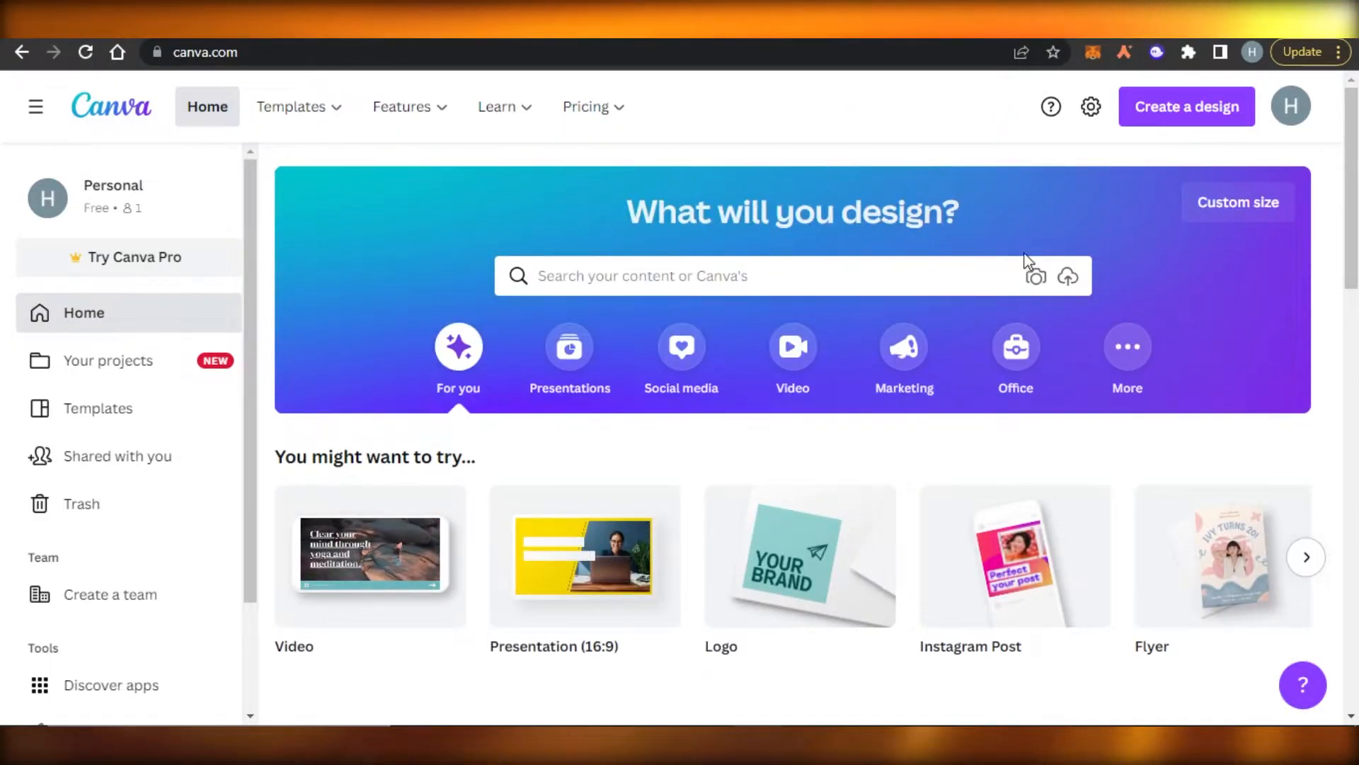
scroll(1032, 269, "down", 3)
scroll(1027, 271, "up", 3)
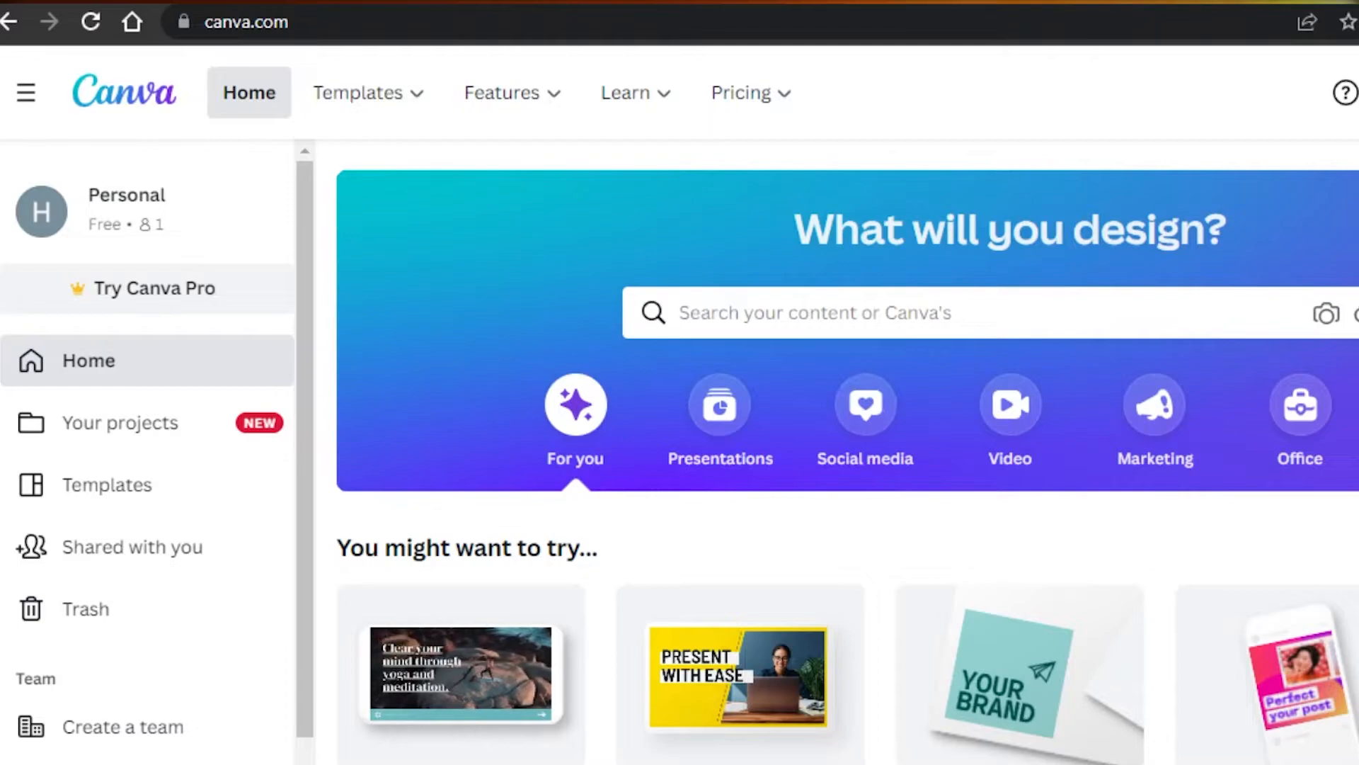
scroll(1027, 283, "down", 4)
scroll(1027, 284, "up", 4)
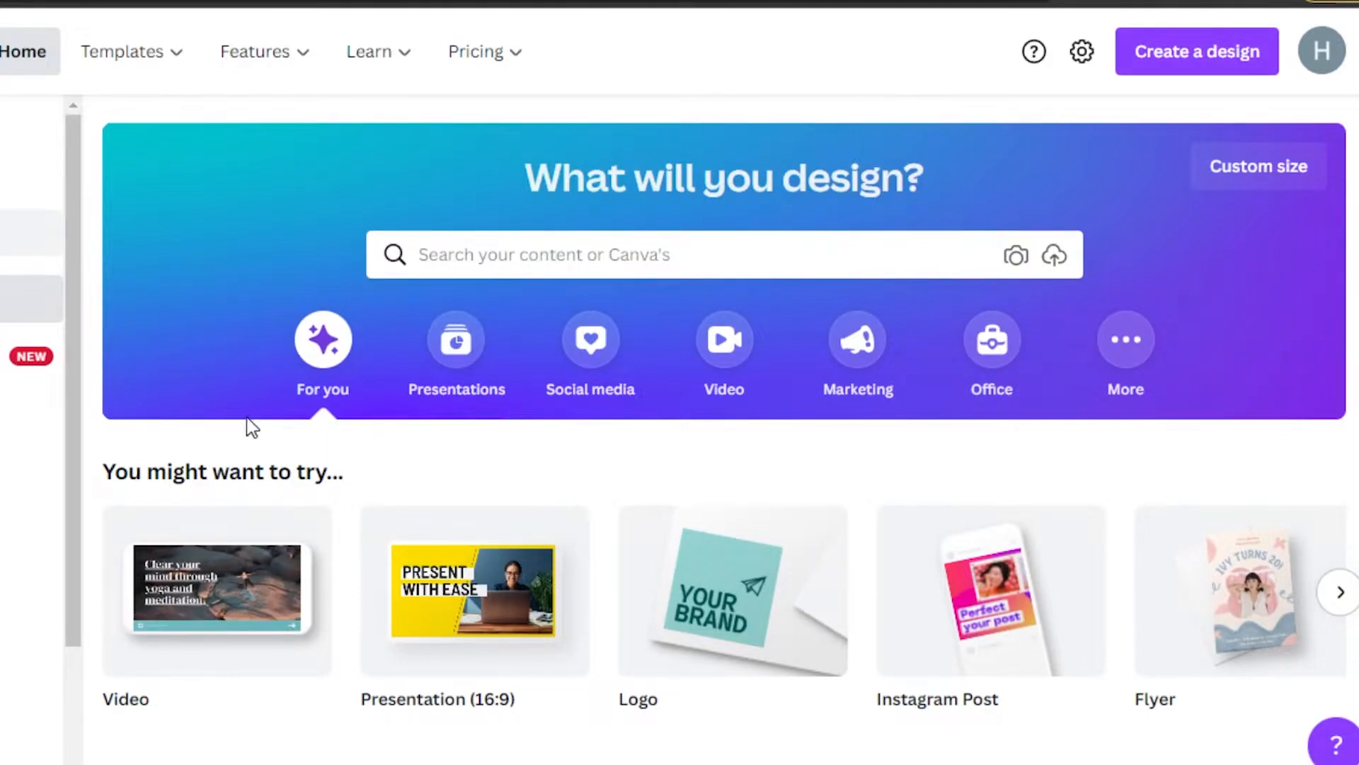
mouse_move(189, 627)
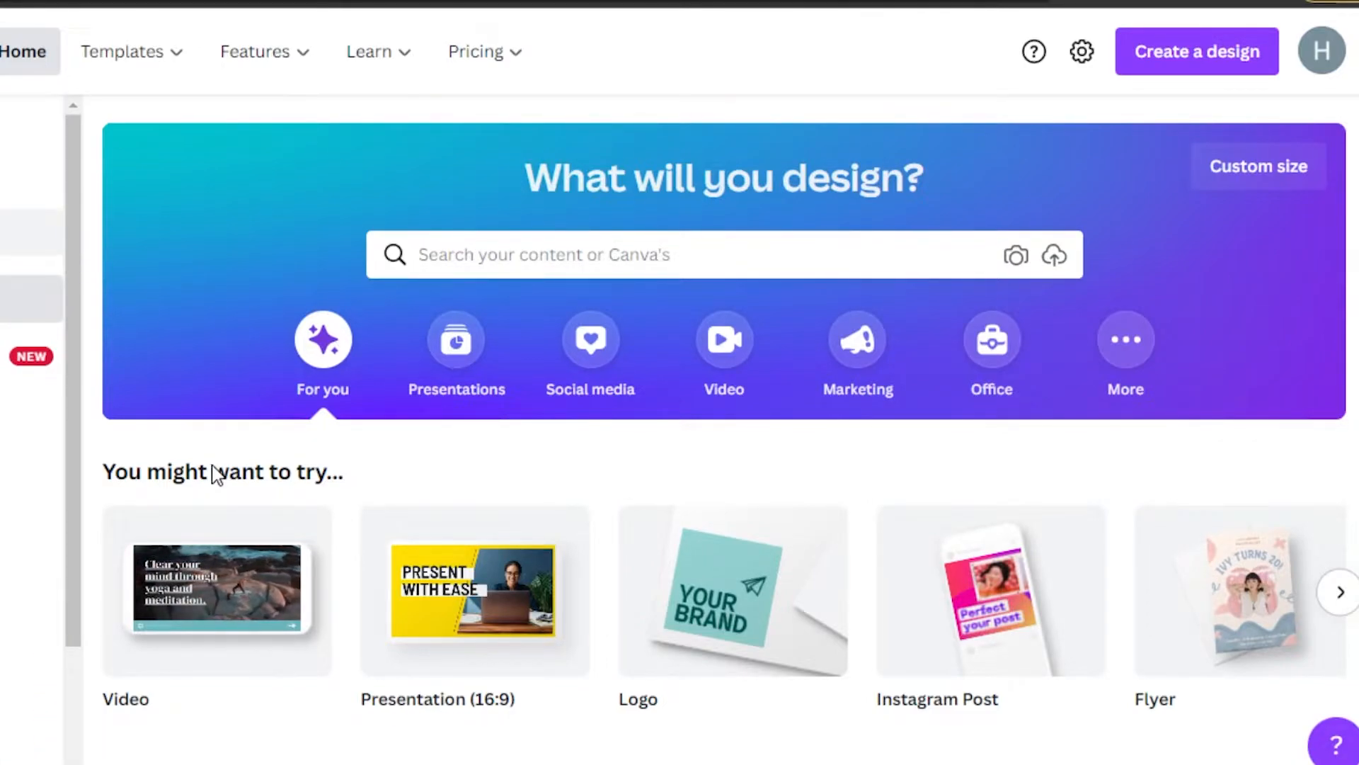
mouse_move(165, 57)
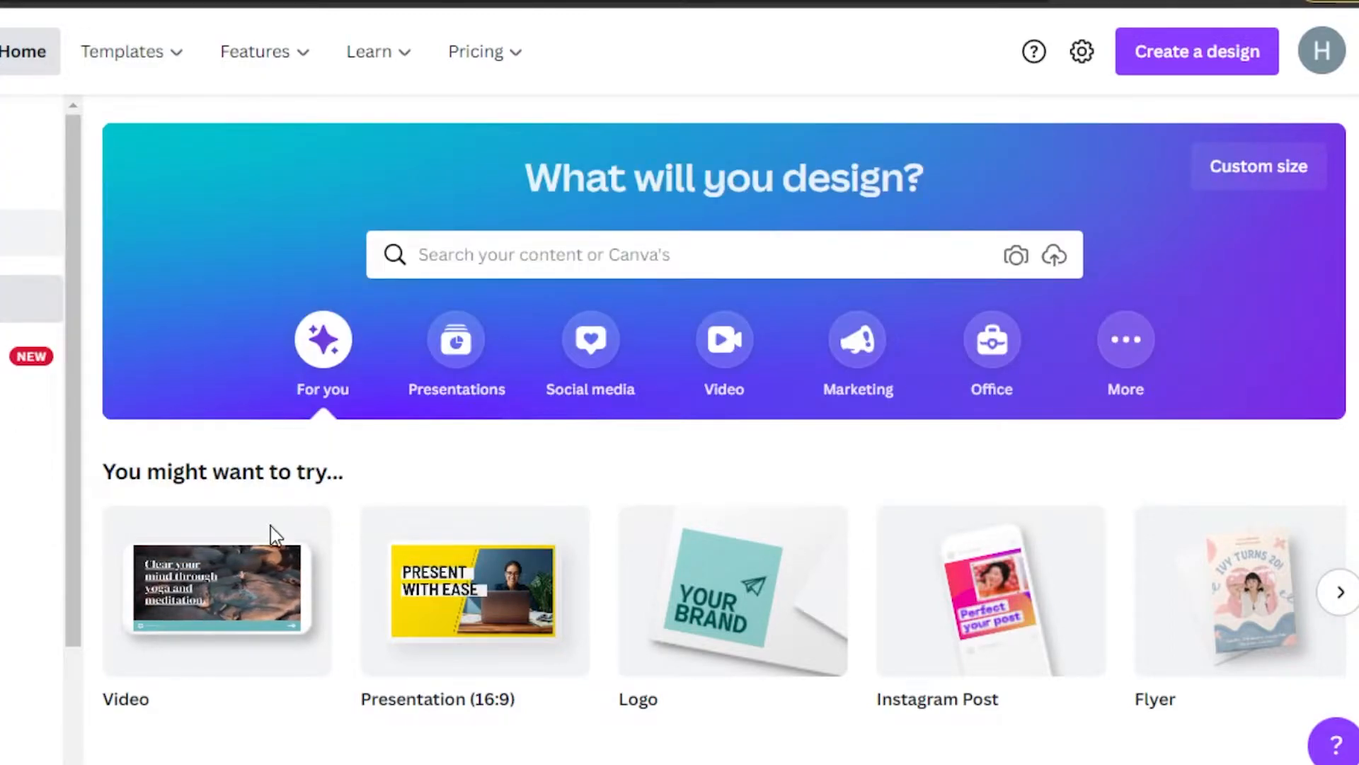
mouse_move(126, 708)
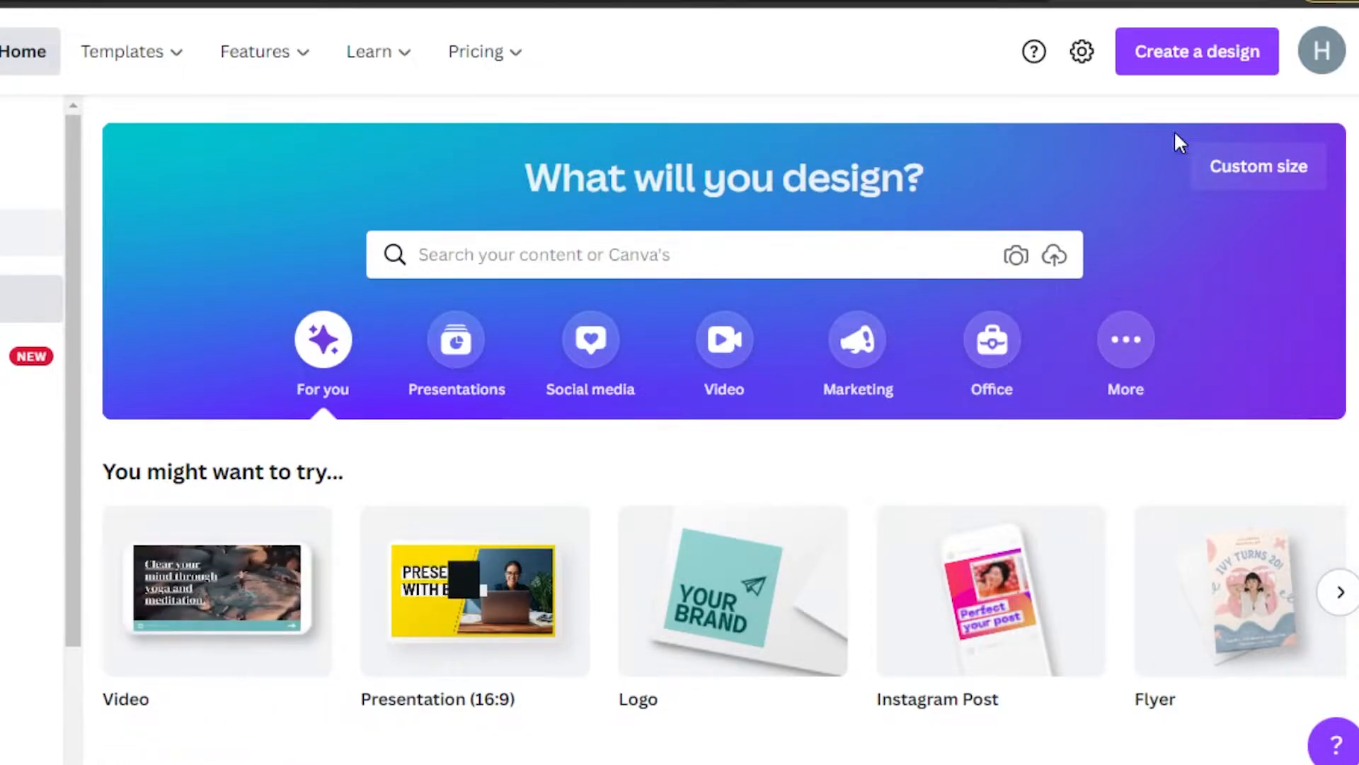
Start a new blank Video design
left_click(1244, 167)
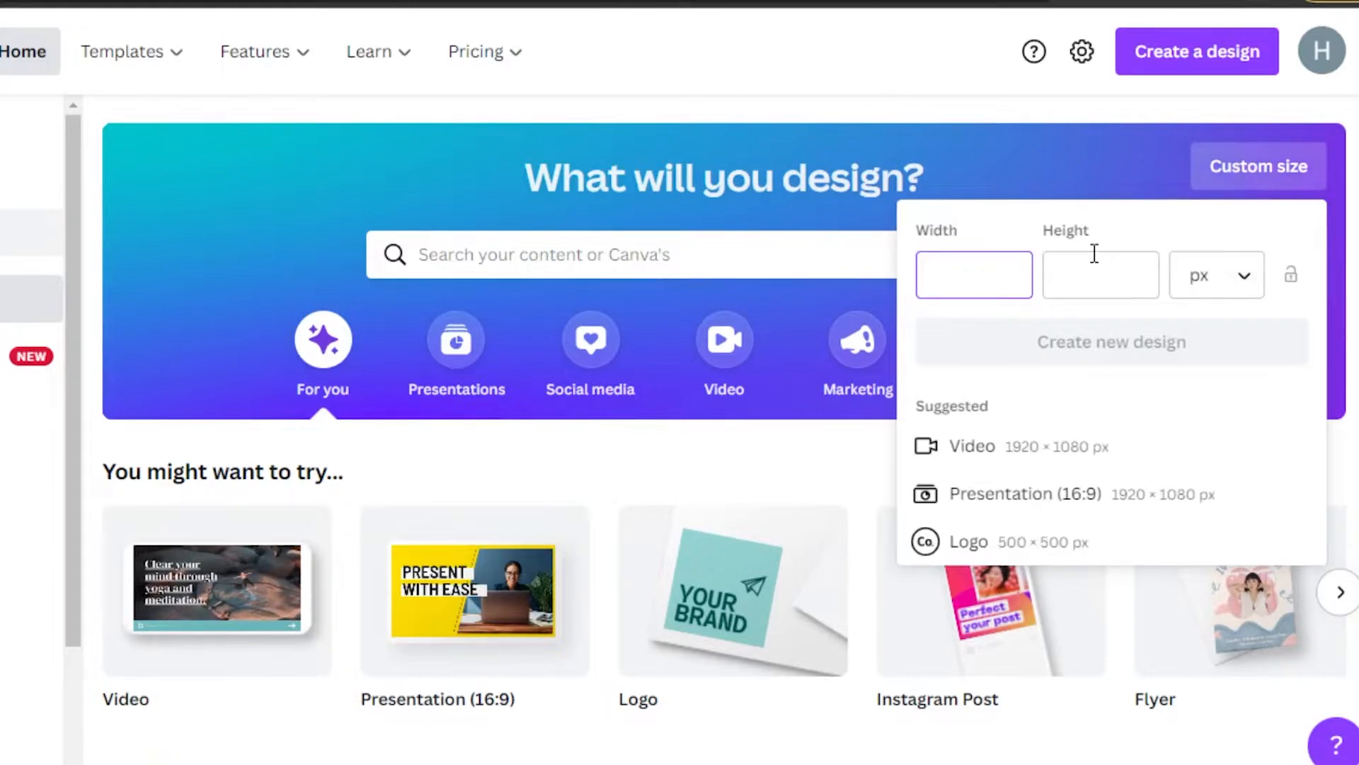
left_click(1327, 126)
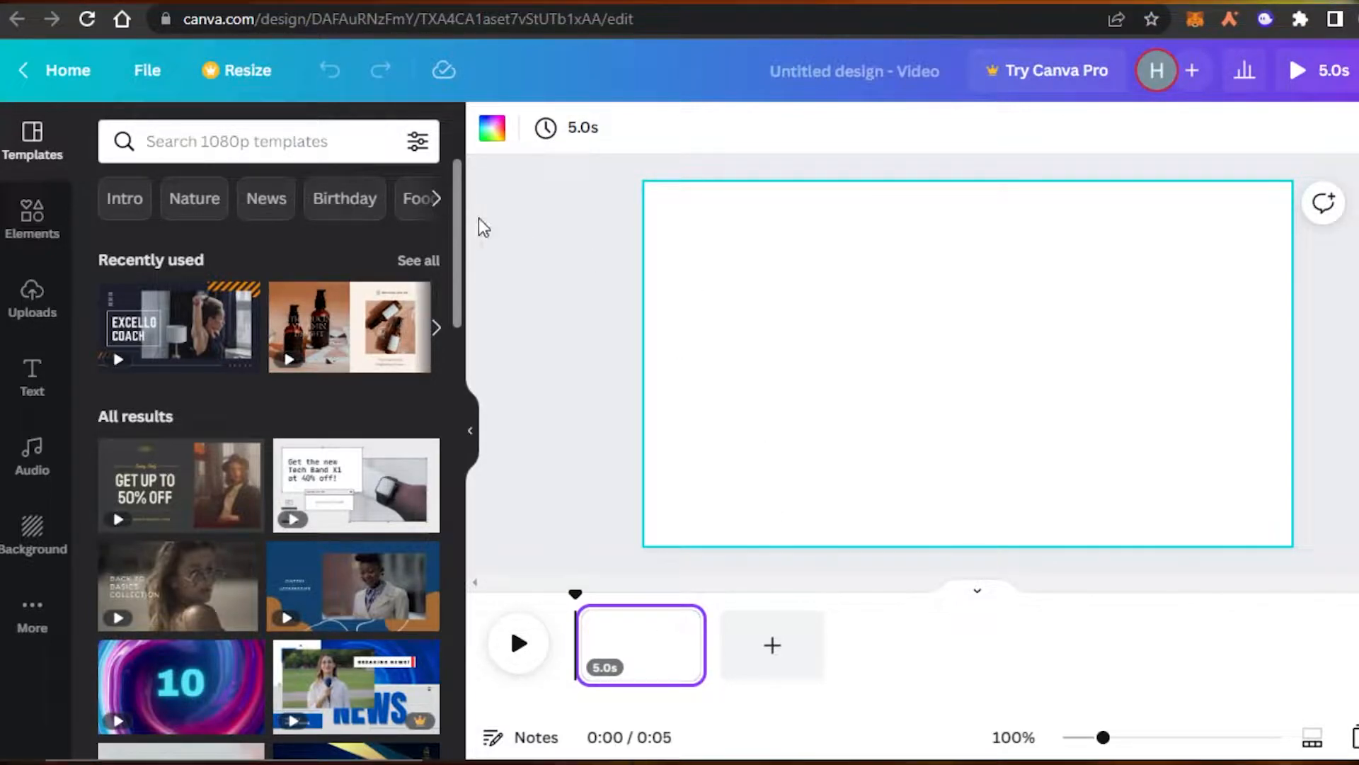
mouse_move(459, 189)
left_mouse_down()
mouse_move(455, 364)
mouse_move(451, 185)
left_mouse_up()
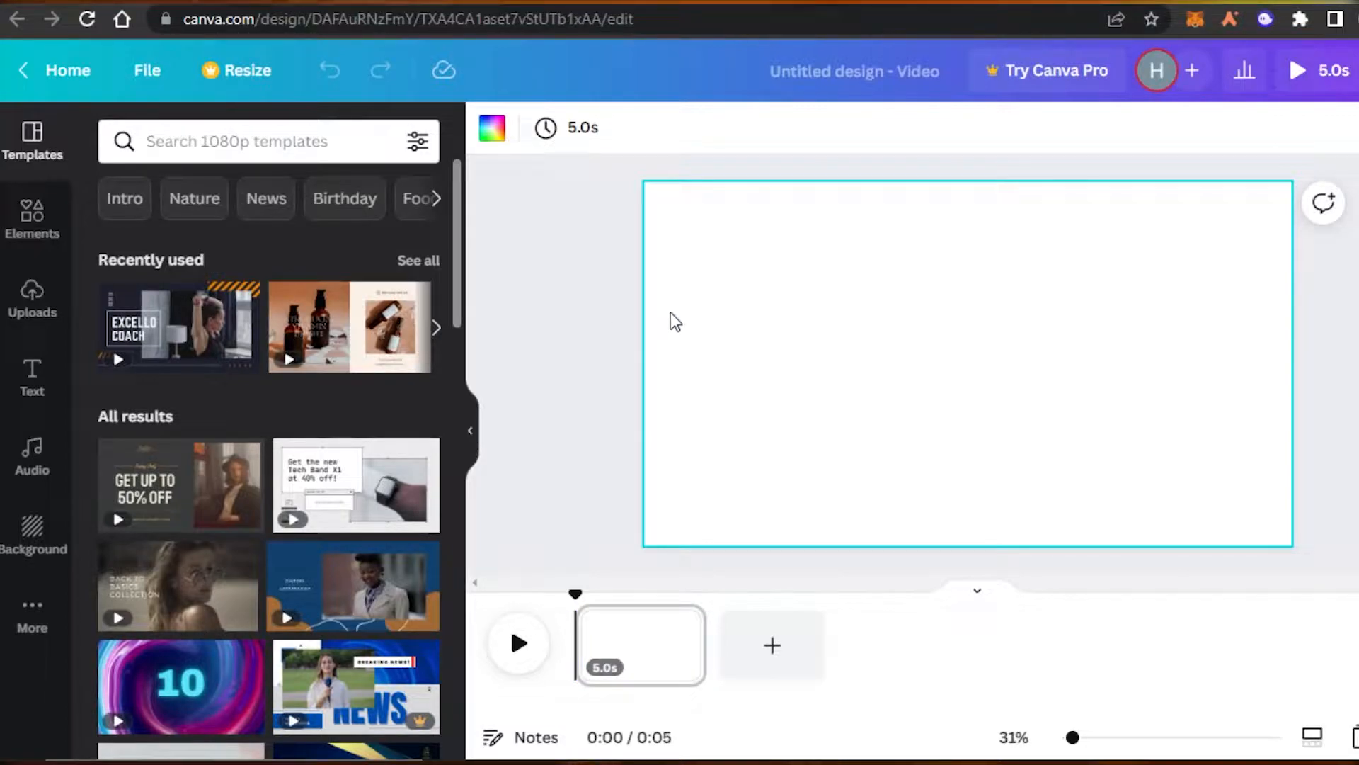
Set the page background to a custom pale peach colour, starting from the default light orange swatch
left_click(496, 138)
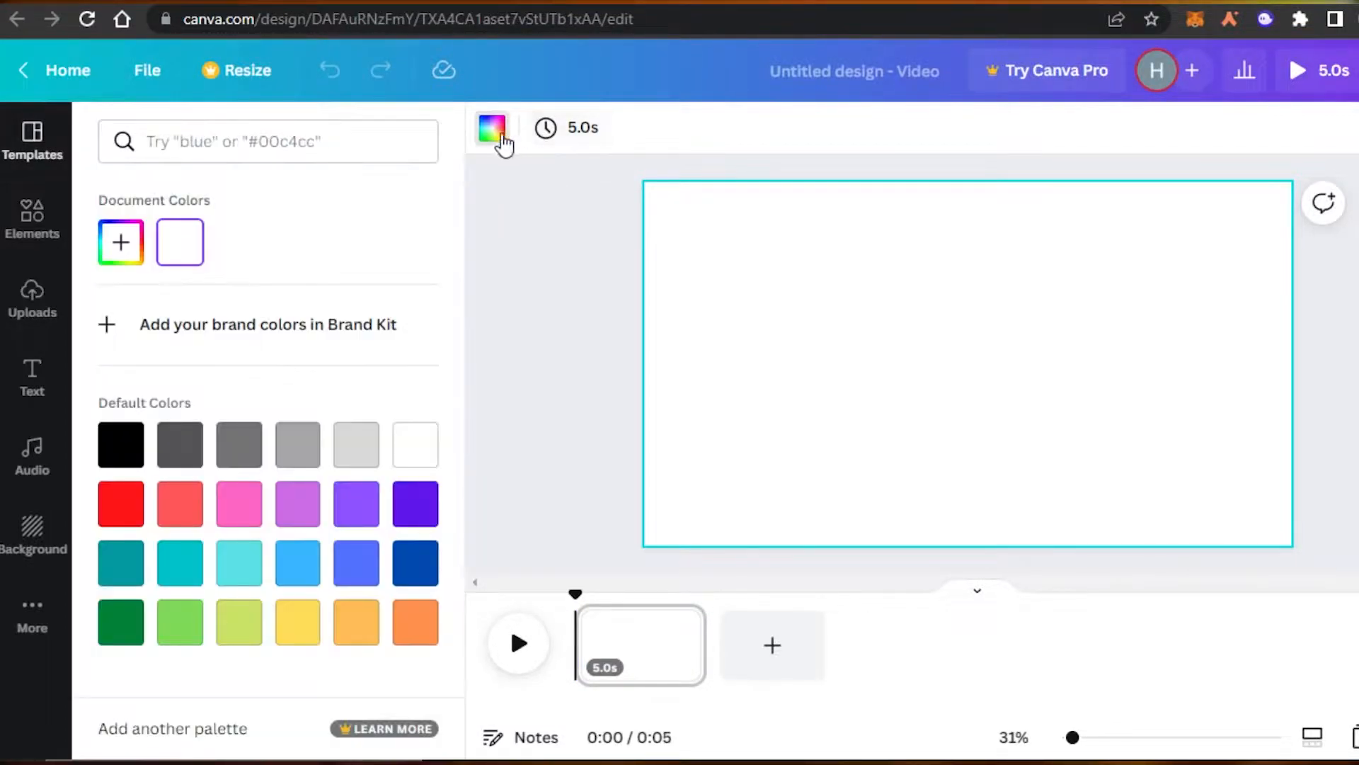
left_click(363, 632)
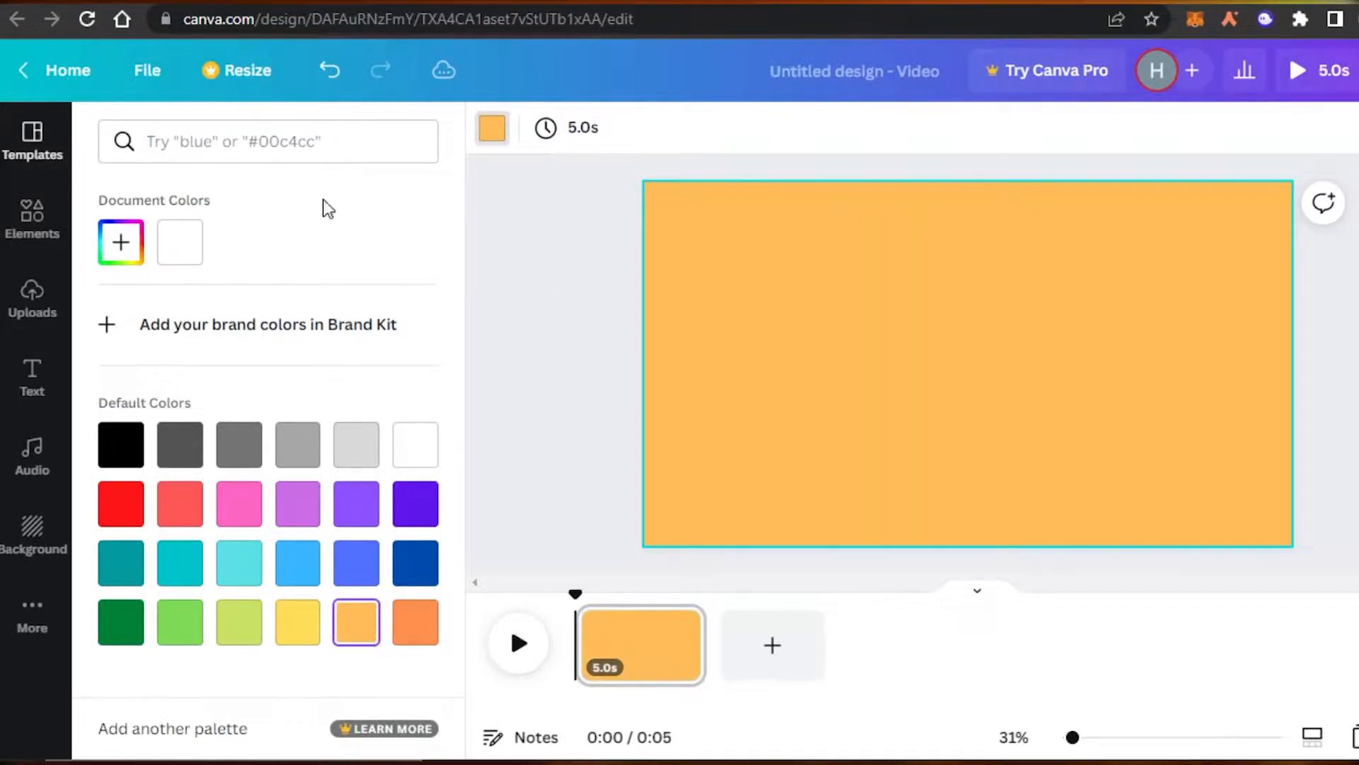
left_click(121, 241)
left_click_drag(304, 303, 163, 296)
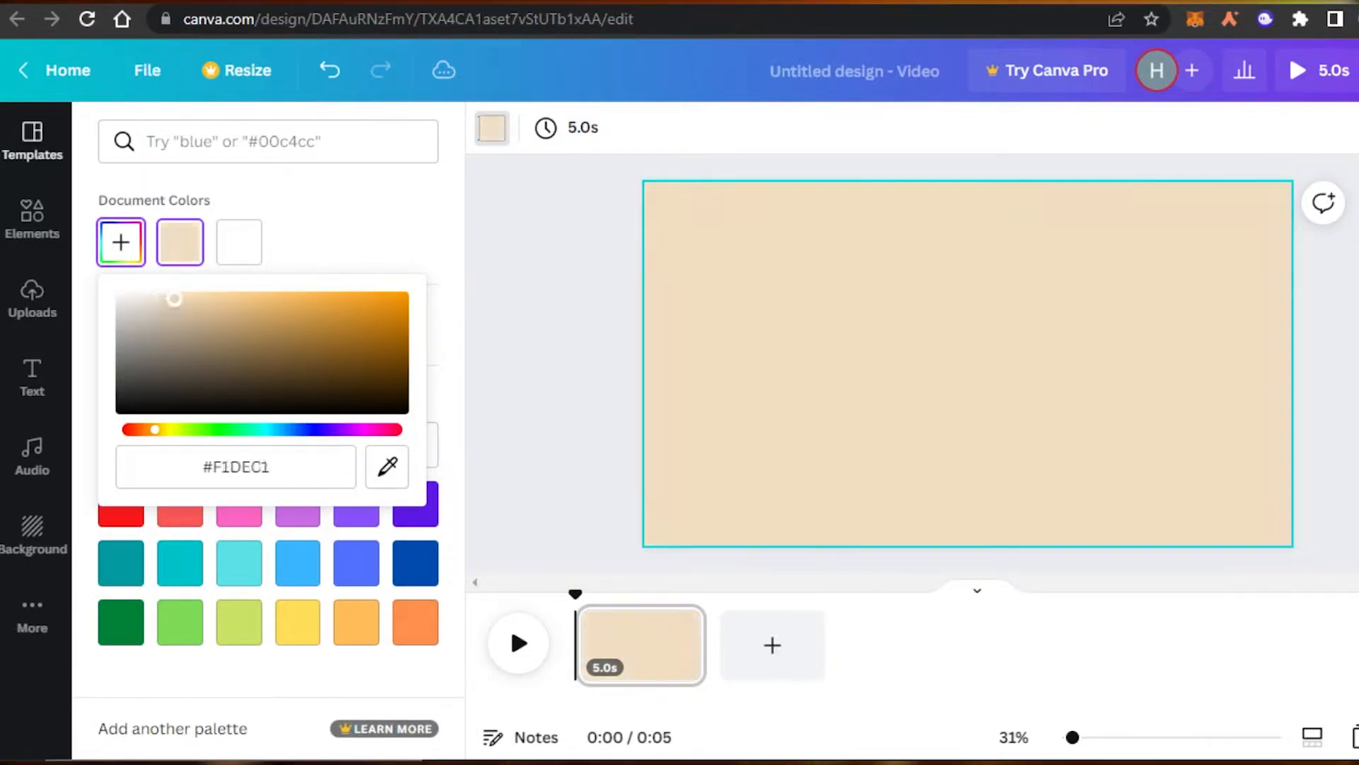
left_click(877, 261)
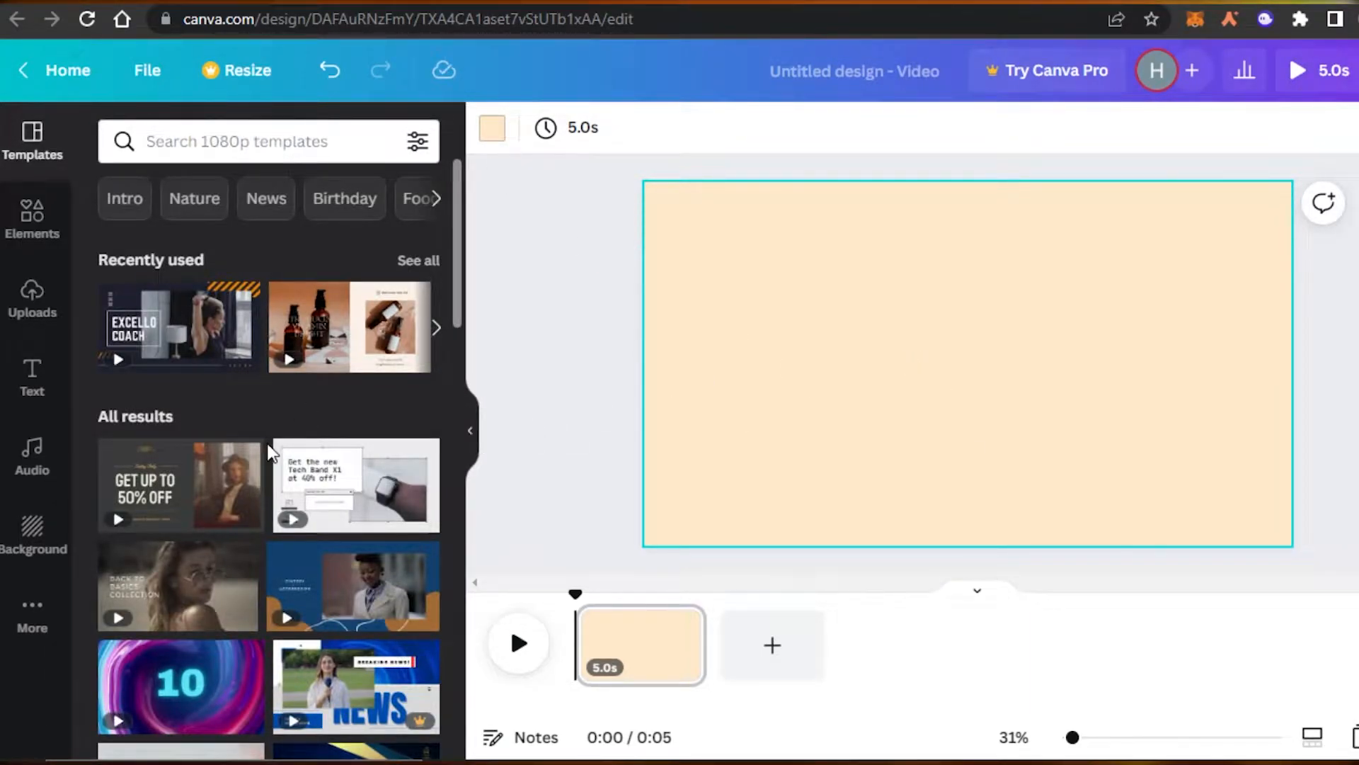
Look through the uploaded images available for the video
left_click(31, 290)
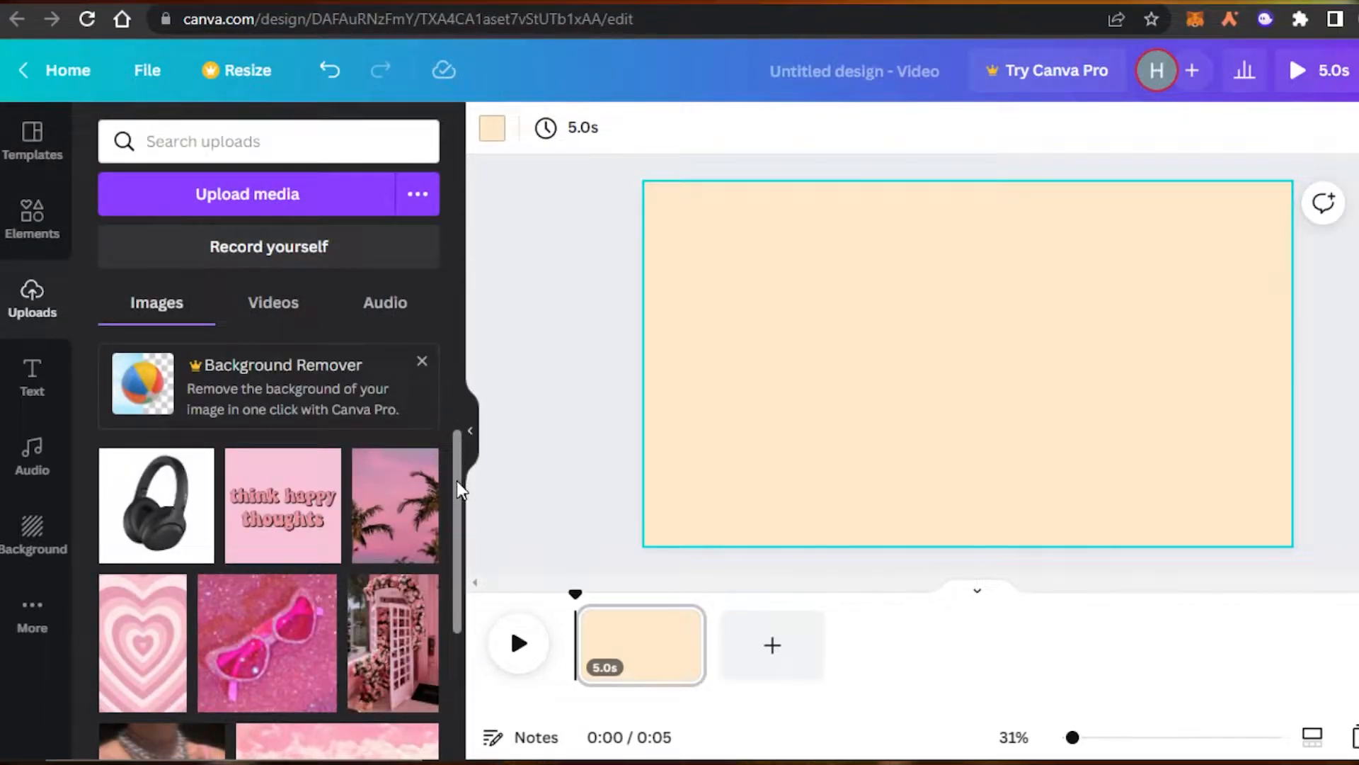
left_click(517, 283)
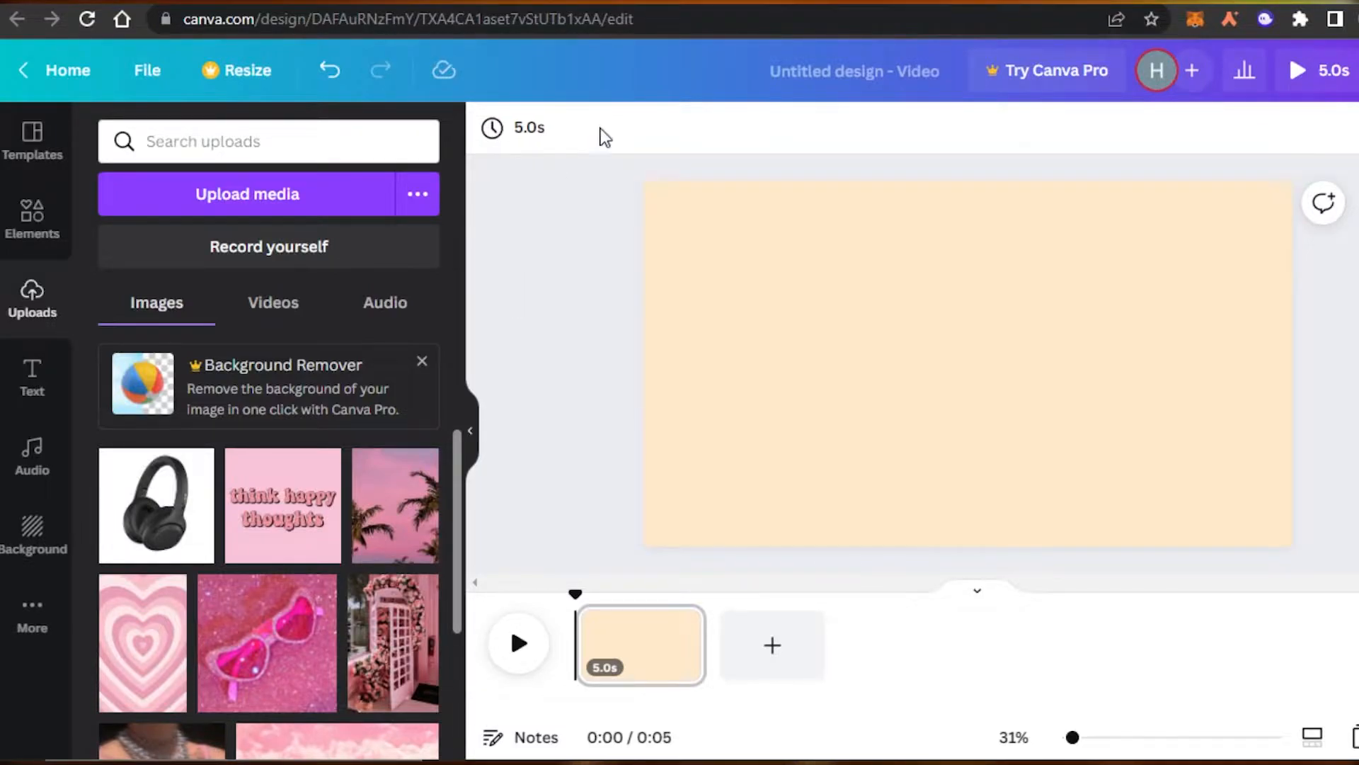
left_click(909, 371)
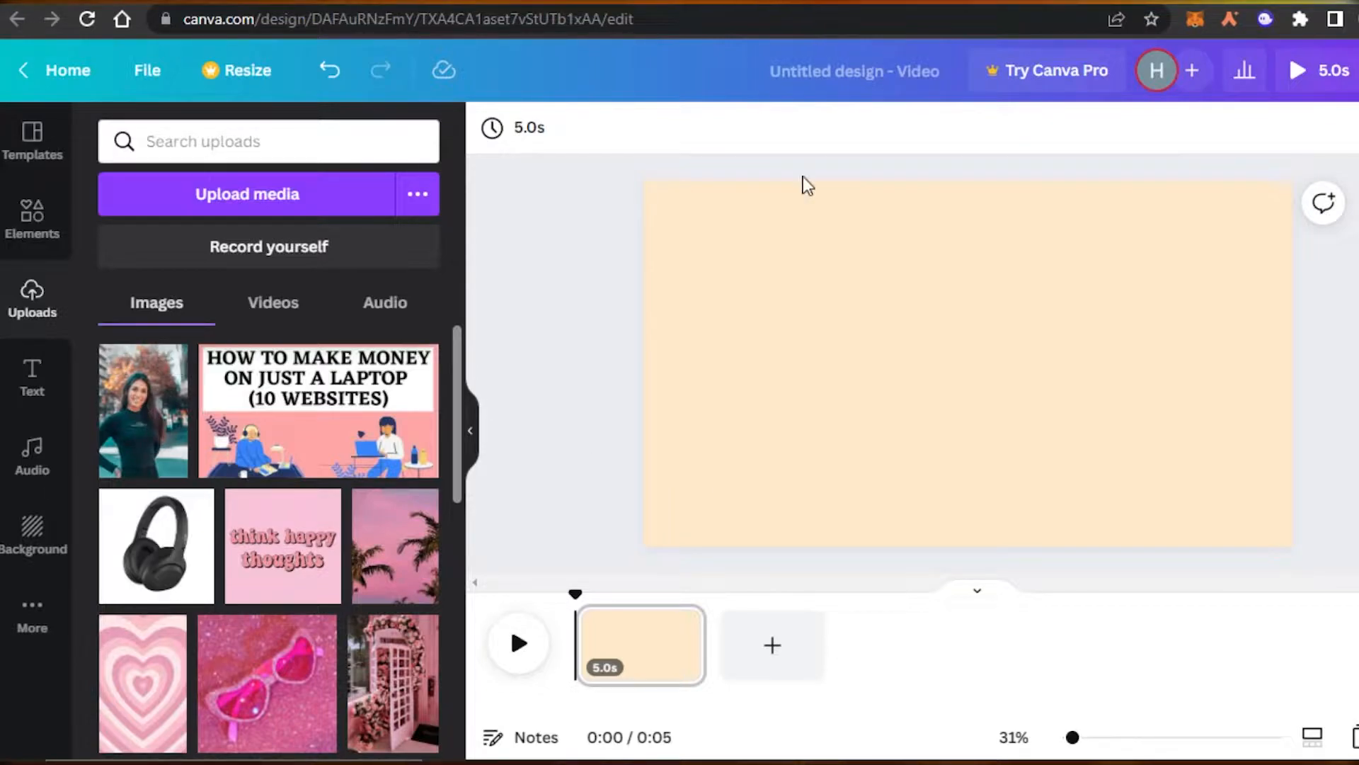
Add a rounded, irregular blob-shaped picture frame from the Frames collection to the page
left_click(732, 264)
left_click(34, 216)
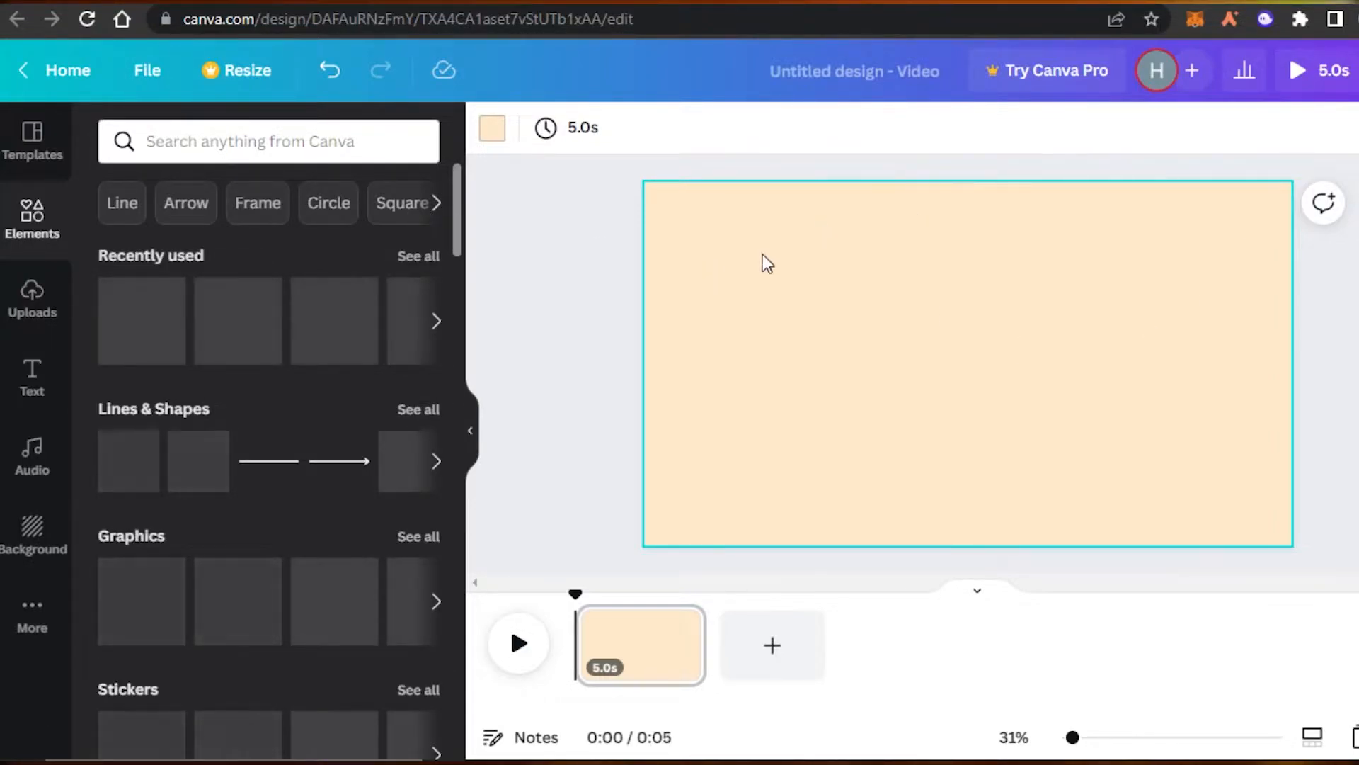
scroll(397, 283, "down", 15)
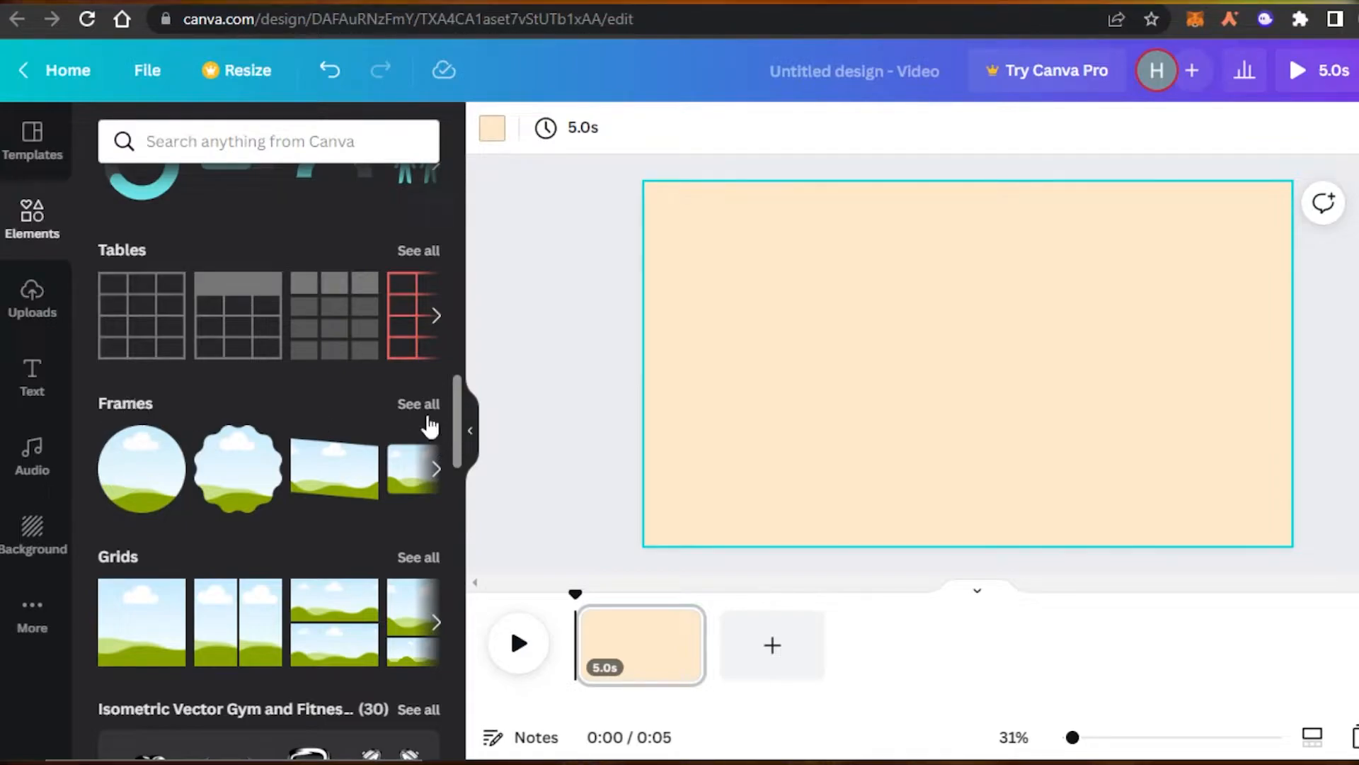
left_click(428, 415)
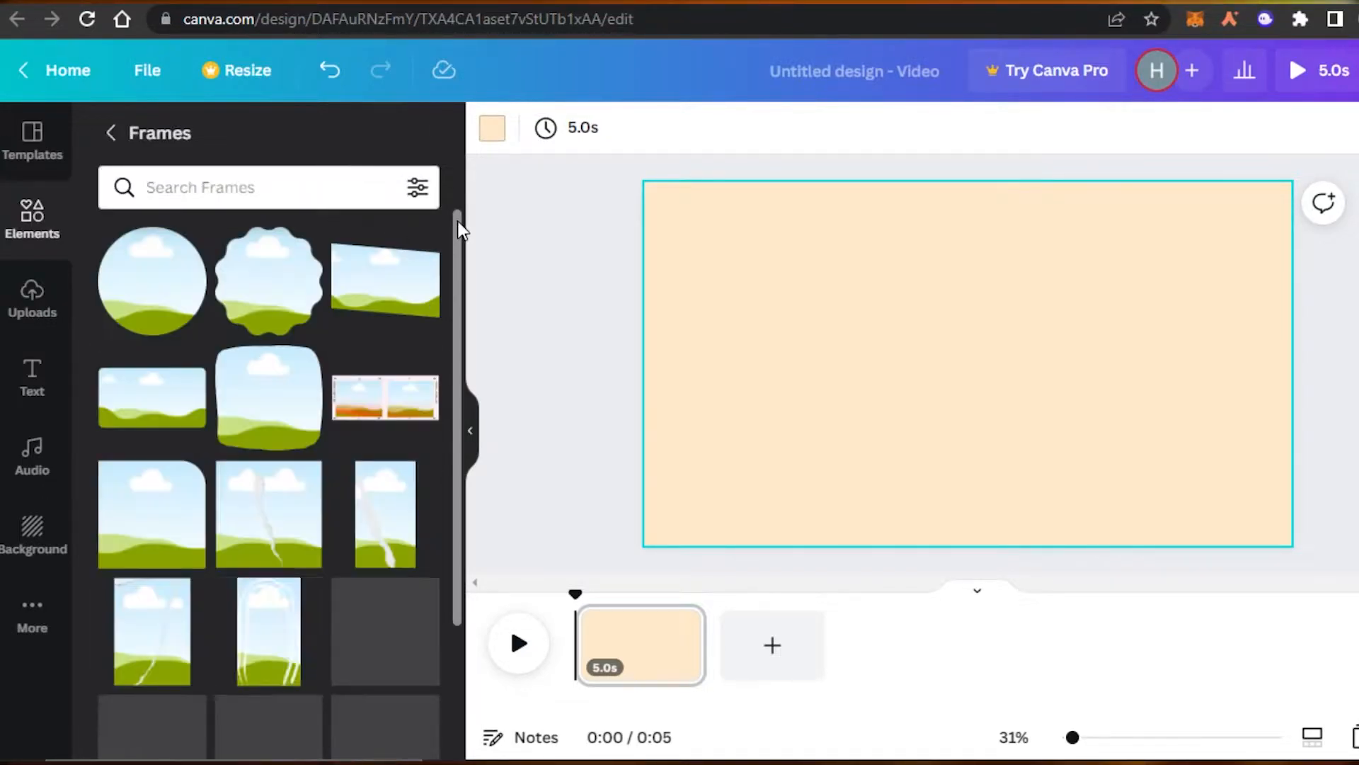
left_click_drag(457, 231, 457, 585)
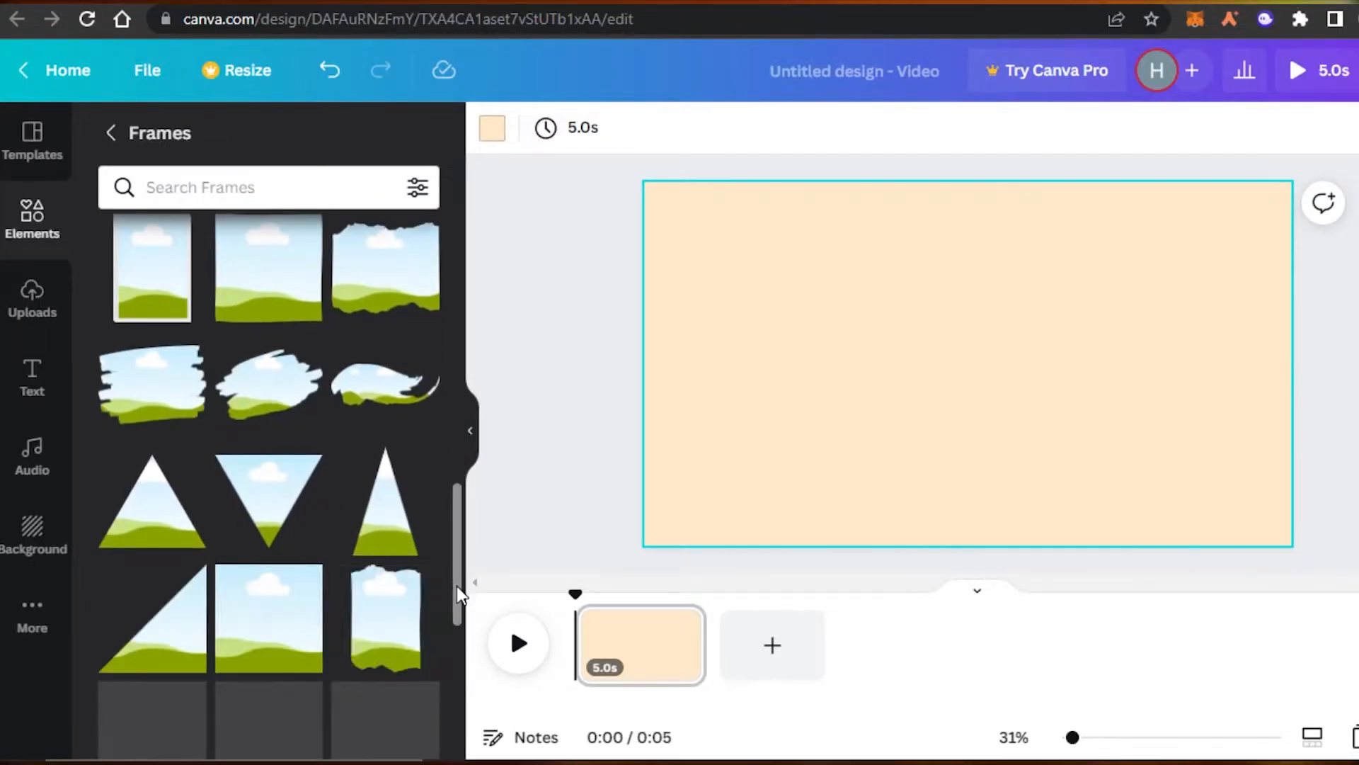
scroll(246, 555, "down", 3)
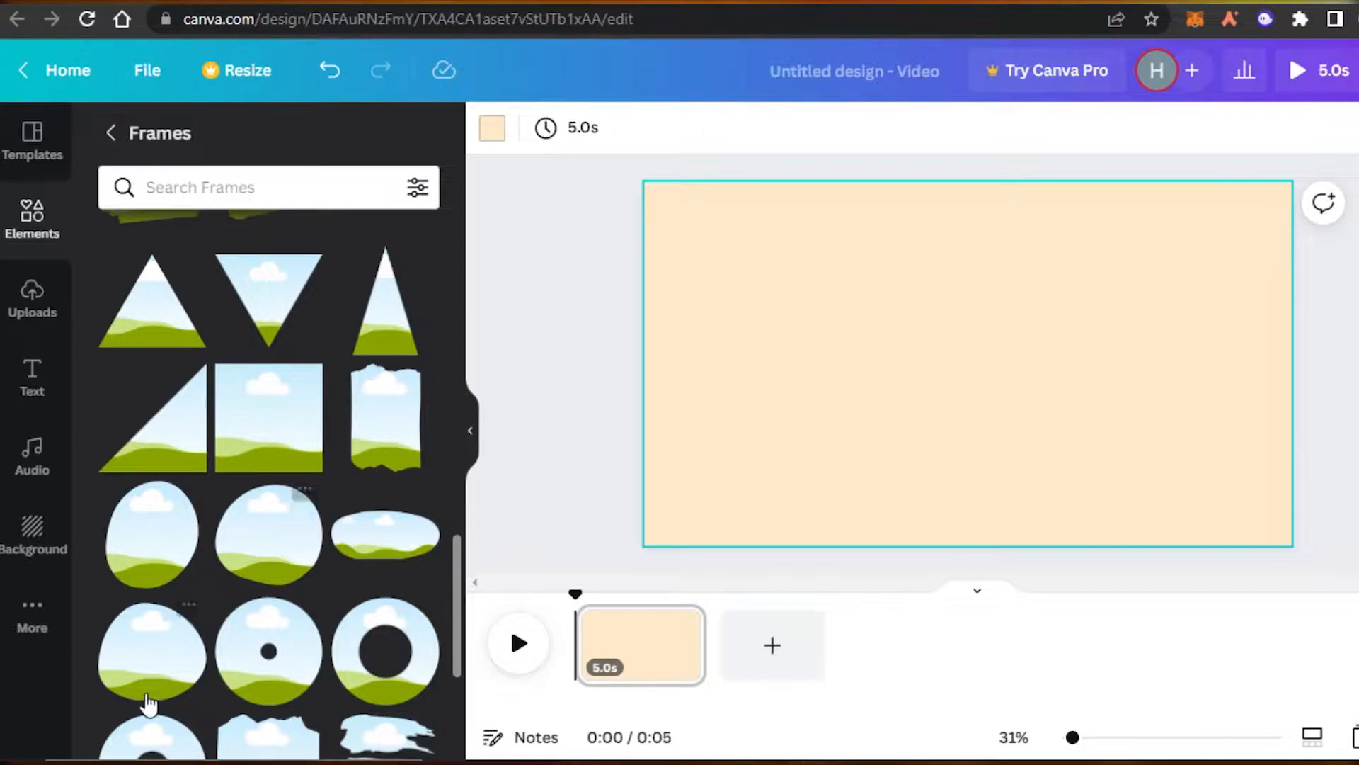
left_click(147, 669)
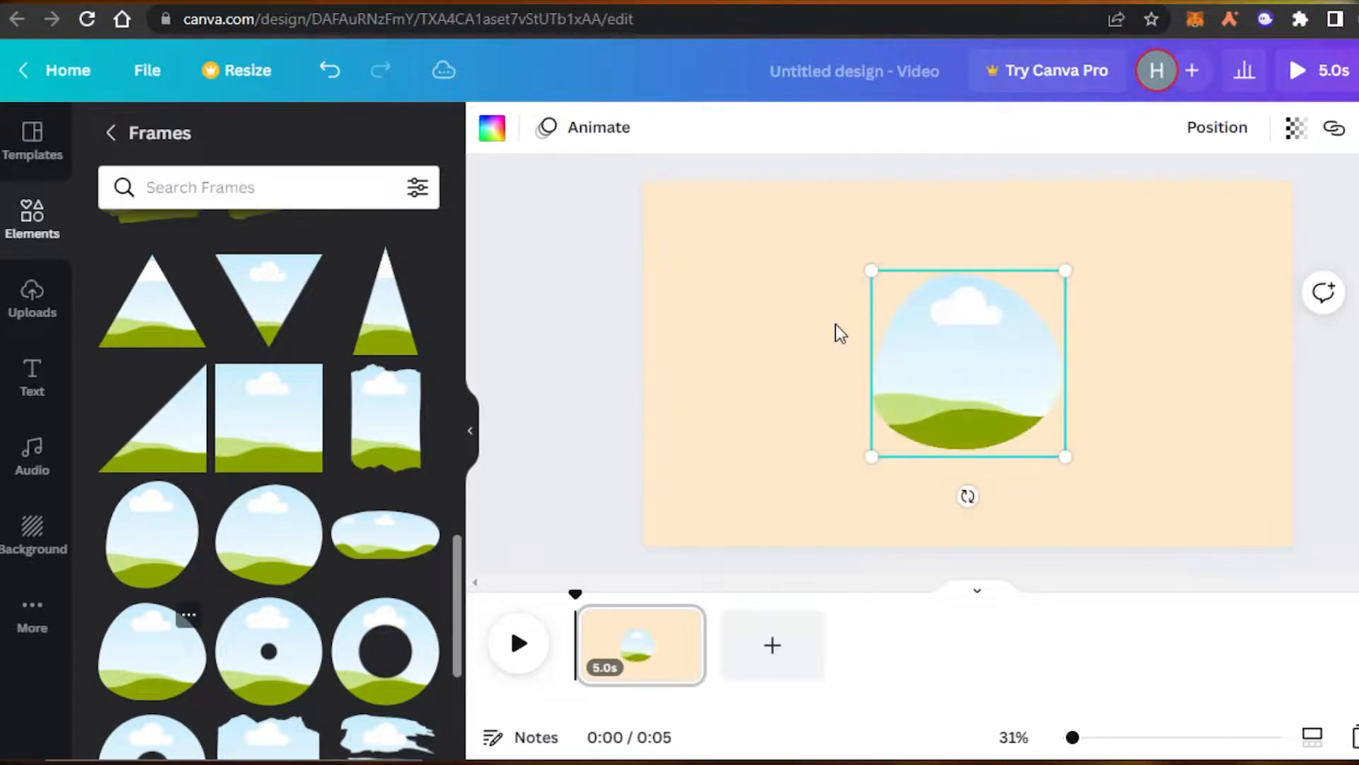
Enlarge the blob-shaped frame to about 867 × 835 and place it in the right half of the page
left_click_drag(870, 269, 775, 209)
left_click_drag(902, 316, 1081, 345)
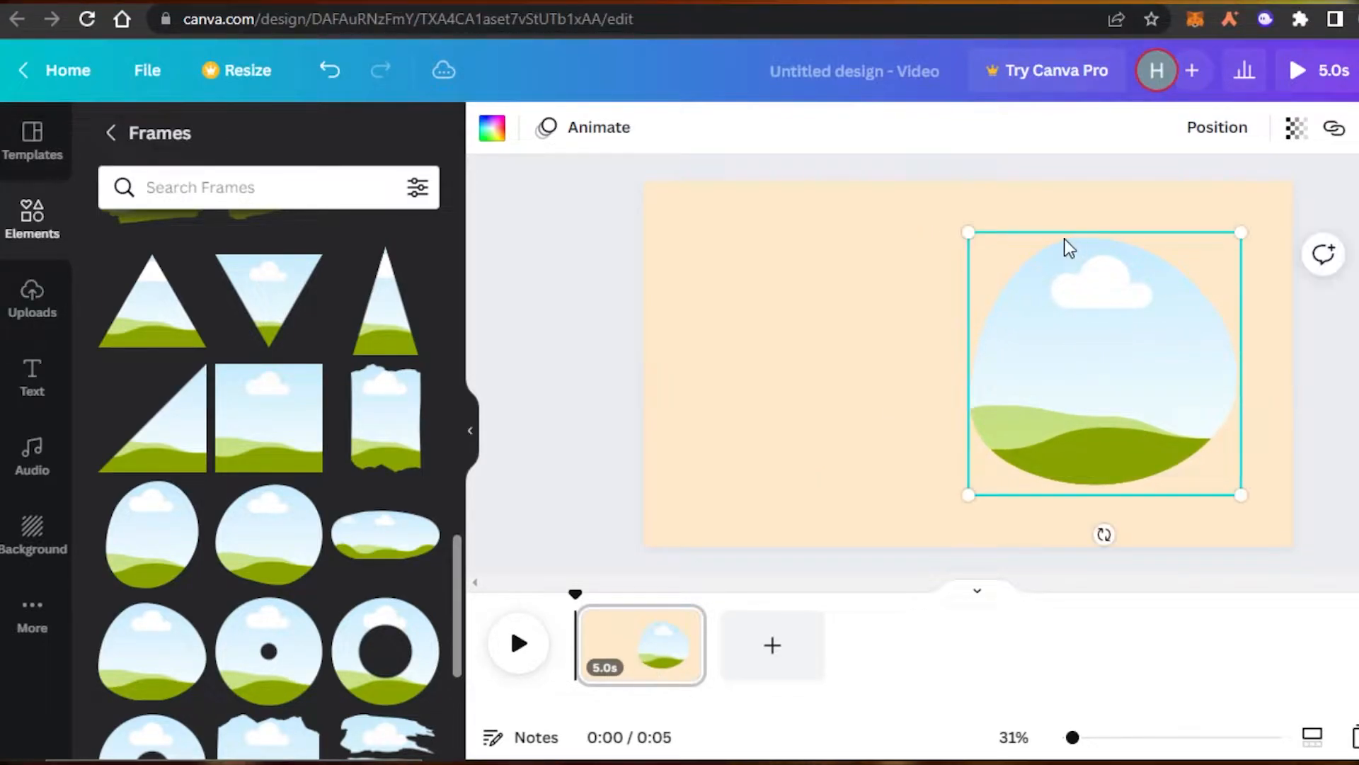
left_click_drag(970, 241, 911, 270)
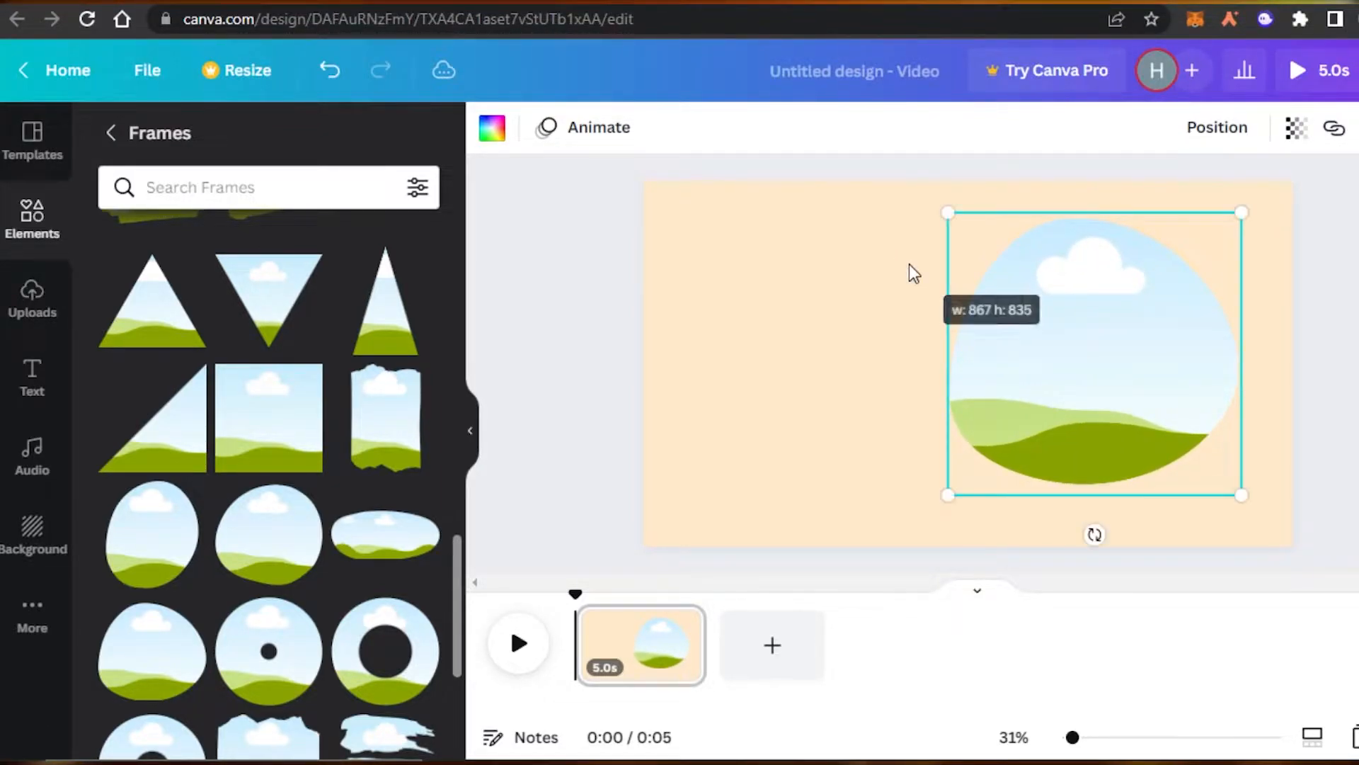
left_click(1300, 437)
Fill the frame with the uploaded portrait of the woman in the dark green top and shrink the frame slightly
left_click(15, 322)
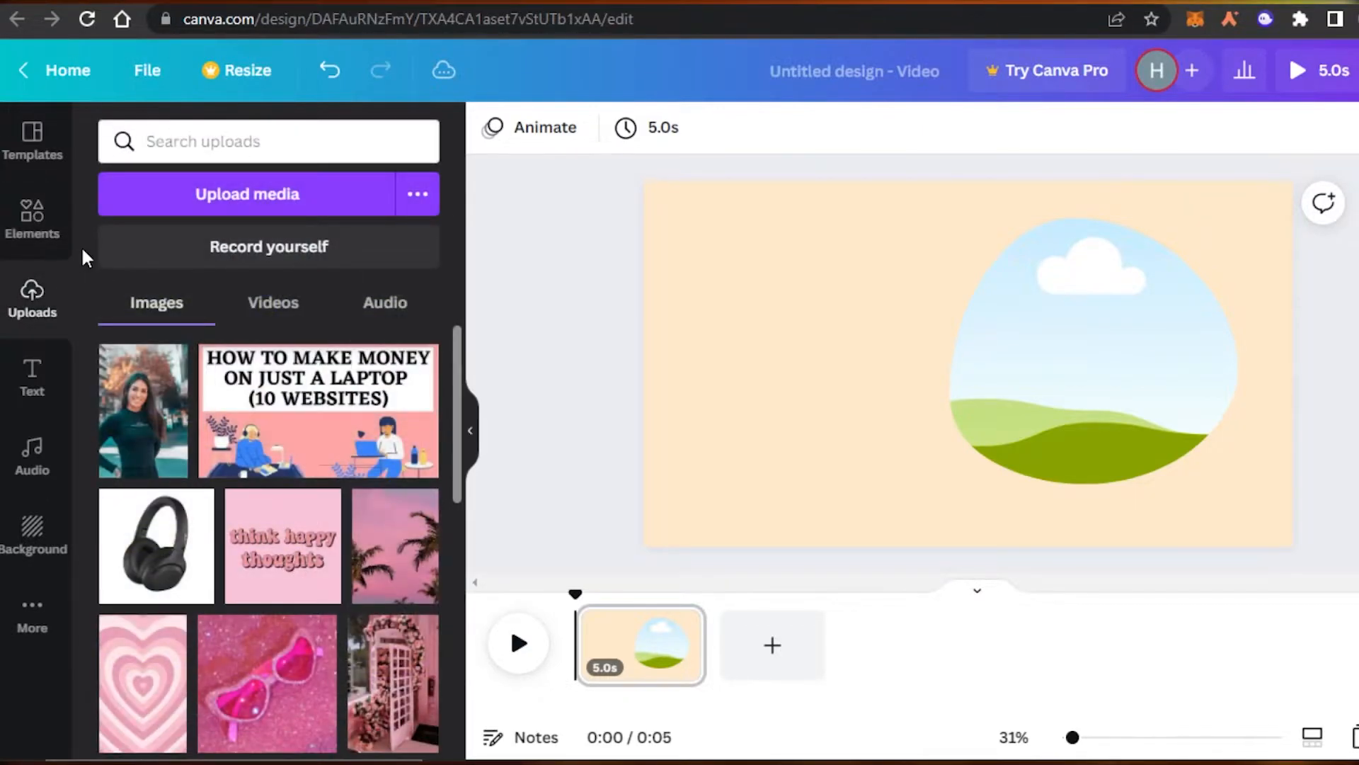
left_click_drag(136, 435, 1021, 343)
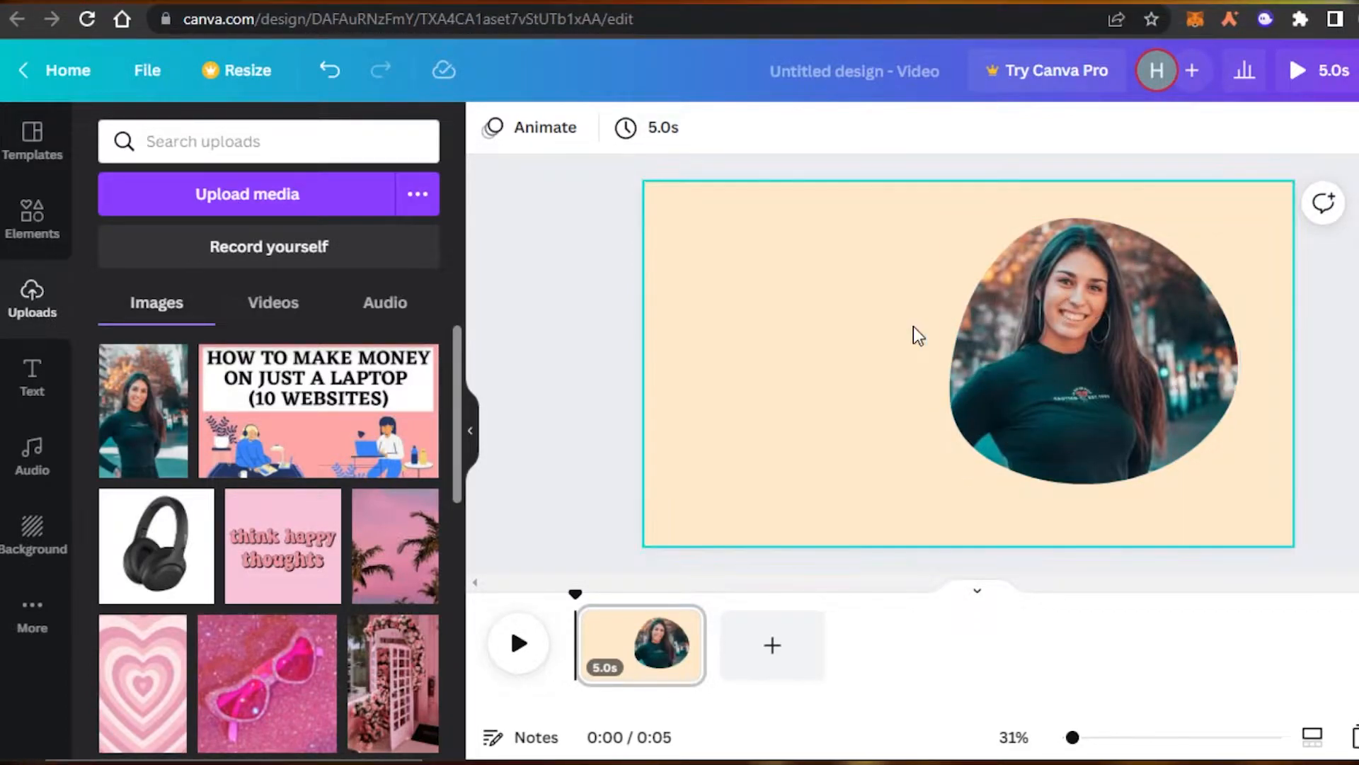
left_click(1050, 337)
left_click_drag(950, 213, 969, 228)
left_click(1326, 364)
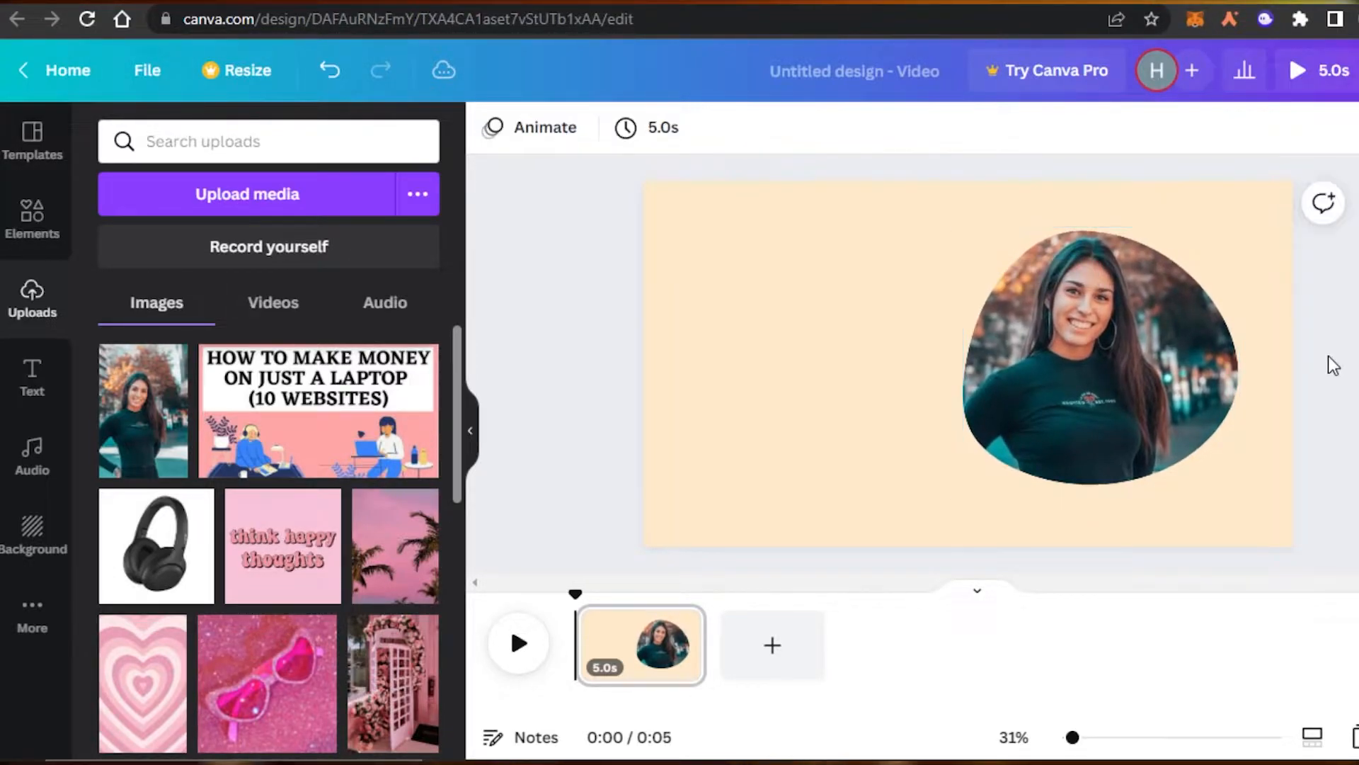
Add a heading to the page, widen its text box and replace the text with MY TRAVEL DIARIES
left_click(15, 166)
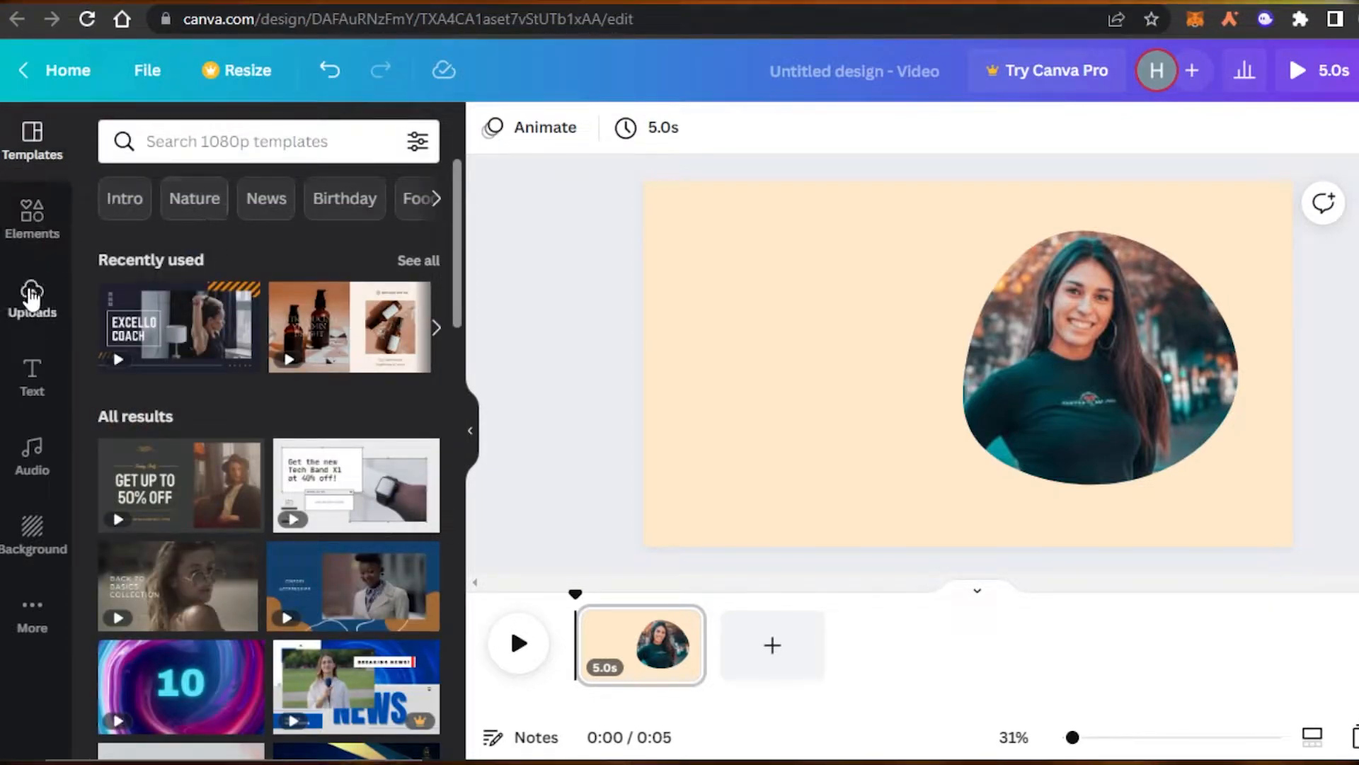
left_click(31, 298)
left_click(32, 383)
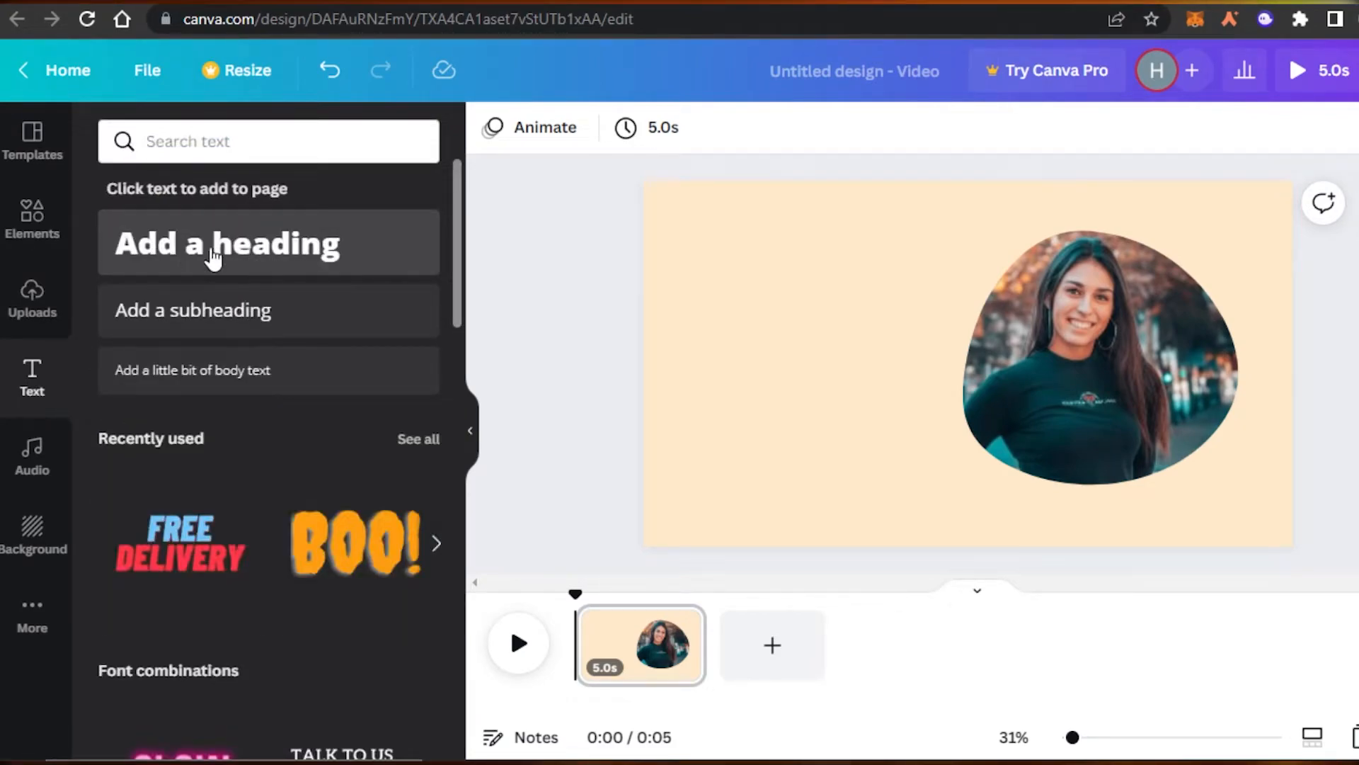
left_click_drag(458, 167, 405, 210)
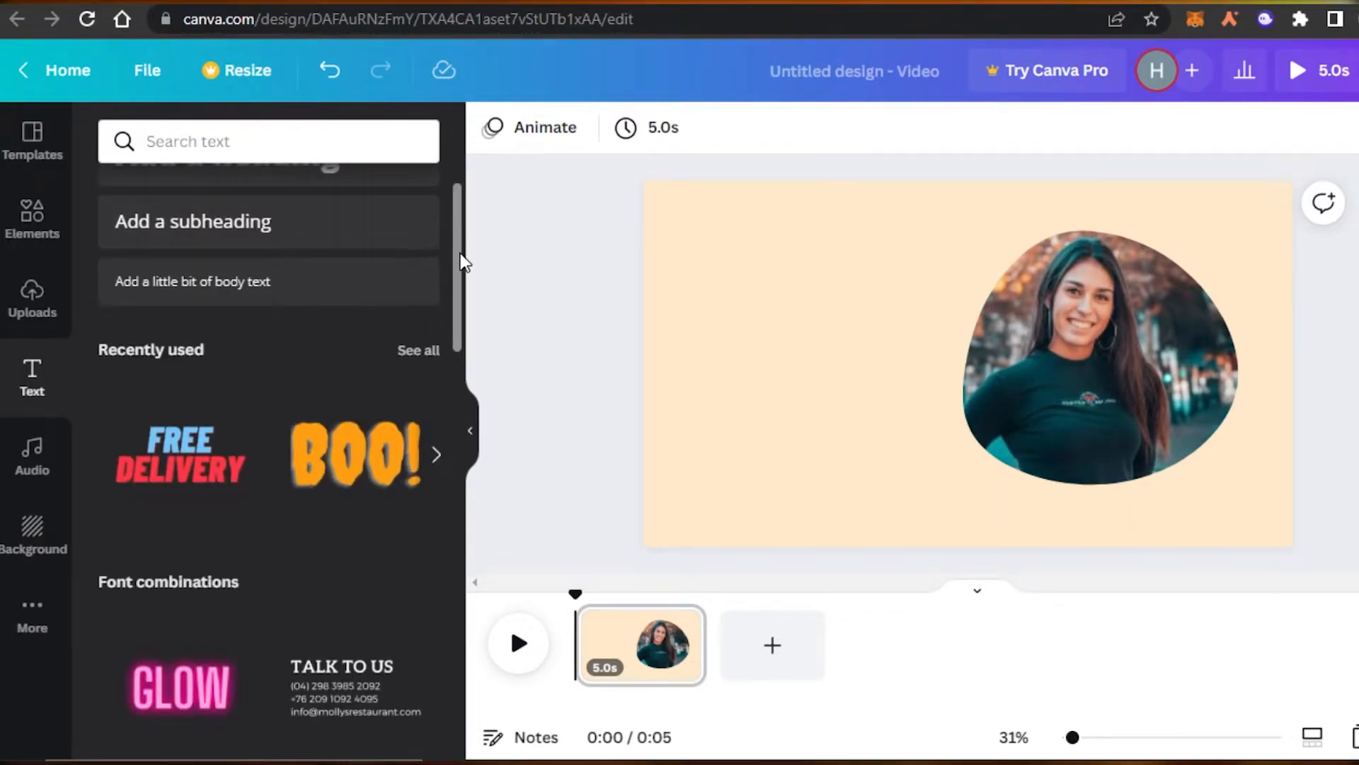
left_click_drag(461, 256, 446, 167)
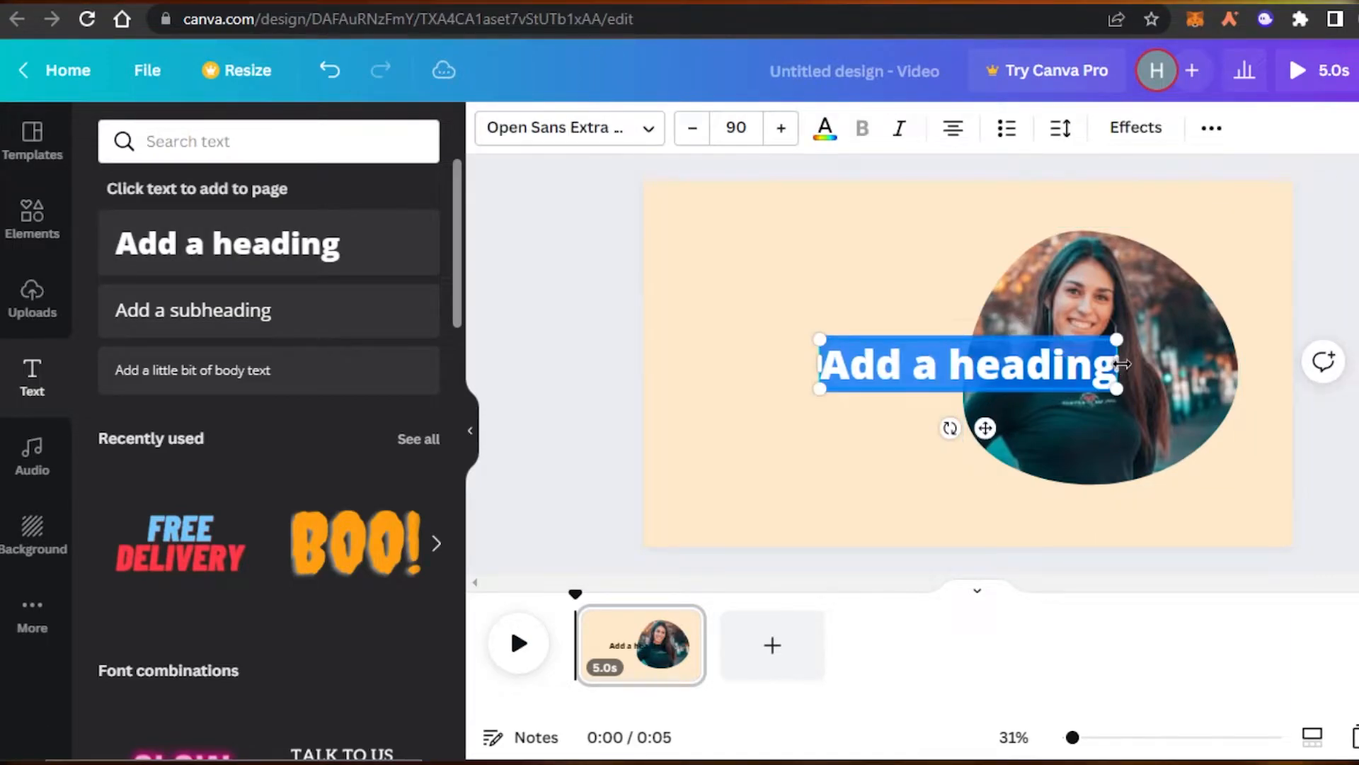
left_click_drag(1122, 363, 1300, 367)
key("BackSpace")
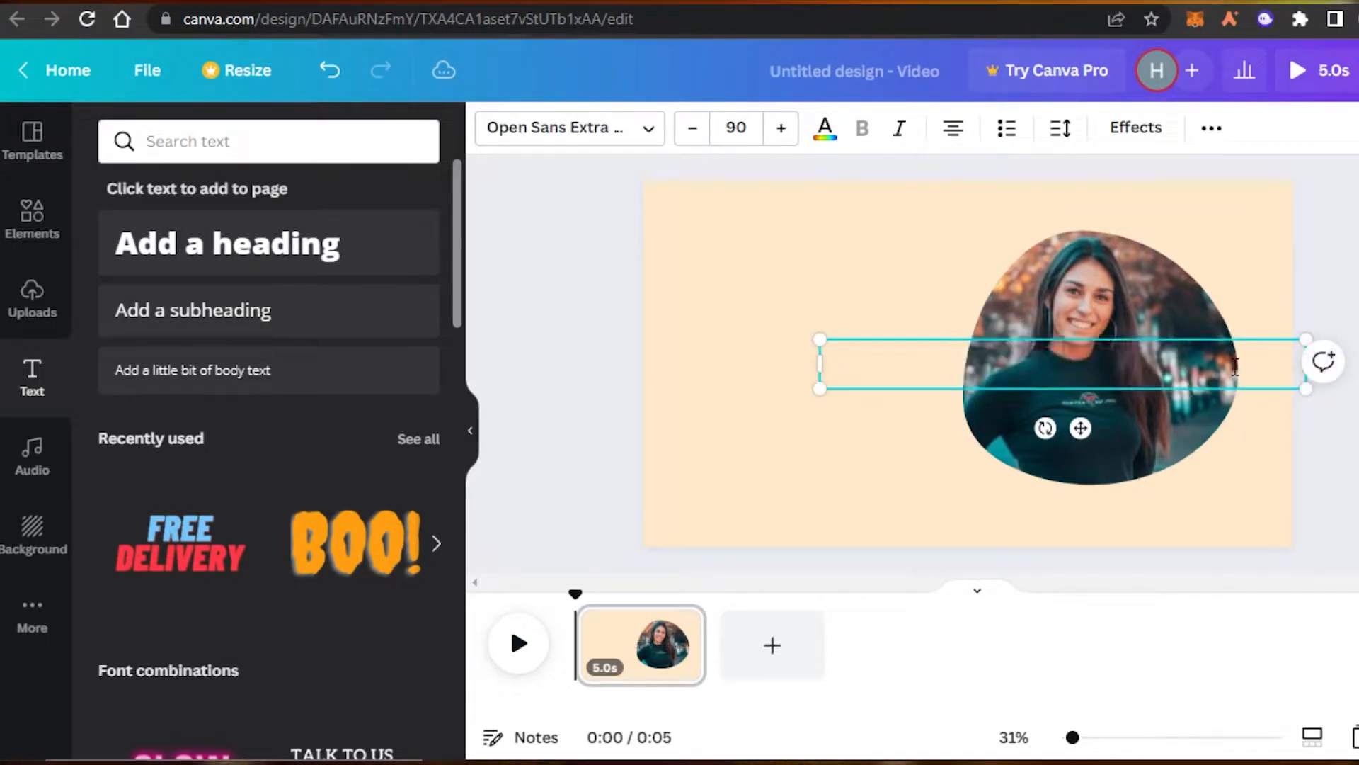
type("MY TRAVEL DIARIES")
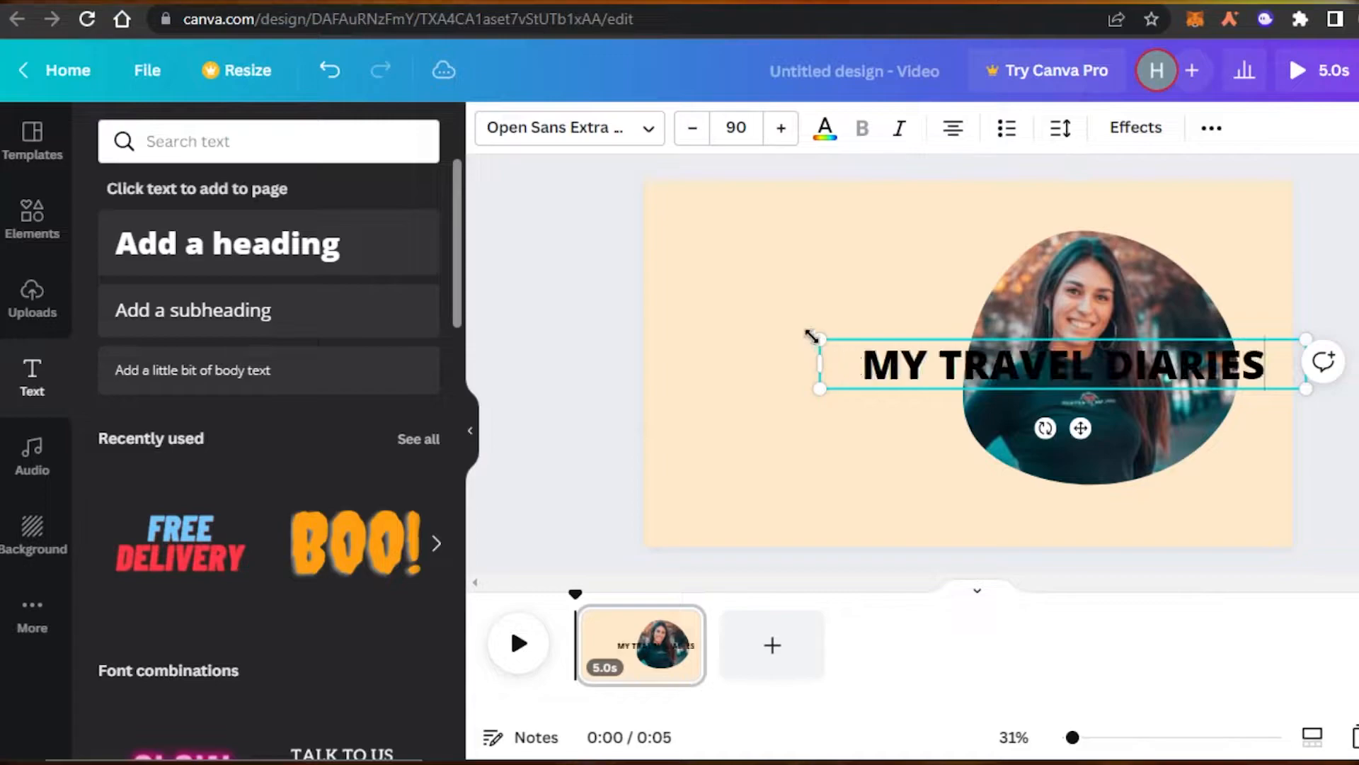
Enlarge the MY TRAVEL DIARIES heading to size 104 and set its letter spacing to -41 and line spacing to 1.35
left_click_drag(810, 329, 746, 309)
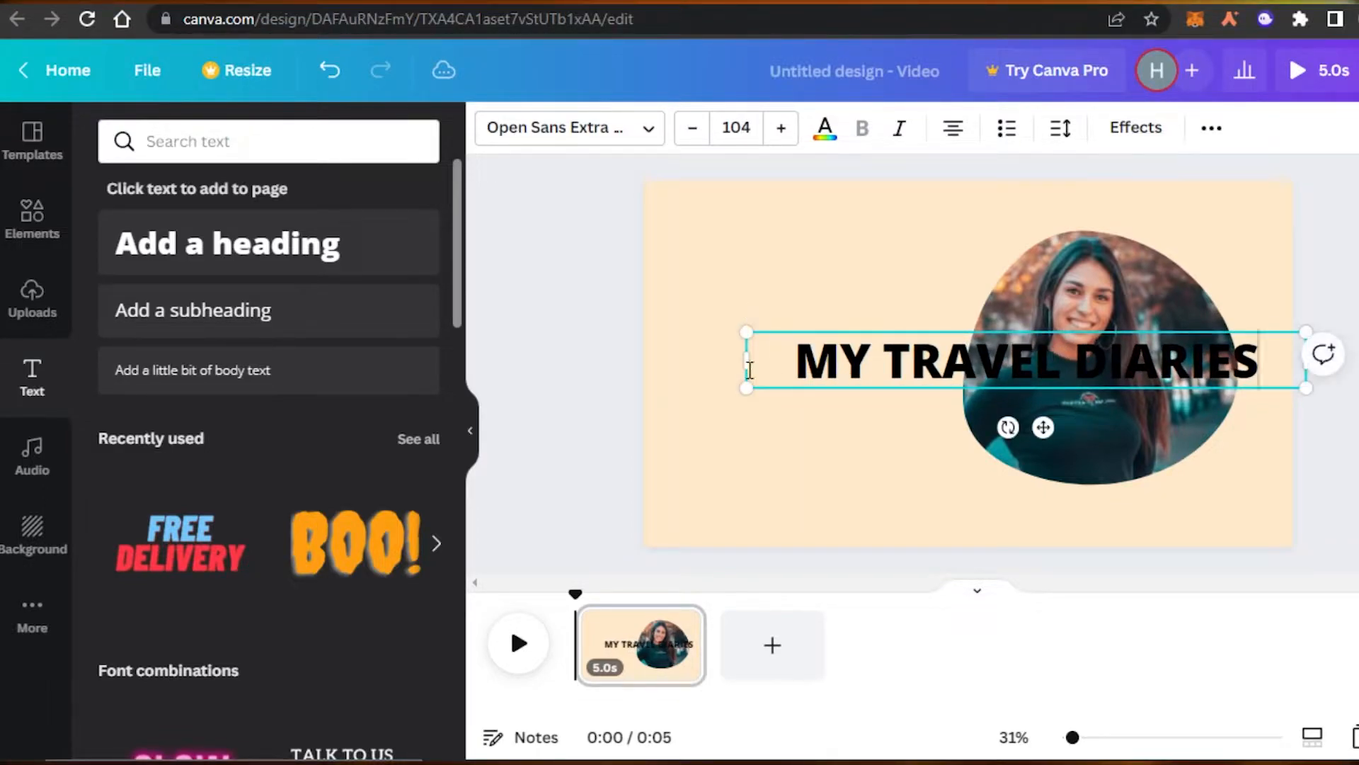
left_click(1063, 130)
left_click_drag(1168, 300, 1170, 301)
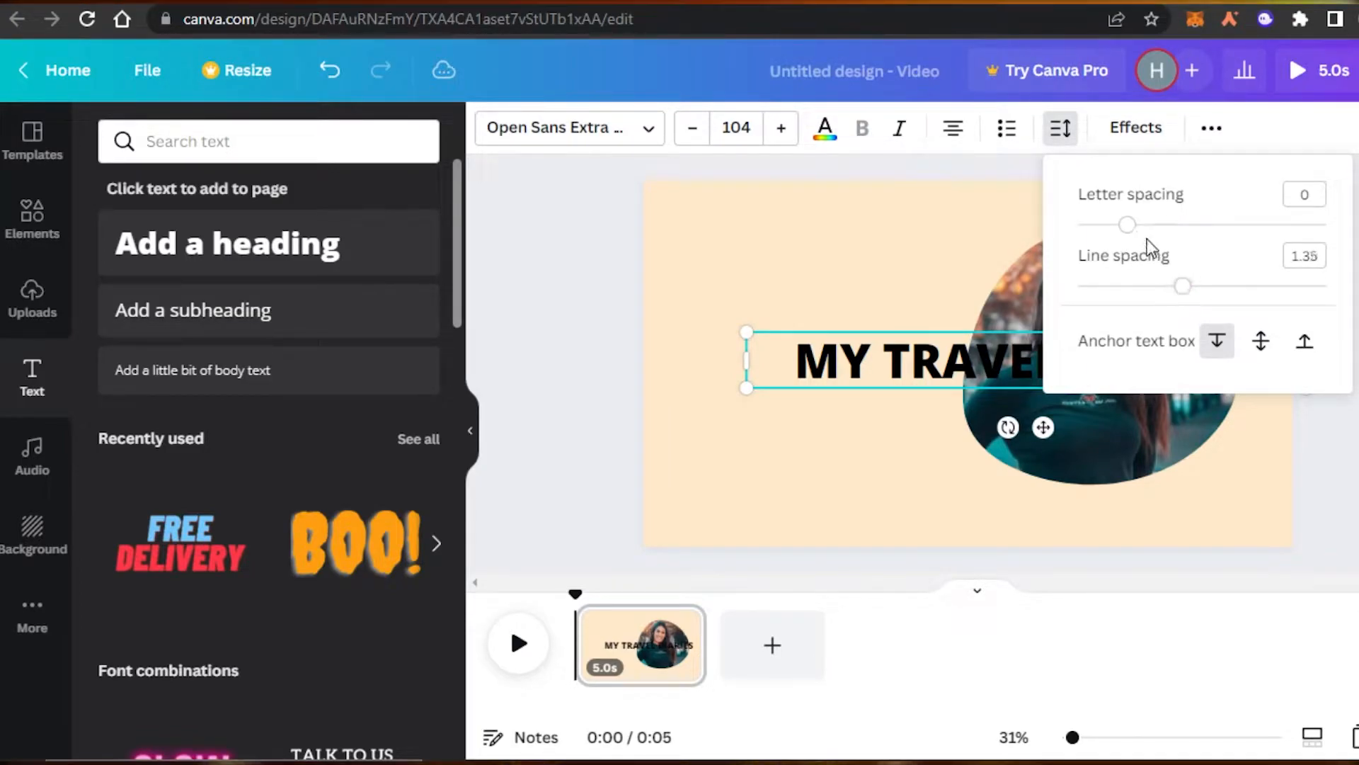
left_click_drag(1126, 232, 1121, 235)
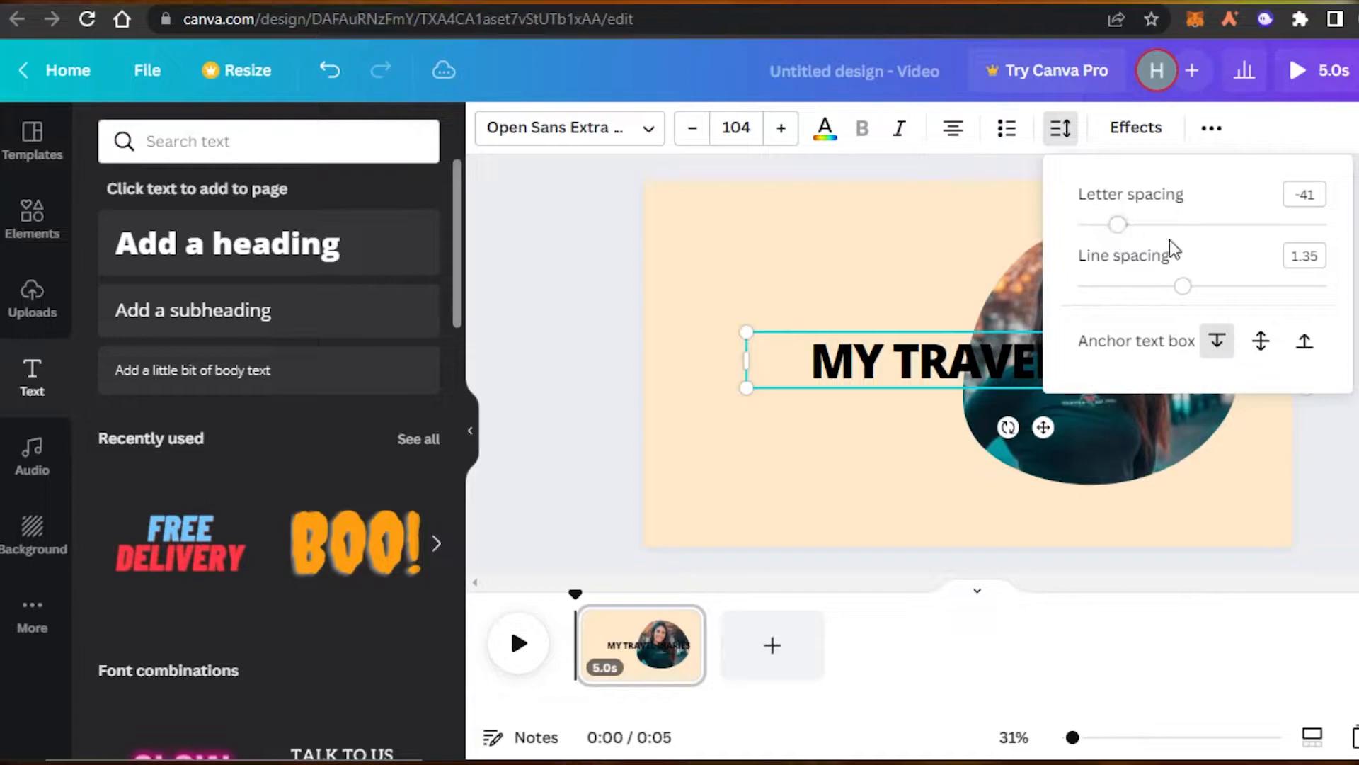
Narrow the MY TRAVEL DIARIES heading so it wraps onto two lines, place it left of the portrait and tighten its line spacing
left_click(835, 554)
left_click_drag(746, 363, 989, 363)
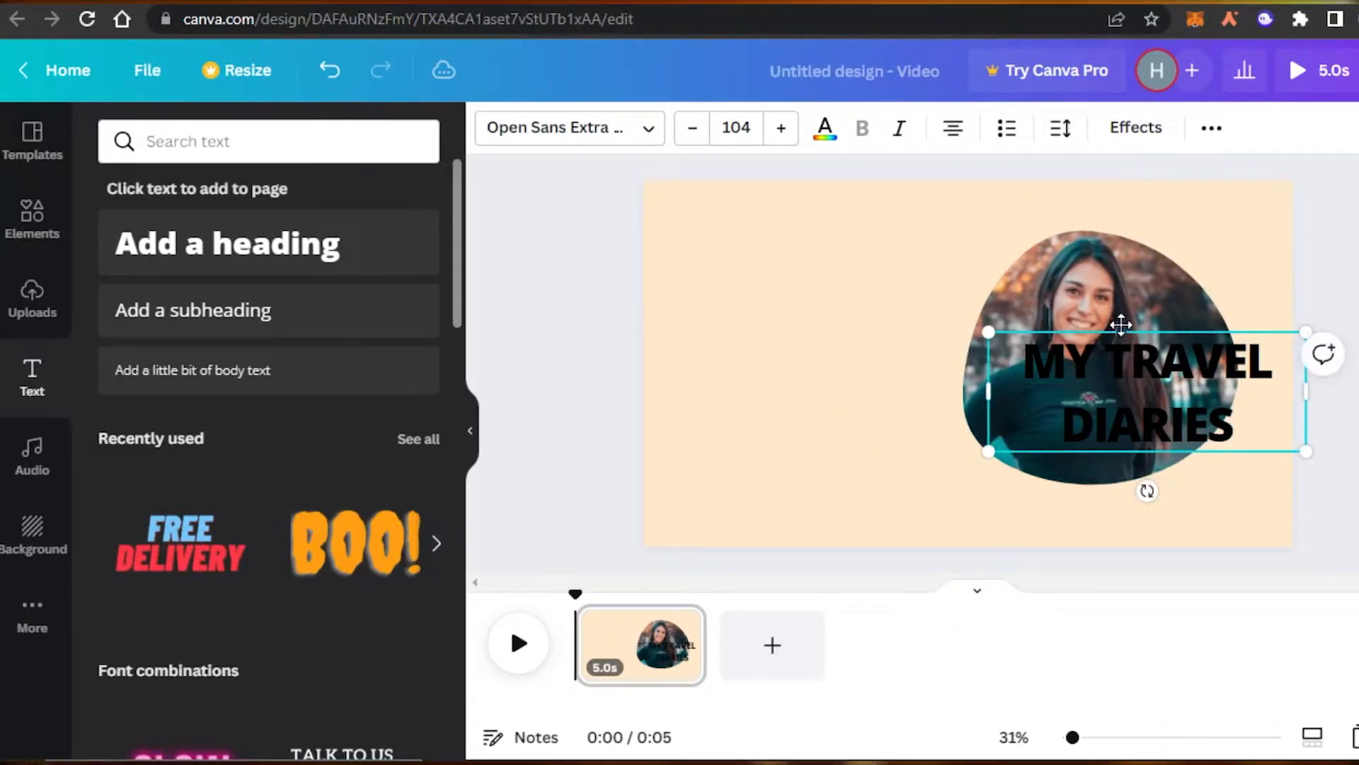
left_click_drag(1116, 327, 851, 291)
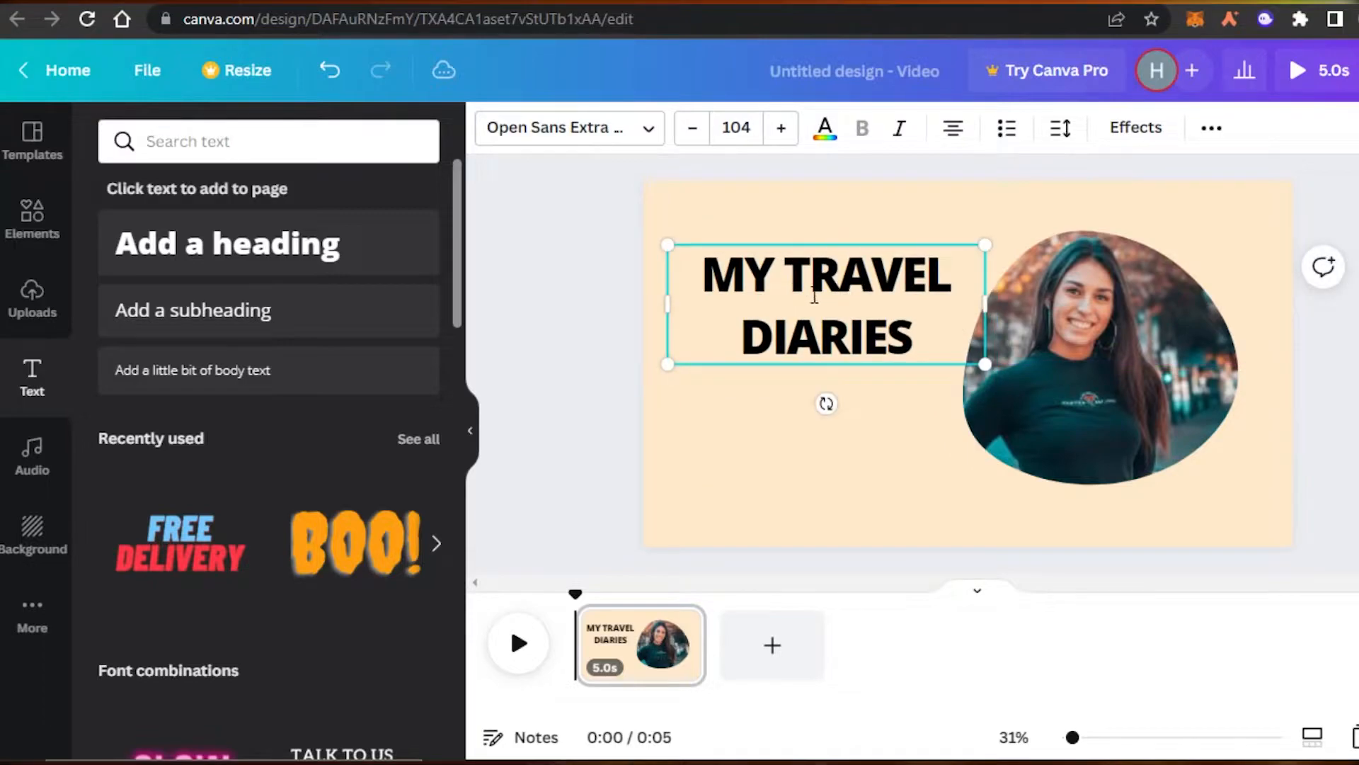
left_click(1060, 128)
left_click_drag(1187, 286, 1140, 290)
left_click(1350, 416)
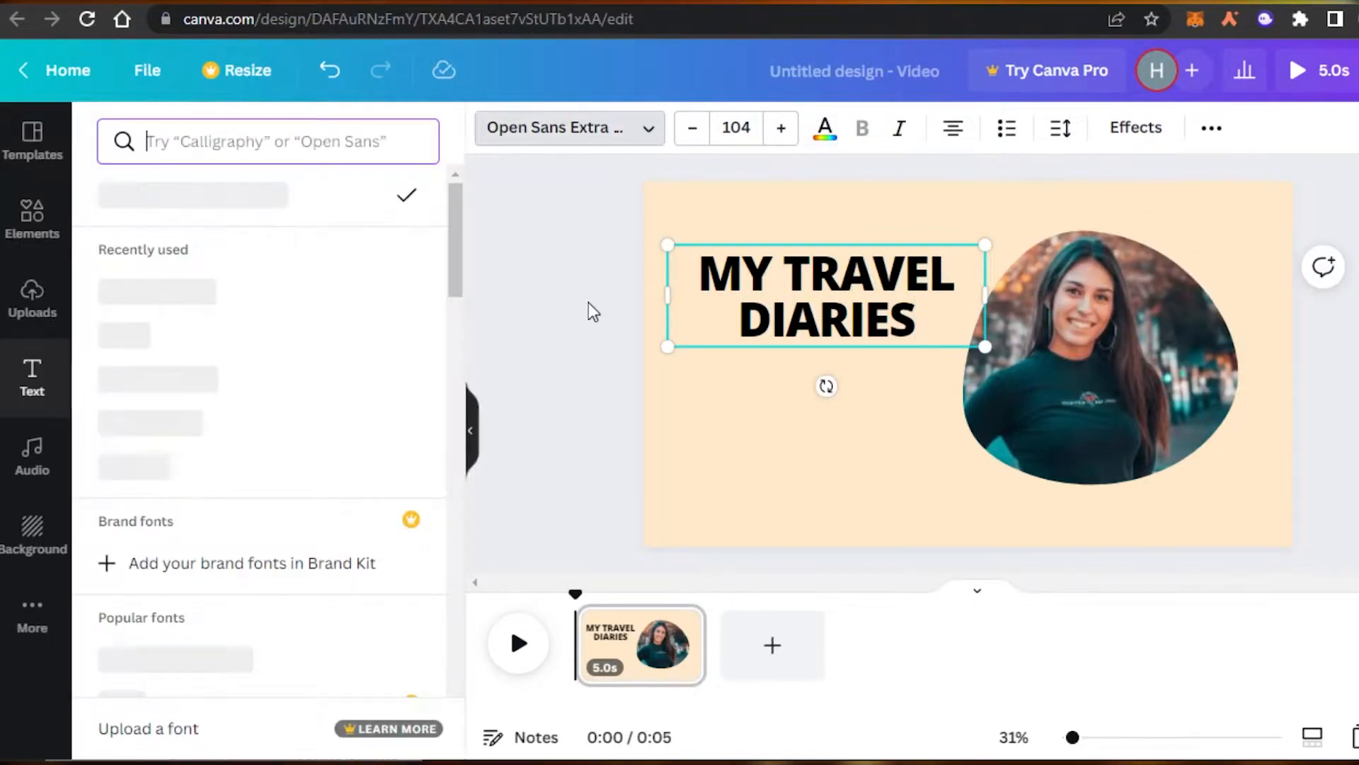
Set the heading's font to Shrikhand and colour it a custom dark brown
left_click(150, 420)
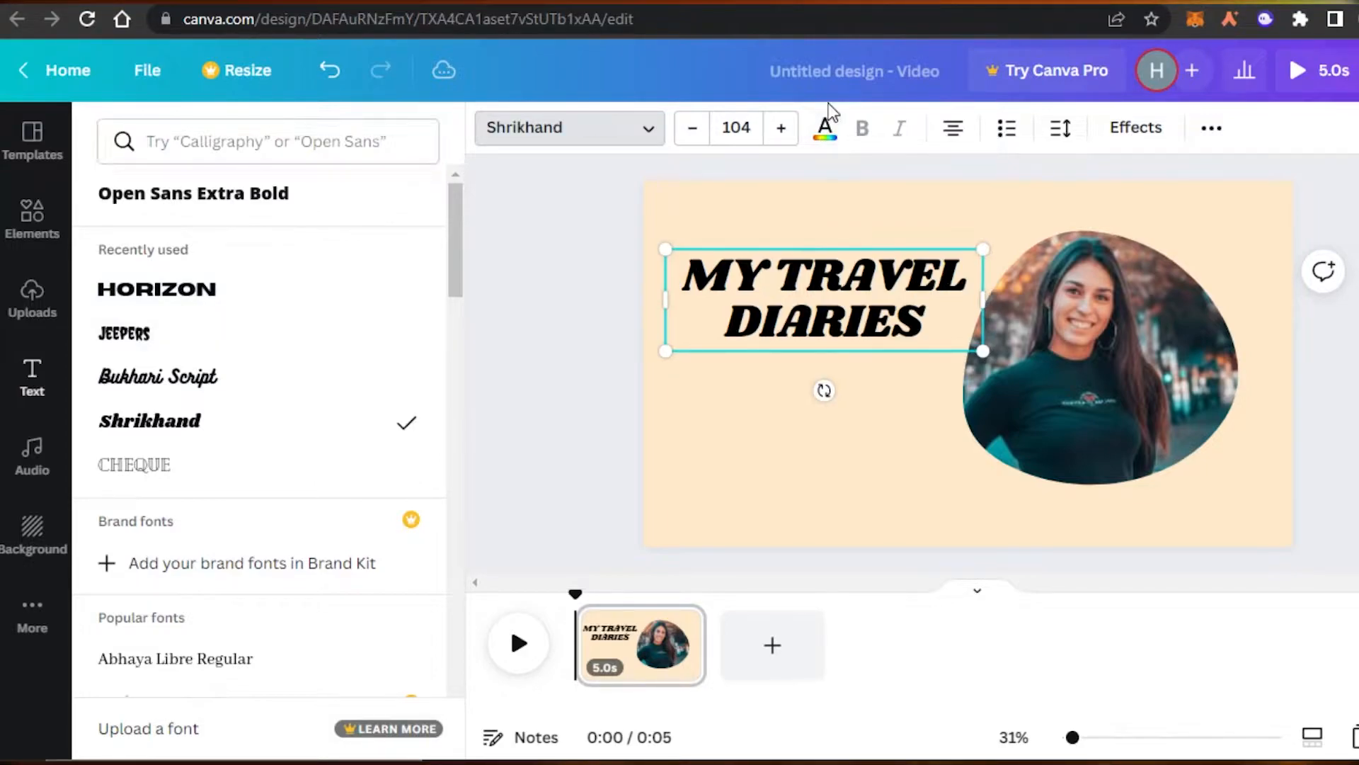
left_click(826, 134)
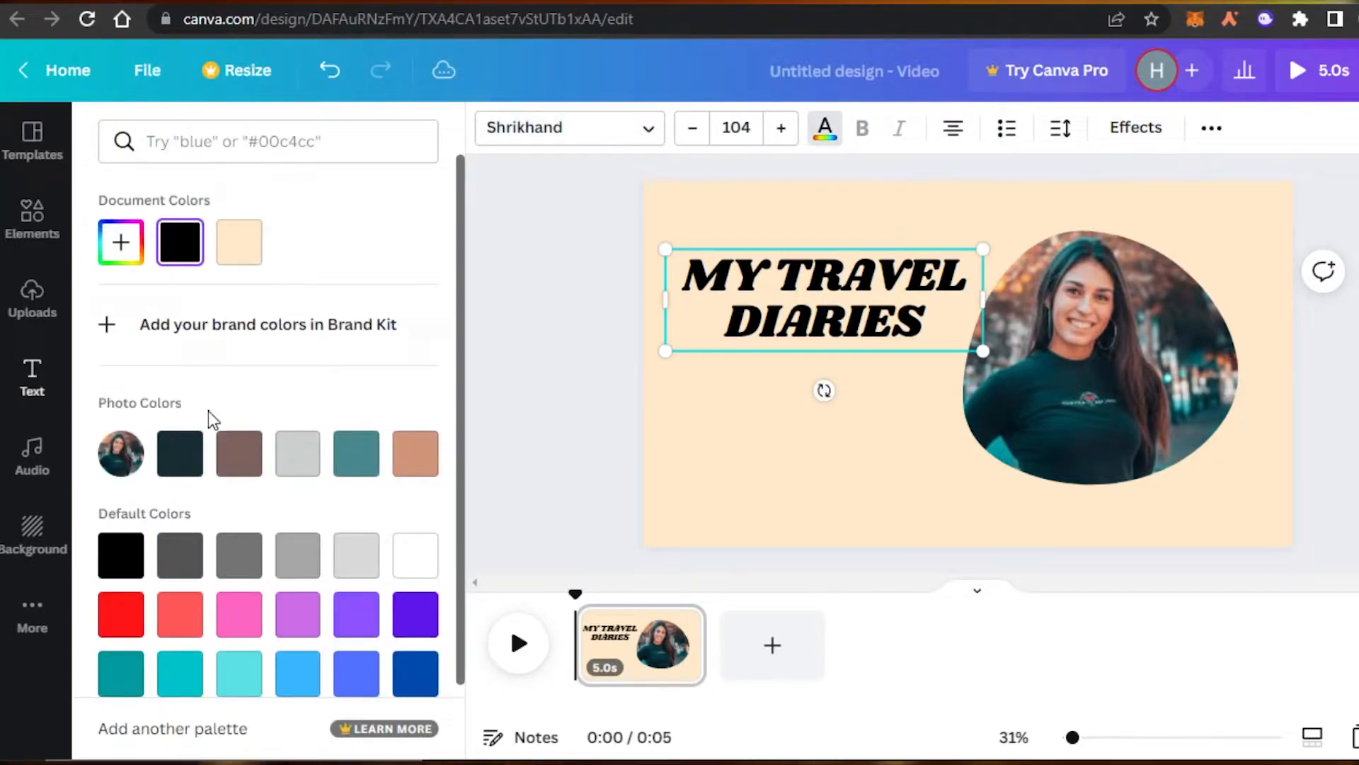
left_click(238, 460)
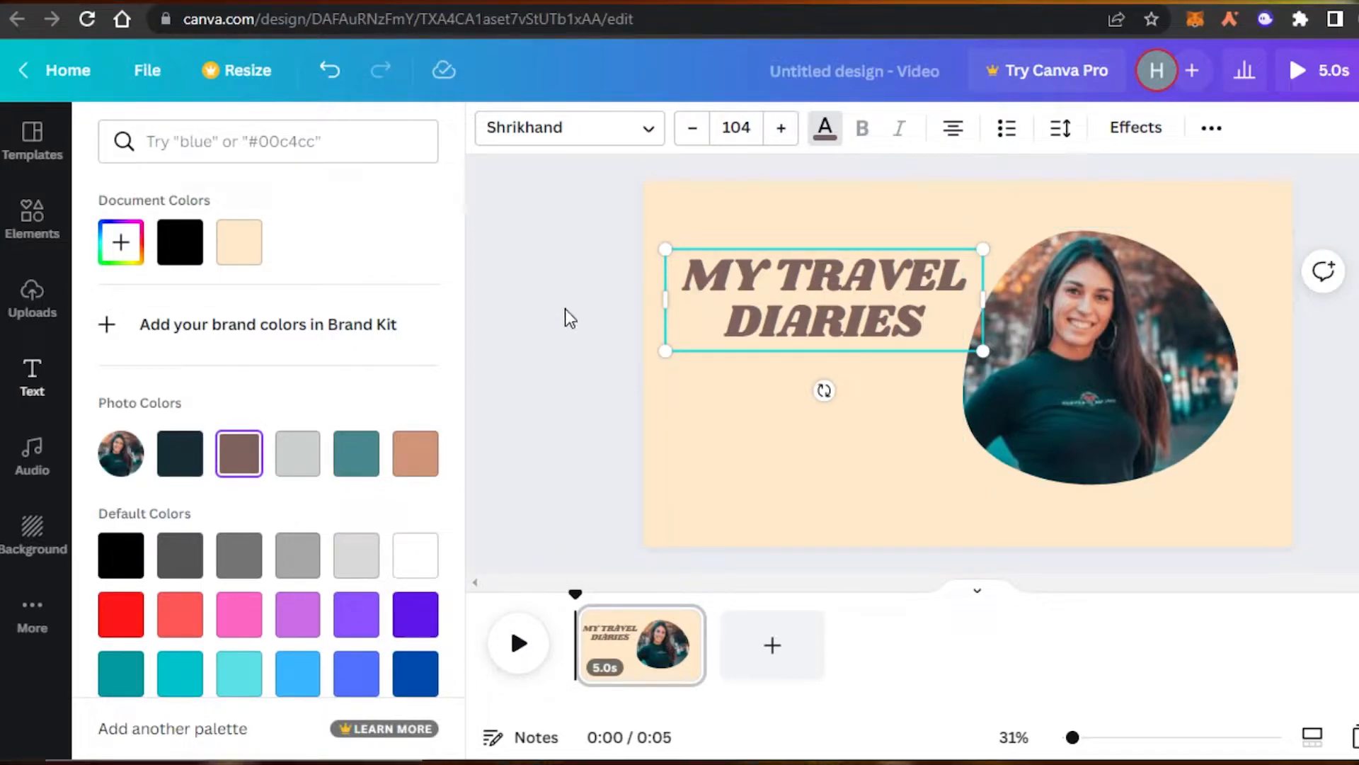
left_click(121, 242)
left_click_drag(192, 357, 276, 375)
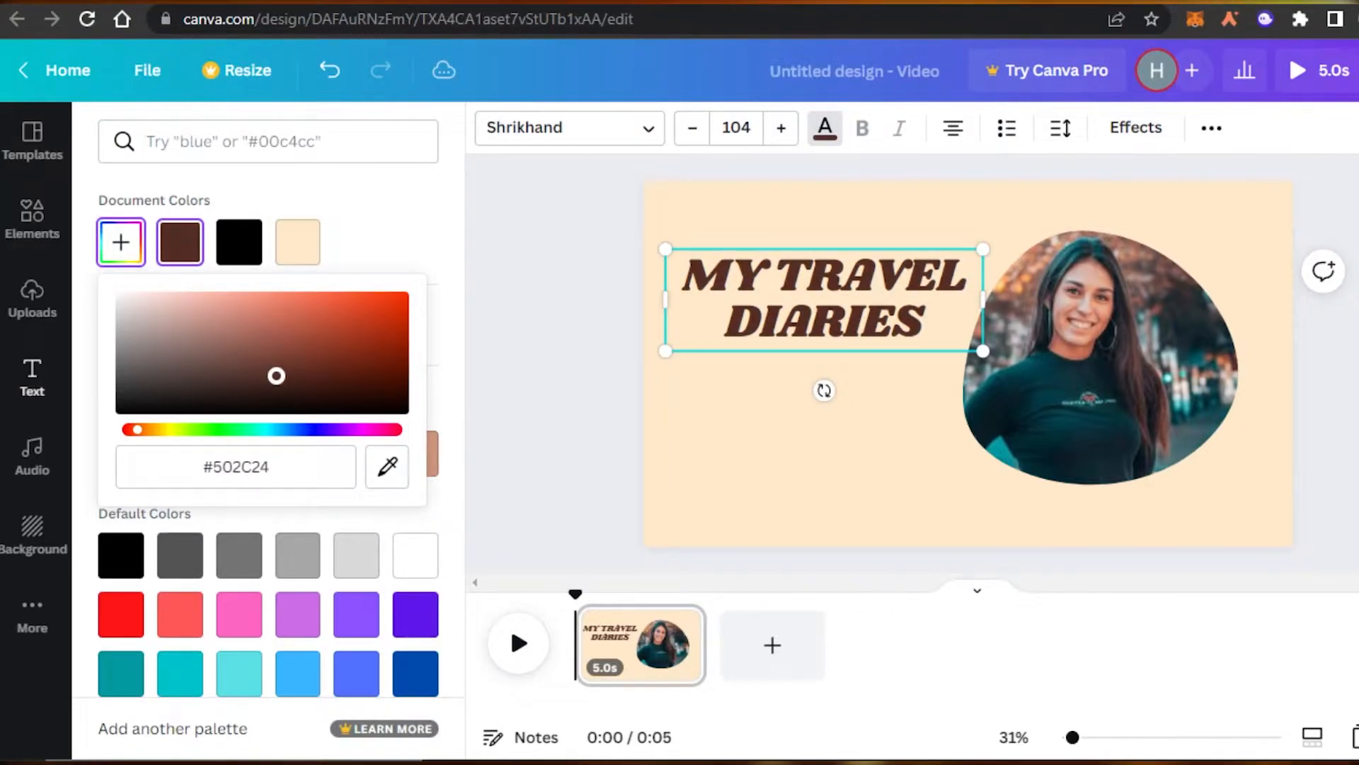
key("Escape")
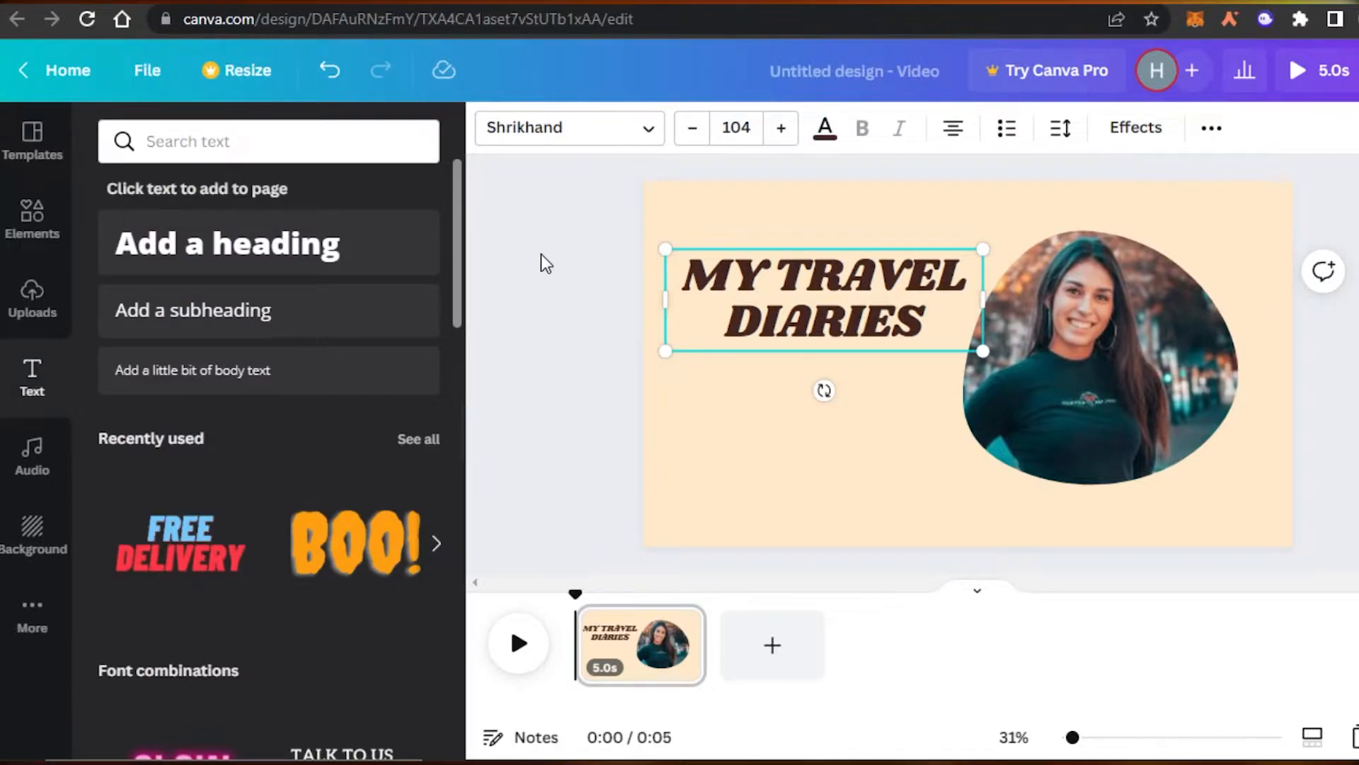
left_click(495, 395)
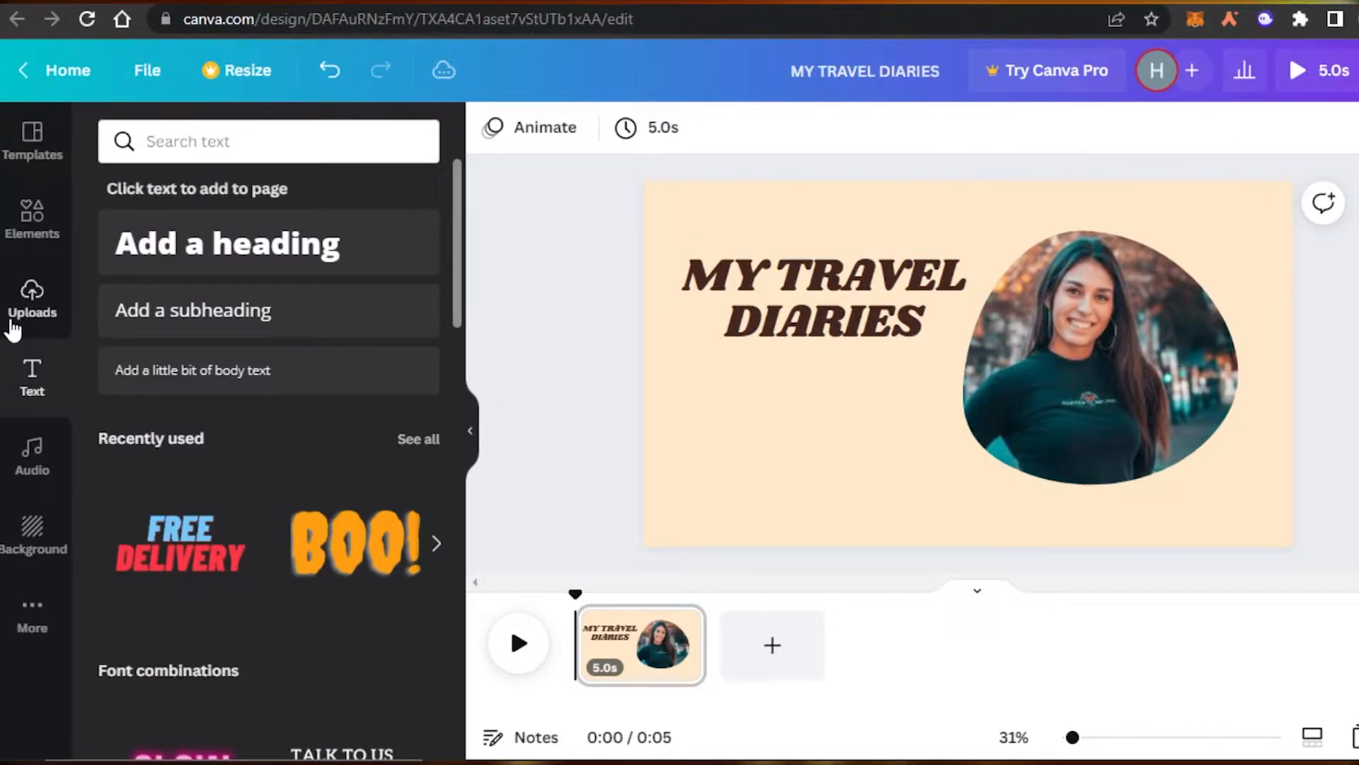
Search the elements for aeroplane graphics and add the black paper plane with the dashed looping trail to the page
left_click(46, 228)
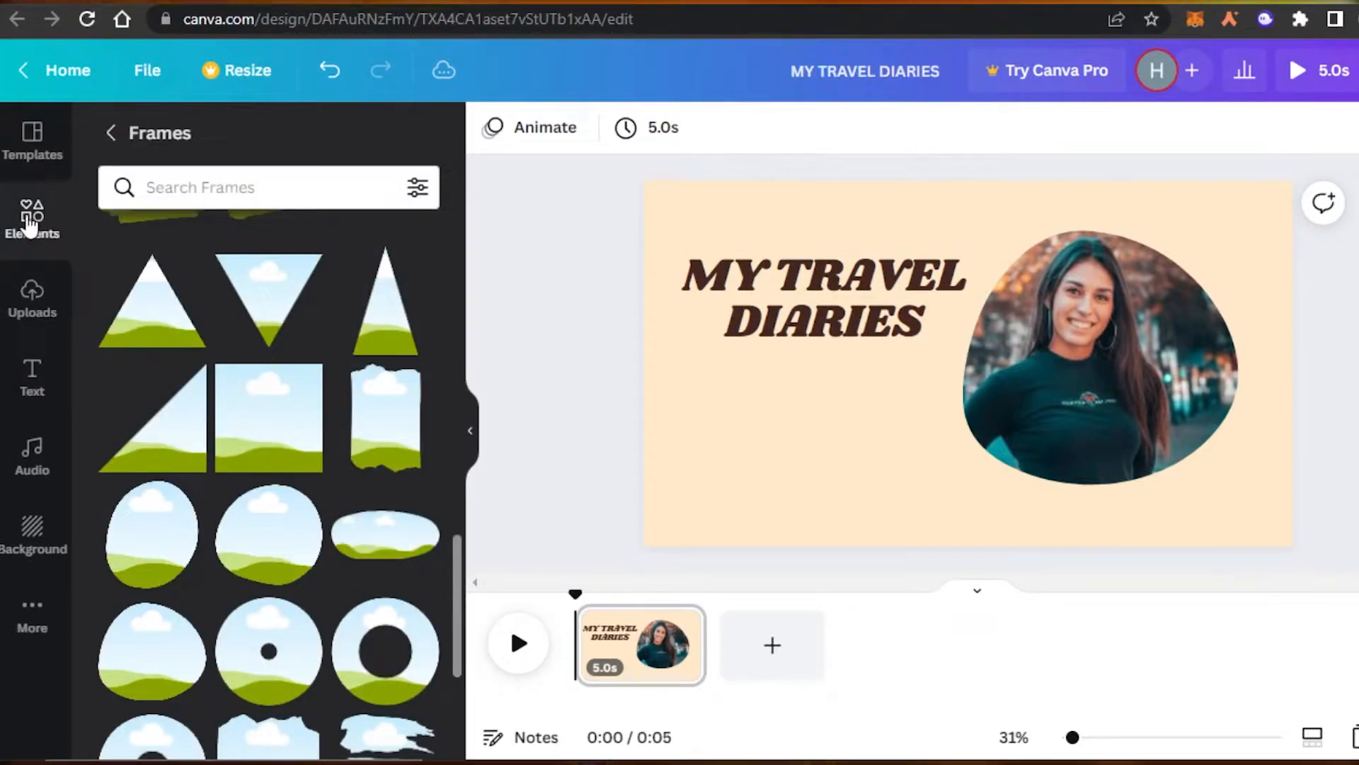
left_click(28, 225)
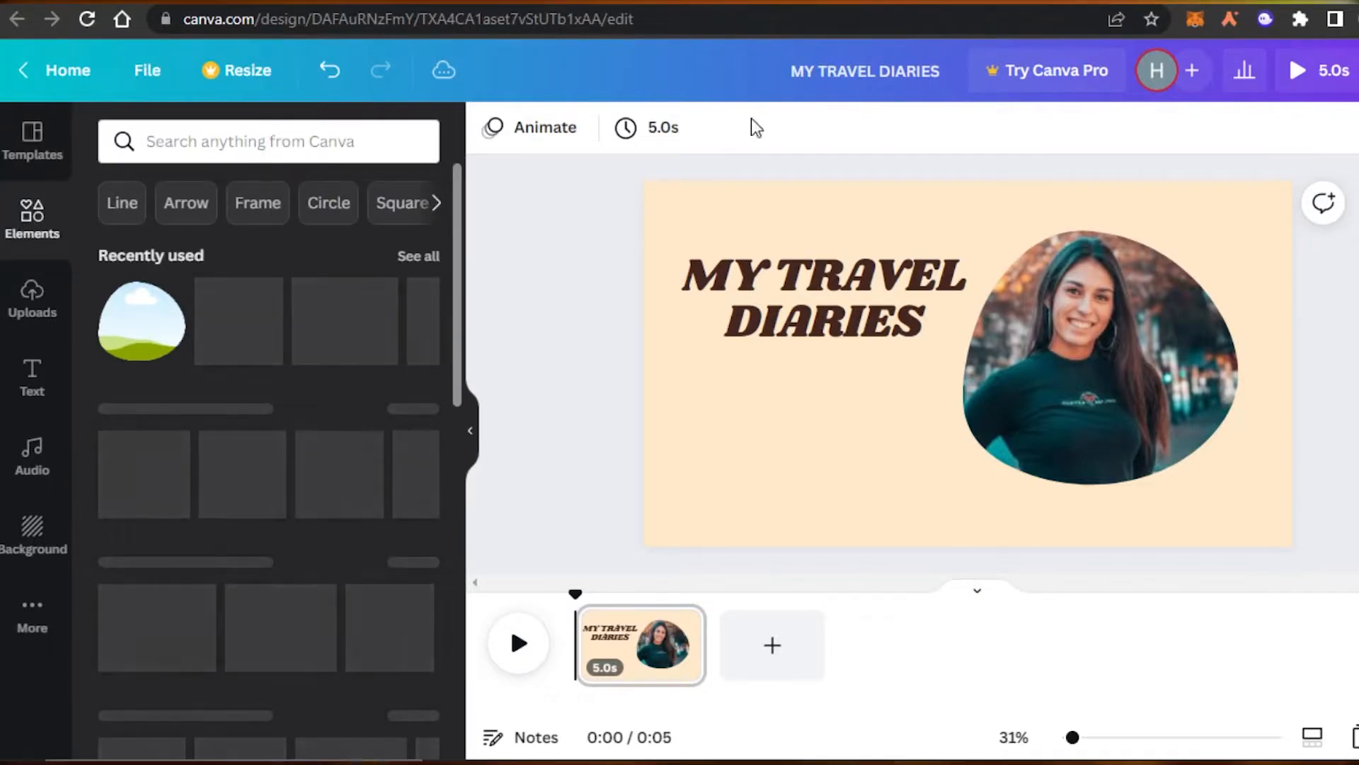
left_click_drag(458, 209, 457, 171)
left_click(325, 142)
type("plane")
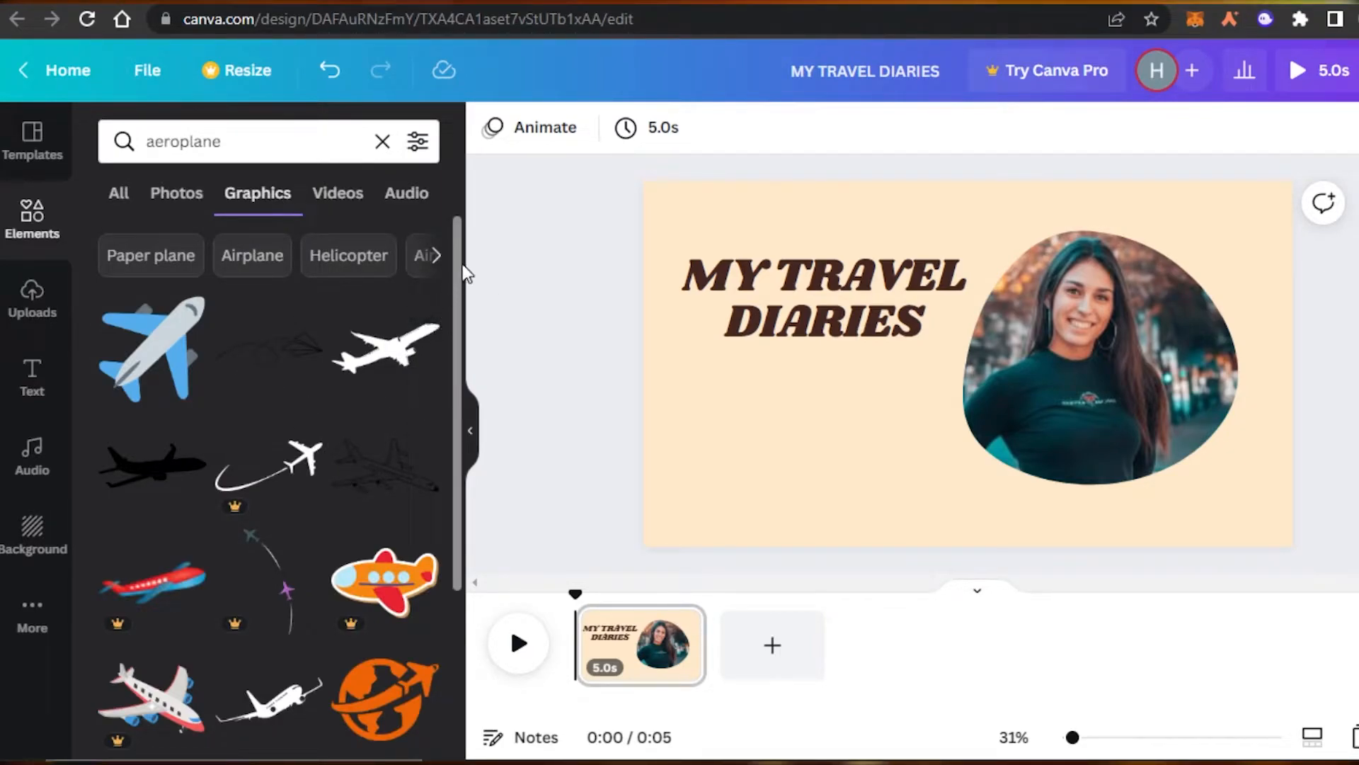
left_click_drag(459, 266, 290, 408)
left_click(297, 369)
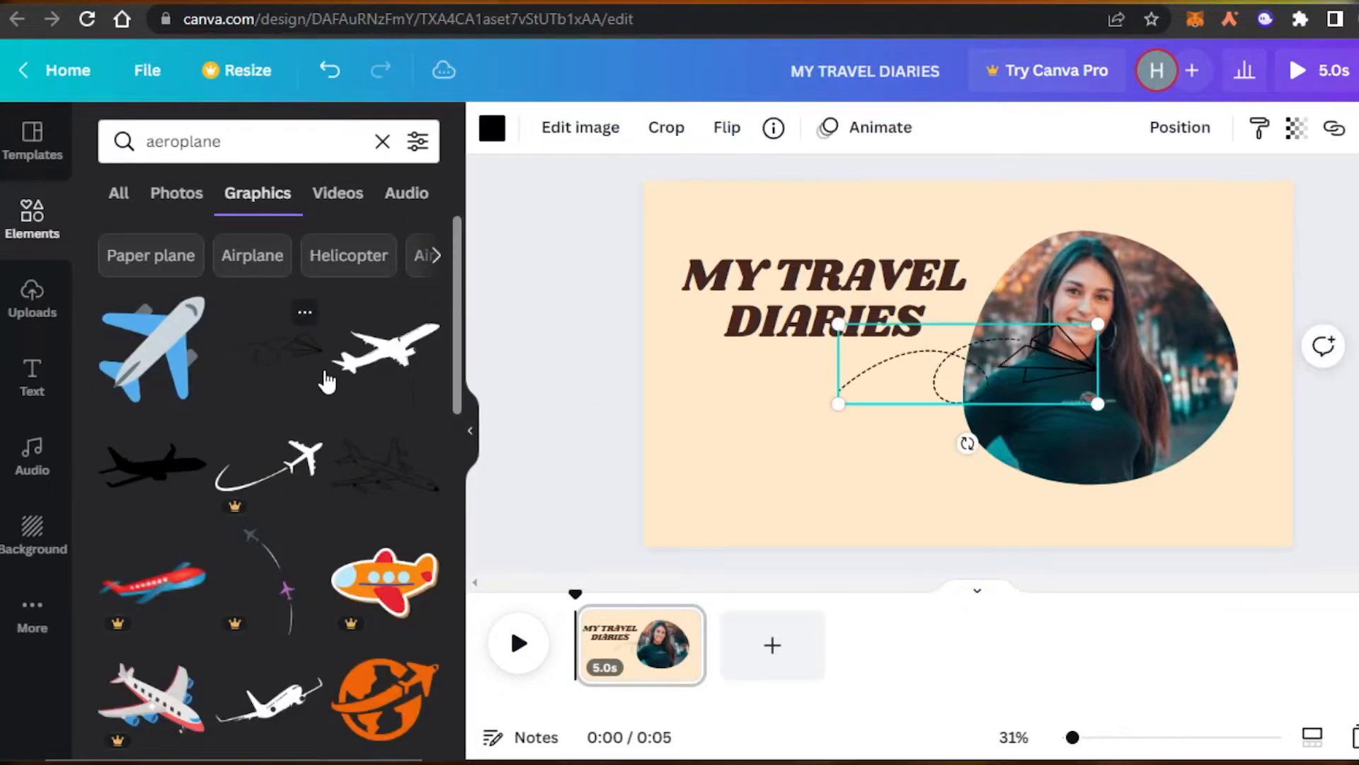
Shrink the paper plane to about half its size and place it above the heading, nudging the heading down slightly
left_click_drag(844, 402, 686, 456)
left_click_drag(680, 378, 767, 223)
left_click(825, 376)
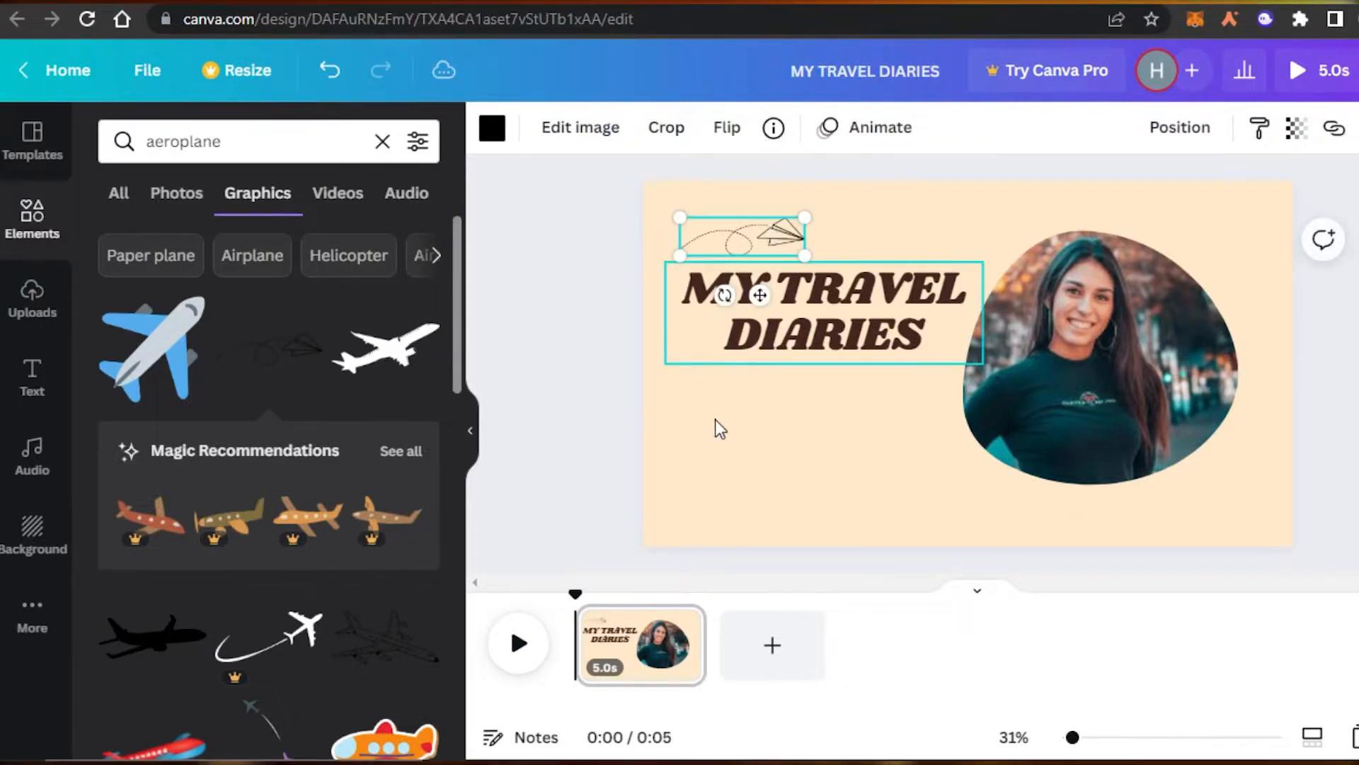
left_click(710, 455)
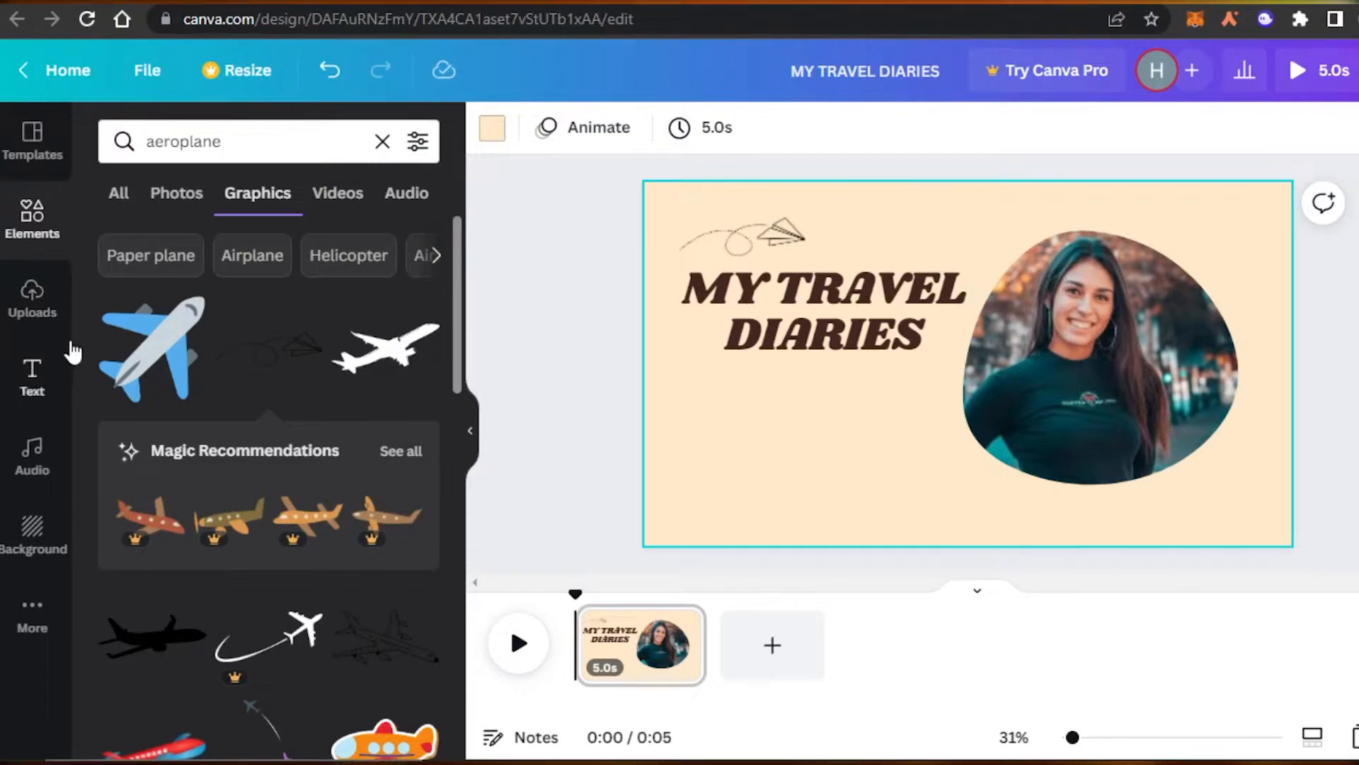
left_click(21, 213)
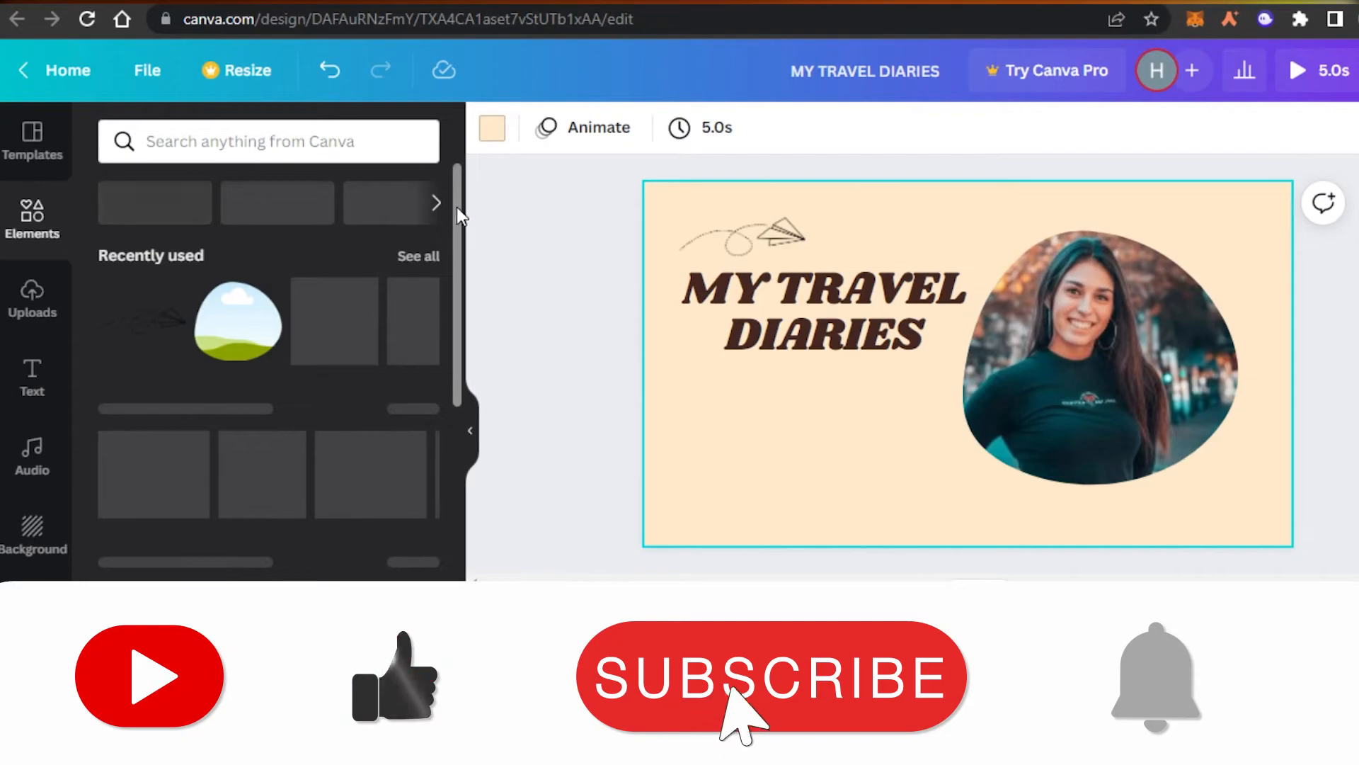
left_click_drag(457, 203, 460, 280)
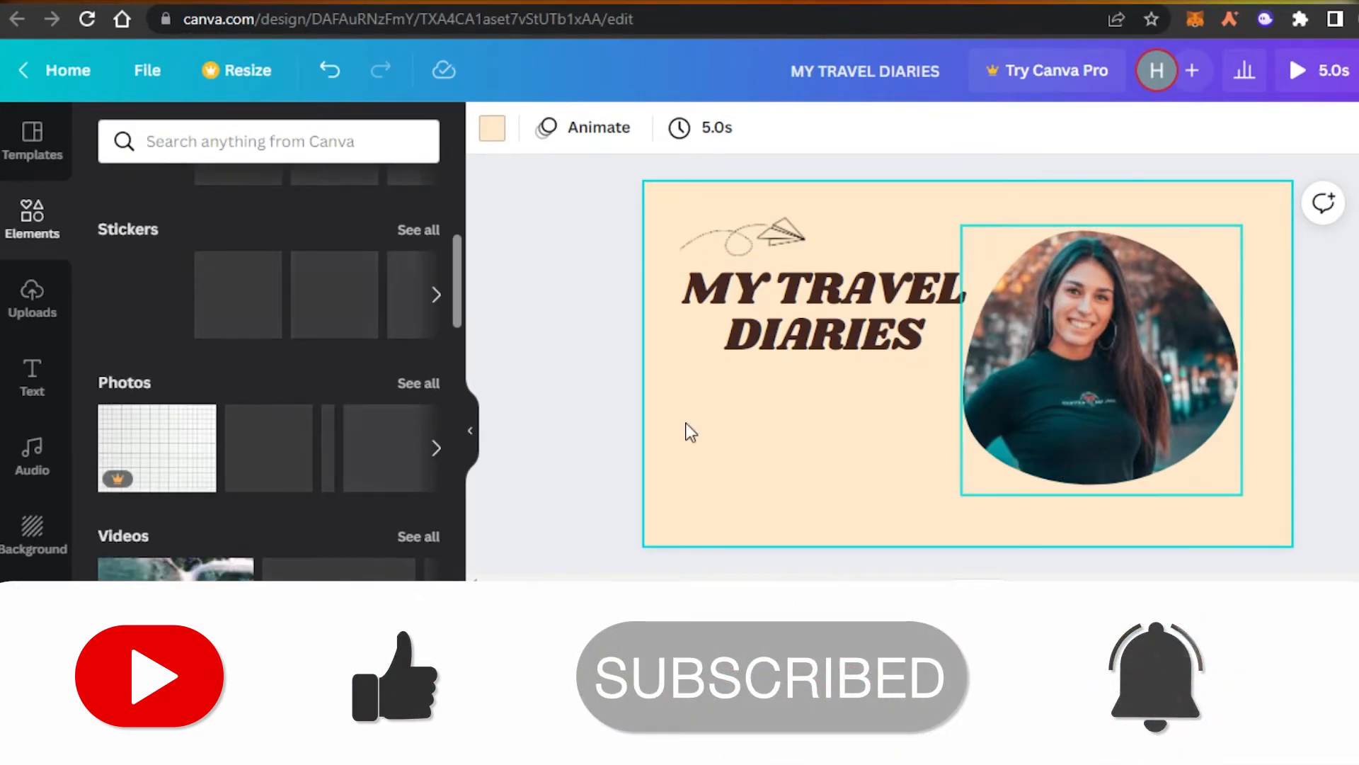
left_click_drag(460, 295, 456, 252)
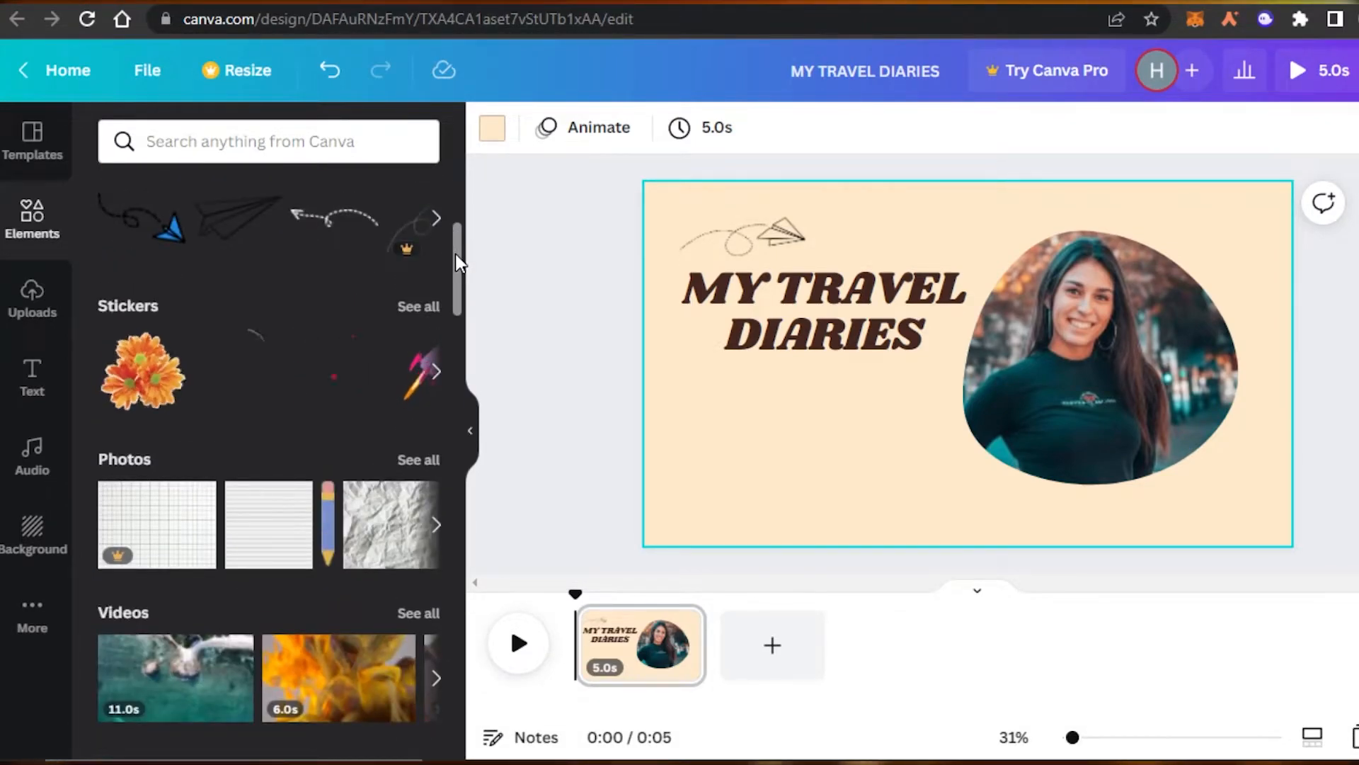
left_click(428, 308)
left_click_drag(237, 380, 1125, 399)
key("Delete")
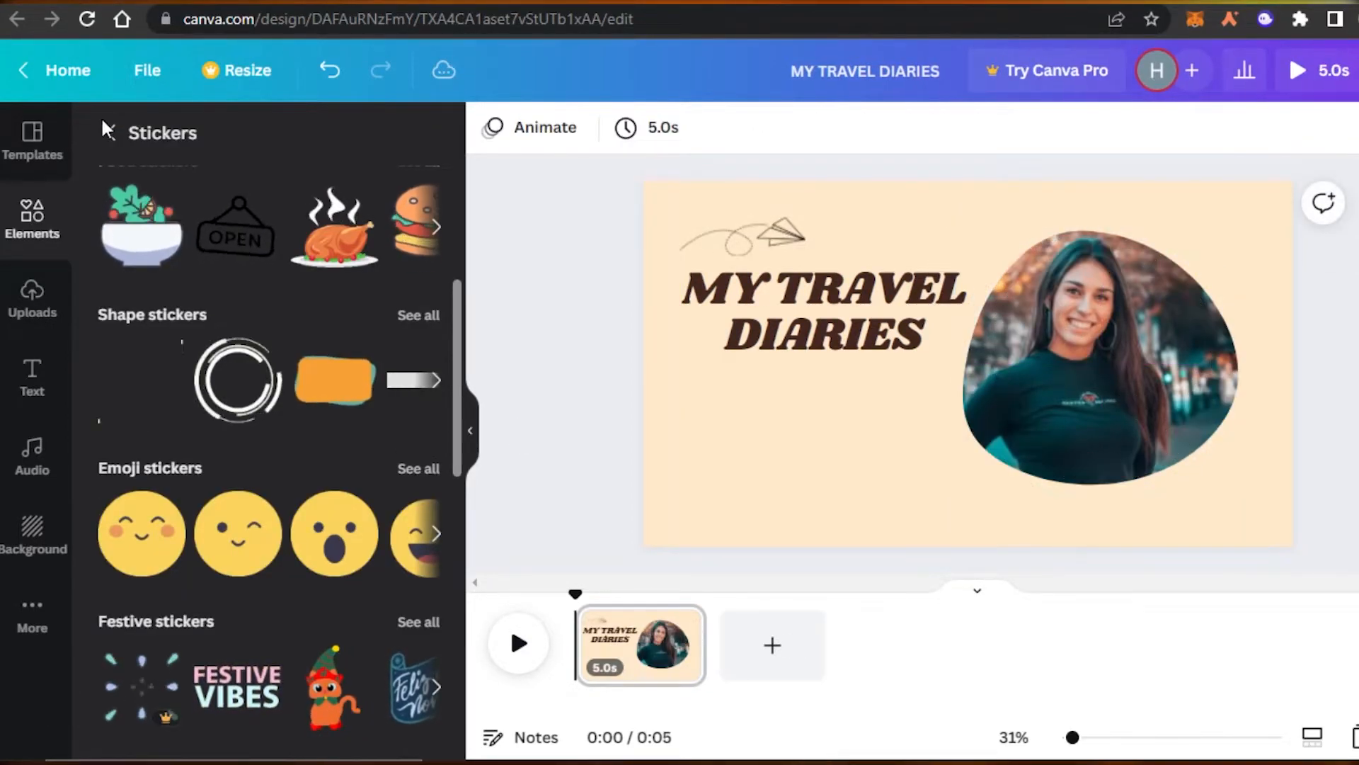
left_click(115, 141)
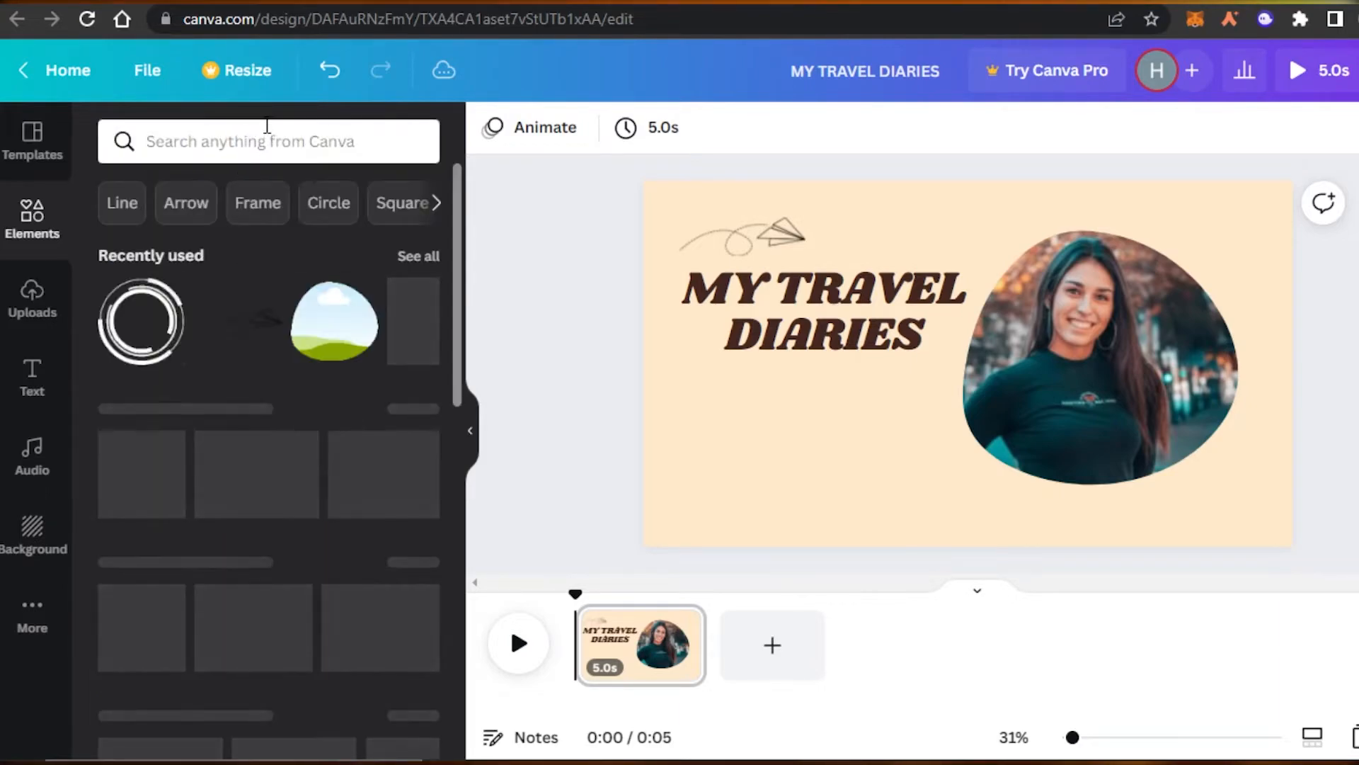
Search the elements for circle and place the animated yellow double-line circle outline around the portrait
left_click(328, 203)
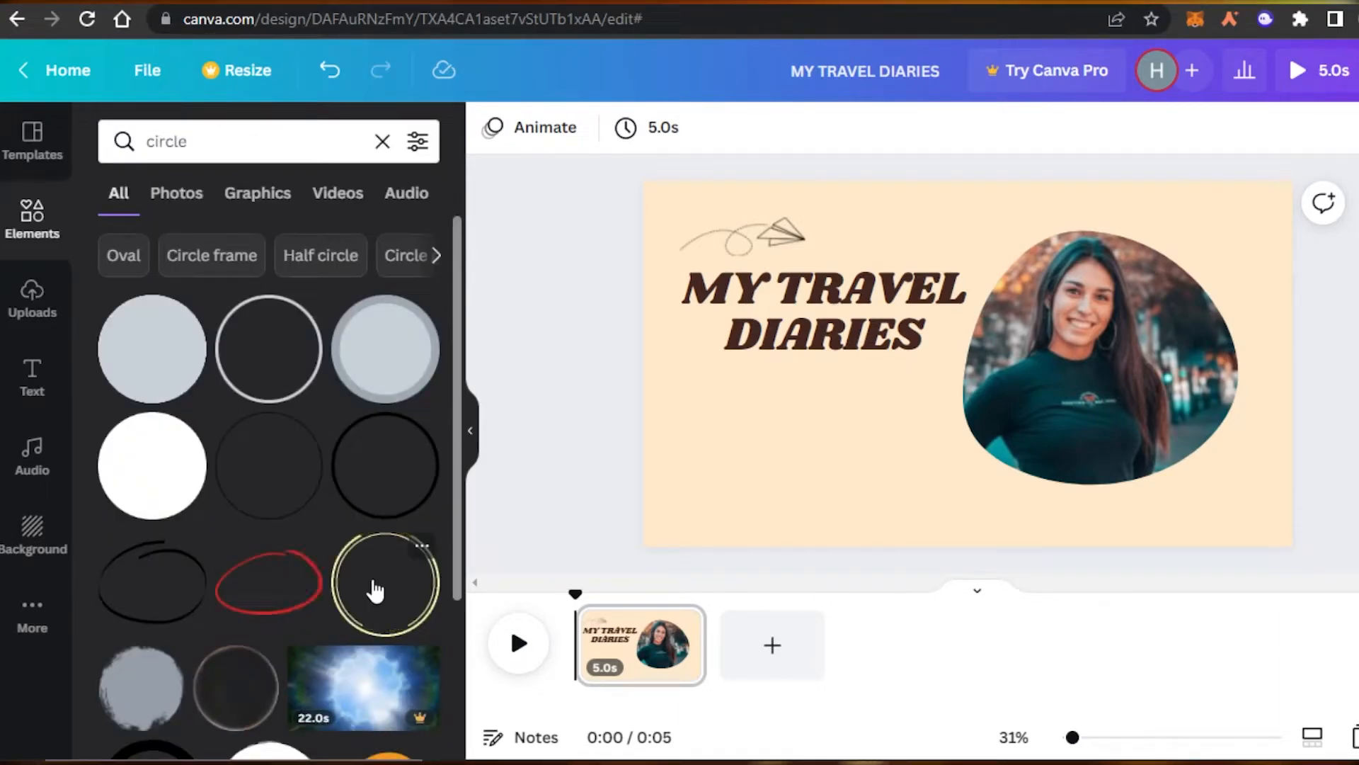
left_click(375, 592)
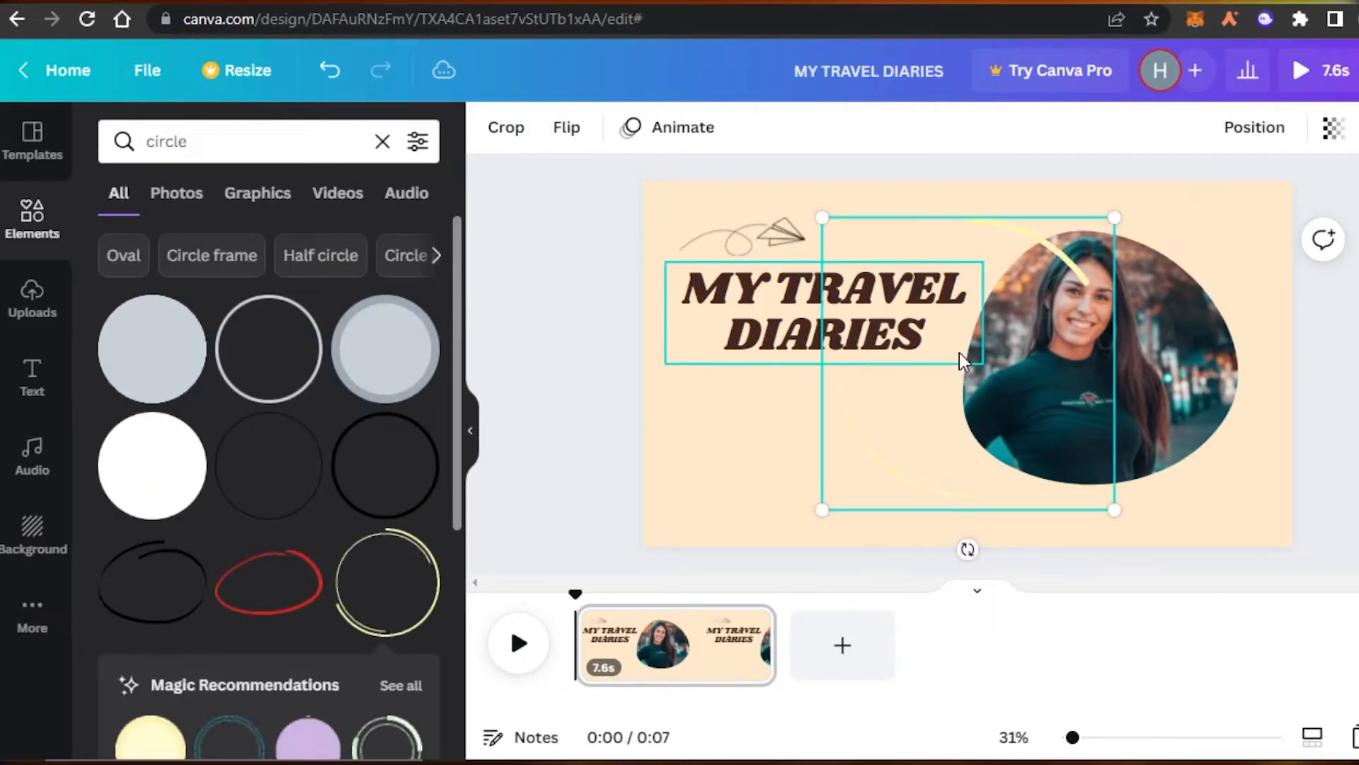
left_click_drag(1024, 455, 1165, 454)
scroll(449, 567, "down", 6)
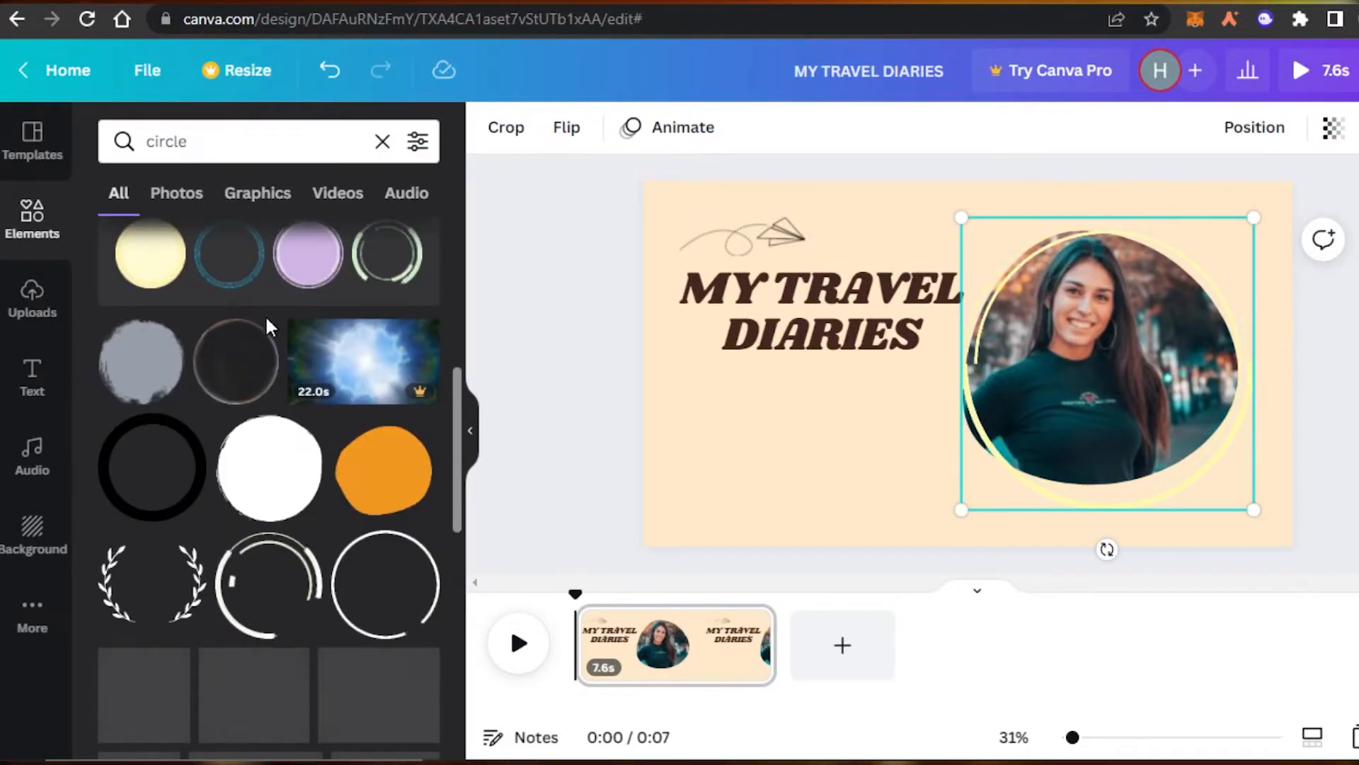
scroll(459, 399, "down", 5)
Search the elements for travel and add the green suitcase and the recommended pink passport graphics to the page
left_click(33, 225)
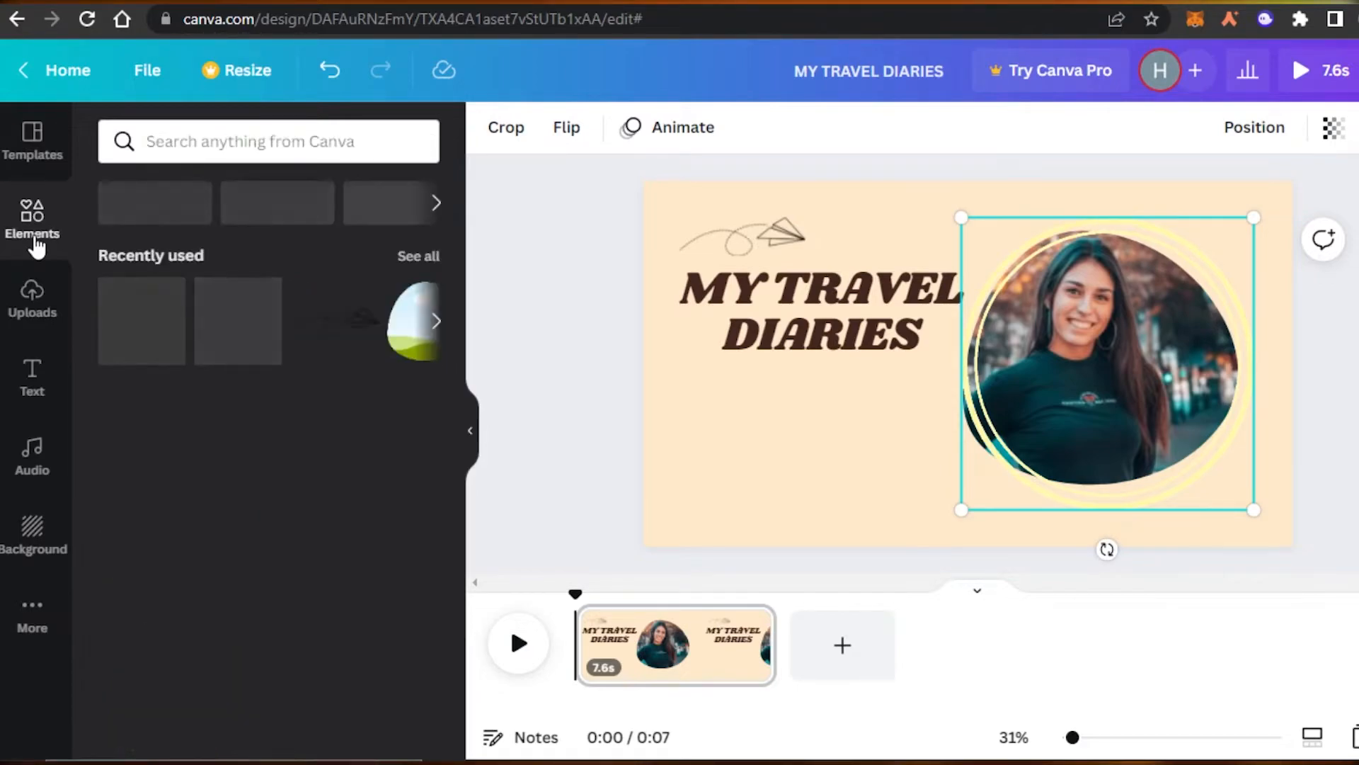
left_click(275, 143)
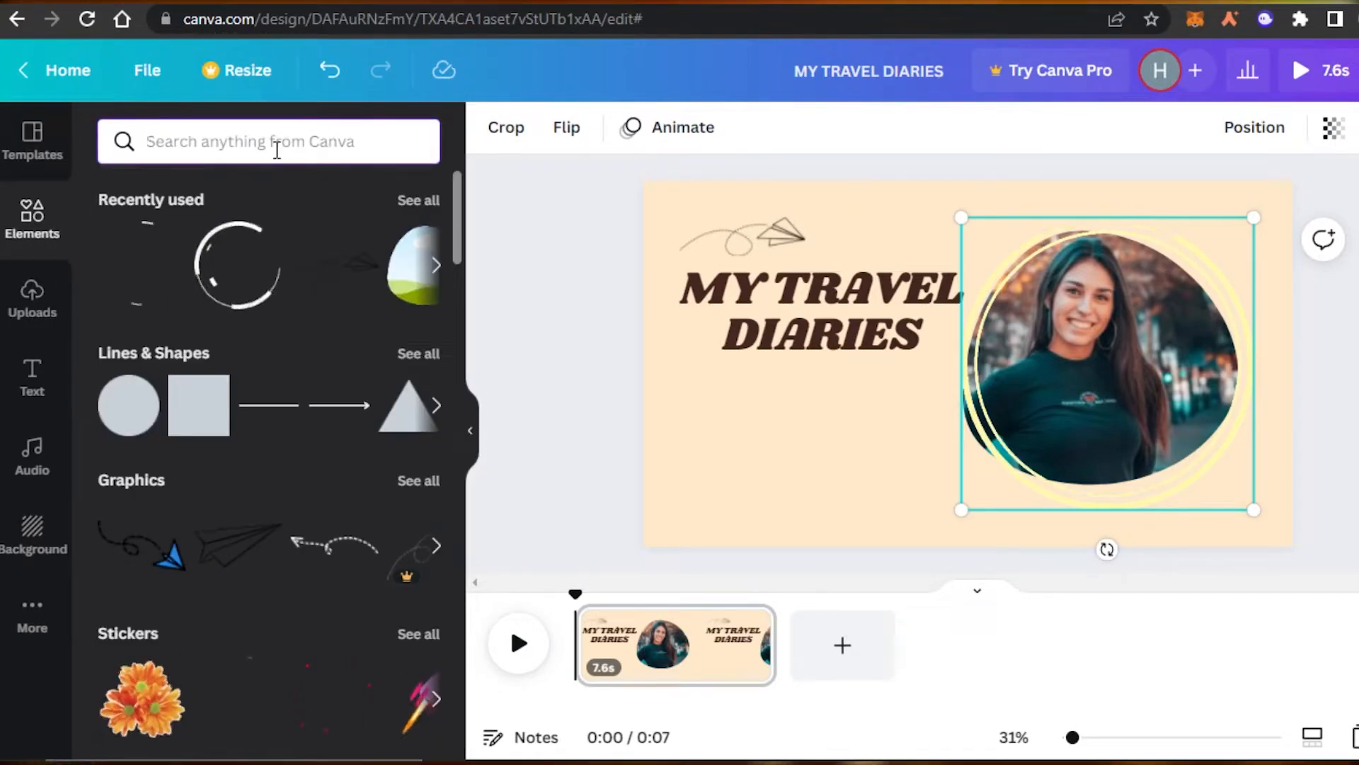
type("travel")
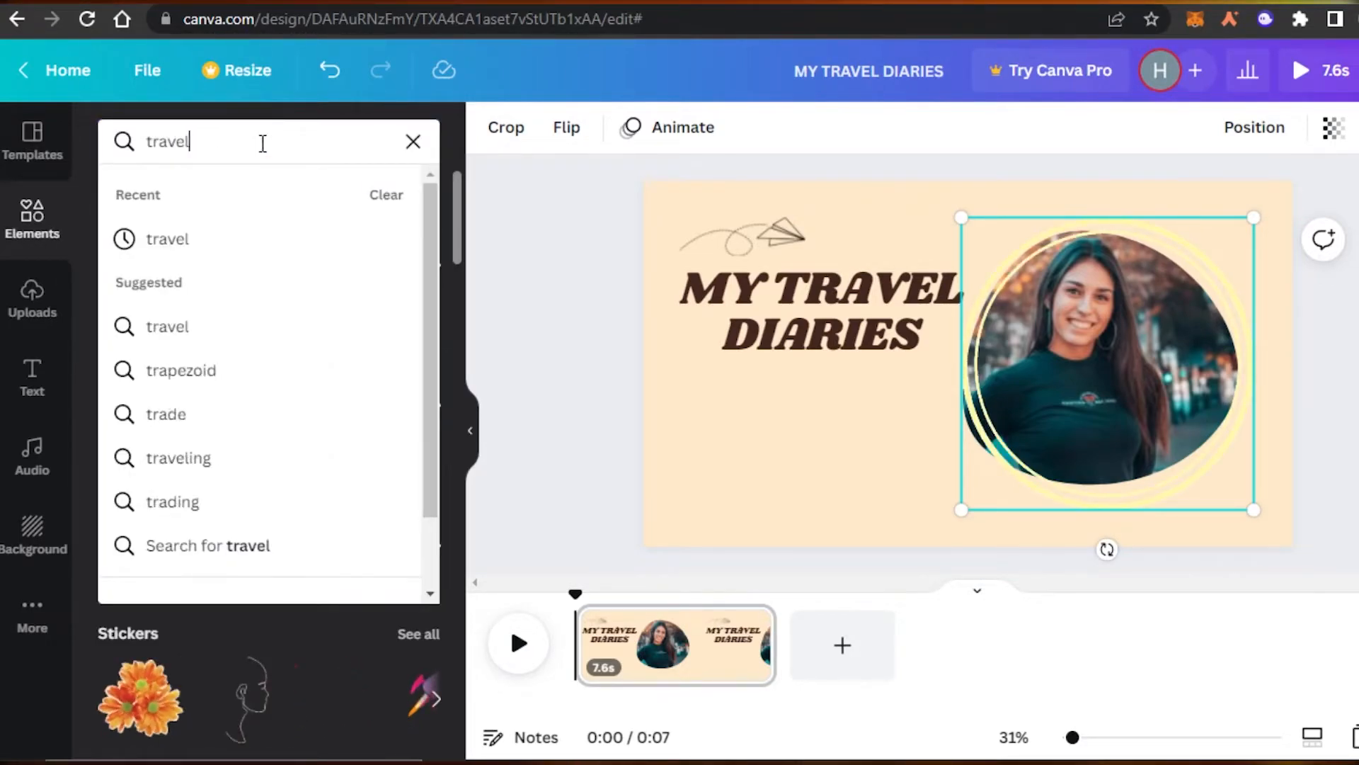
left_click(213, 243)
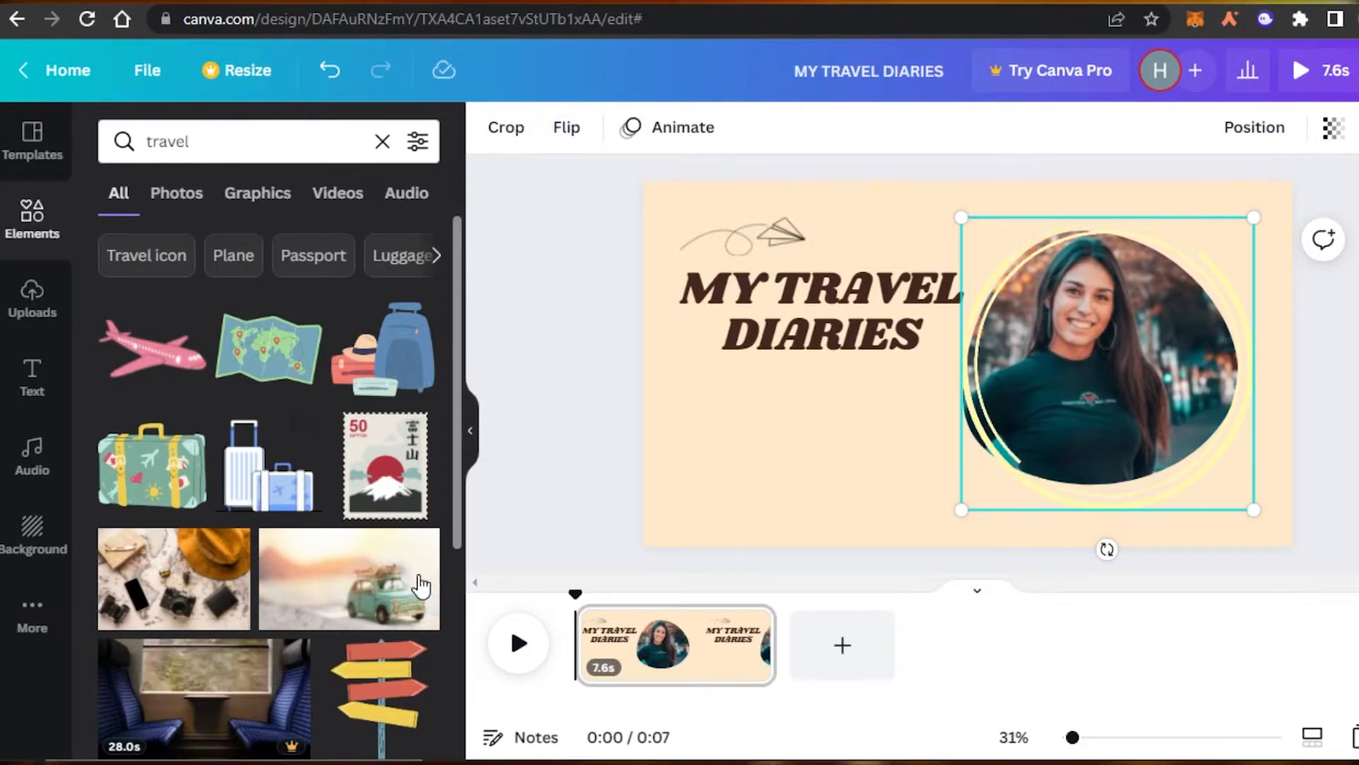
left_click(160, 480)
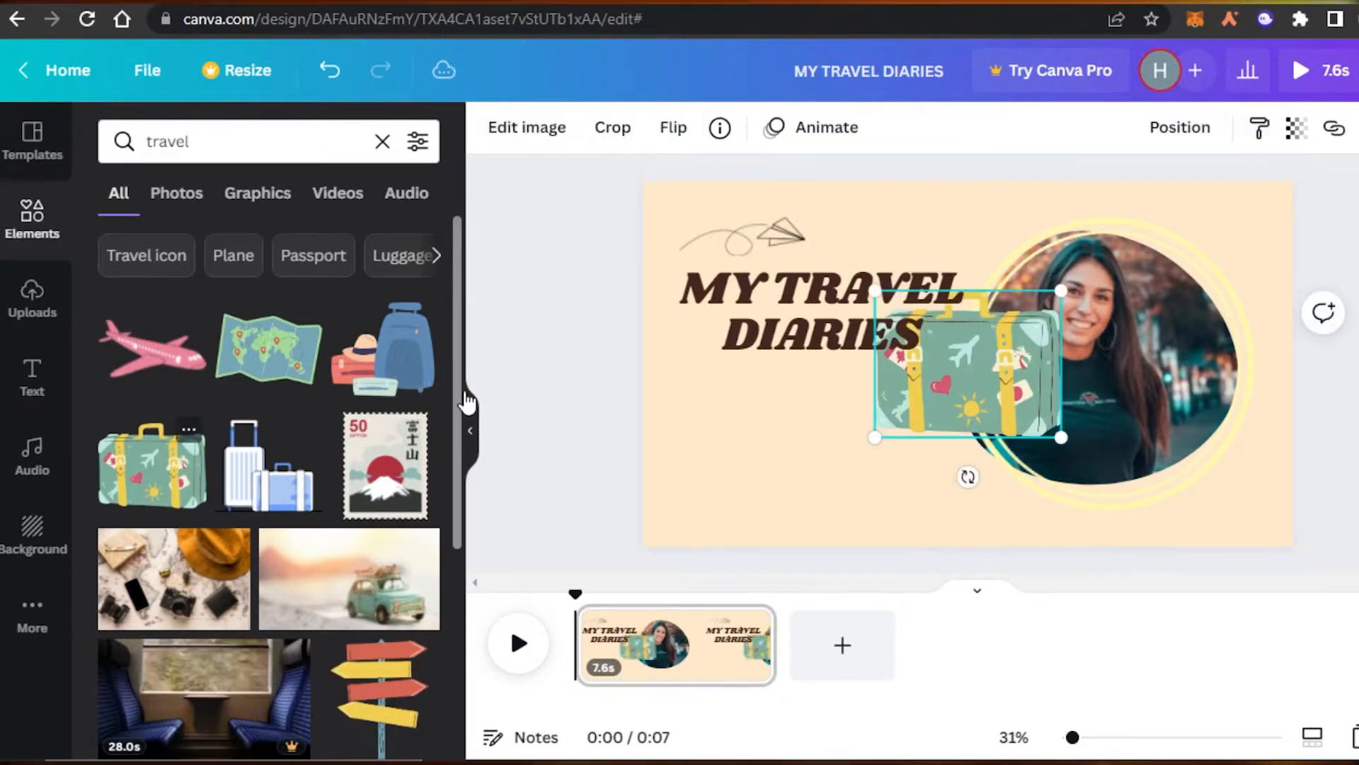
left_click(229, 632)
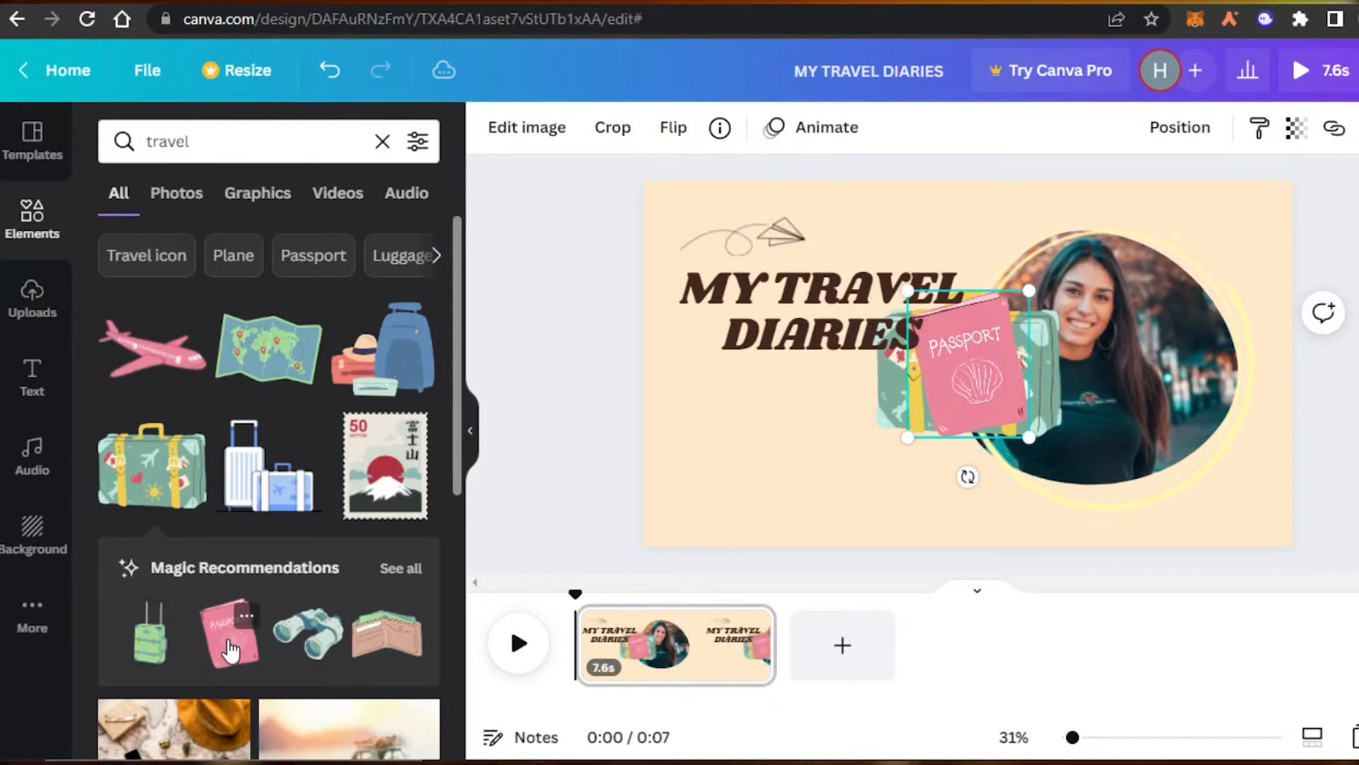
Add the folded map graphic with the location pin, shrink it and place it in the page's lower-left corner
left_click_drag(460, 365, 441, 606)
scroll(440, 616, "down", 1)
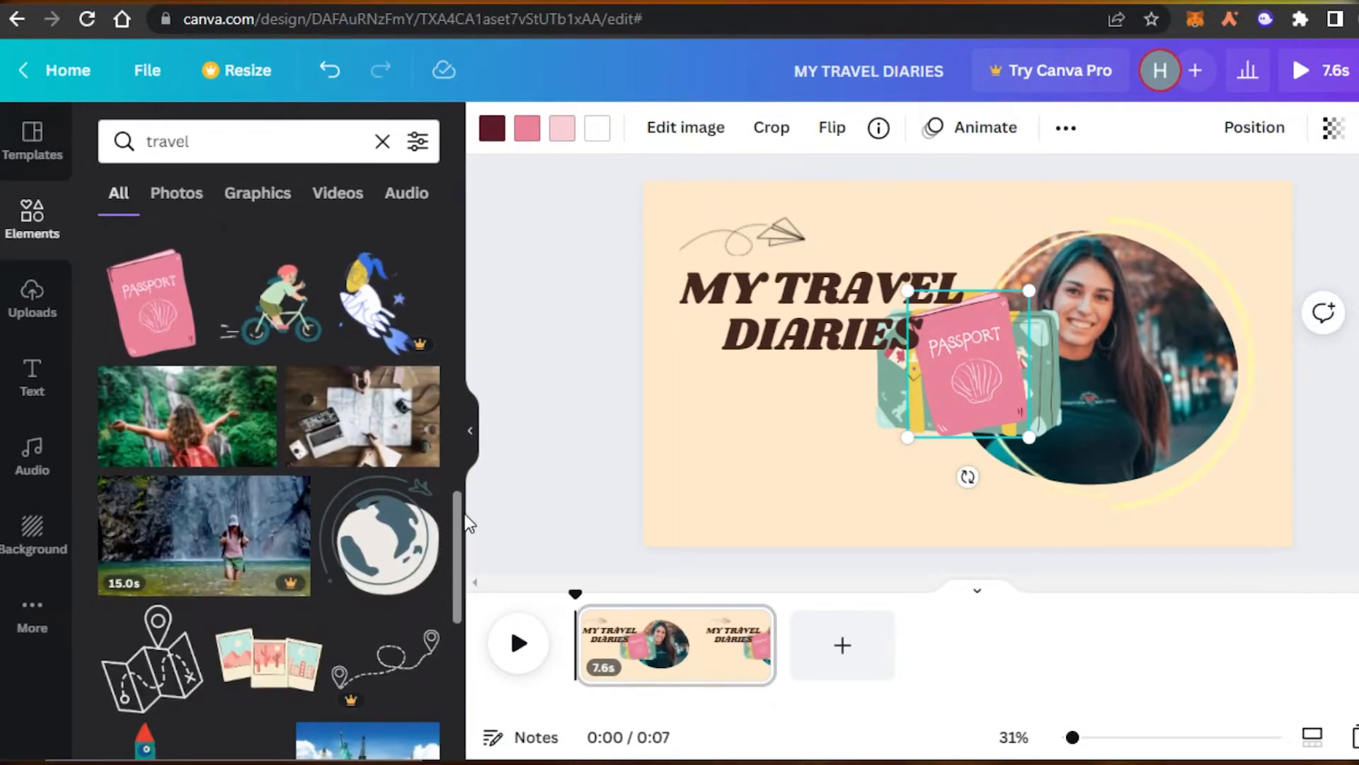
scroll(170, 422, "down", 4)
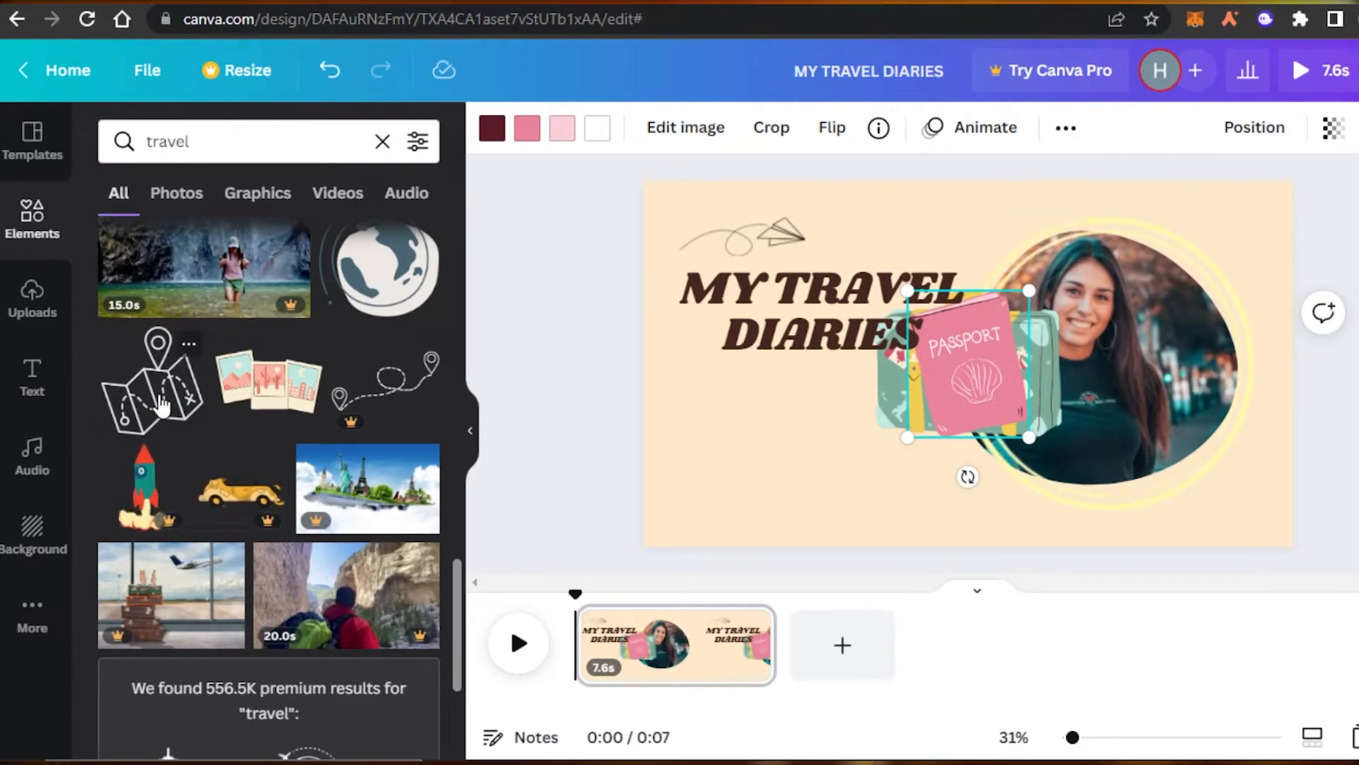
left_click(161, 406)
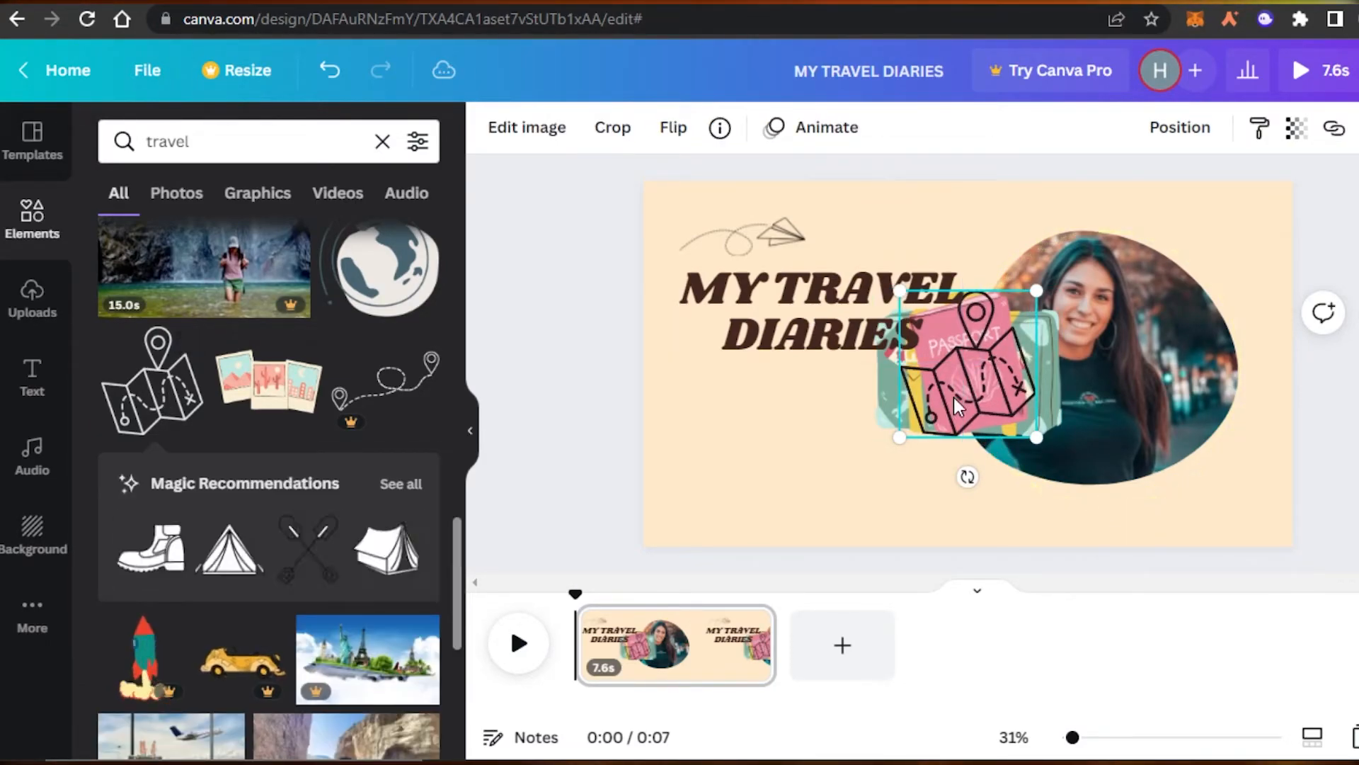
left_click_drag(954, 397, 737, 474)
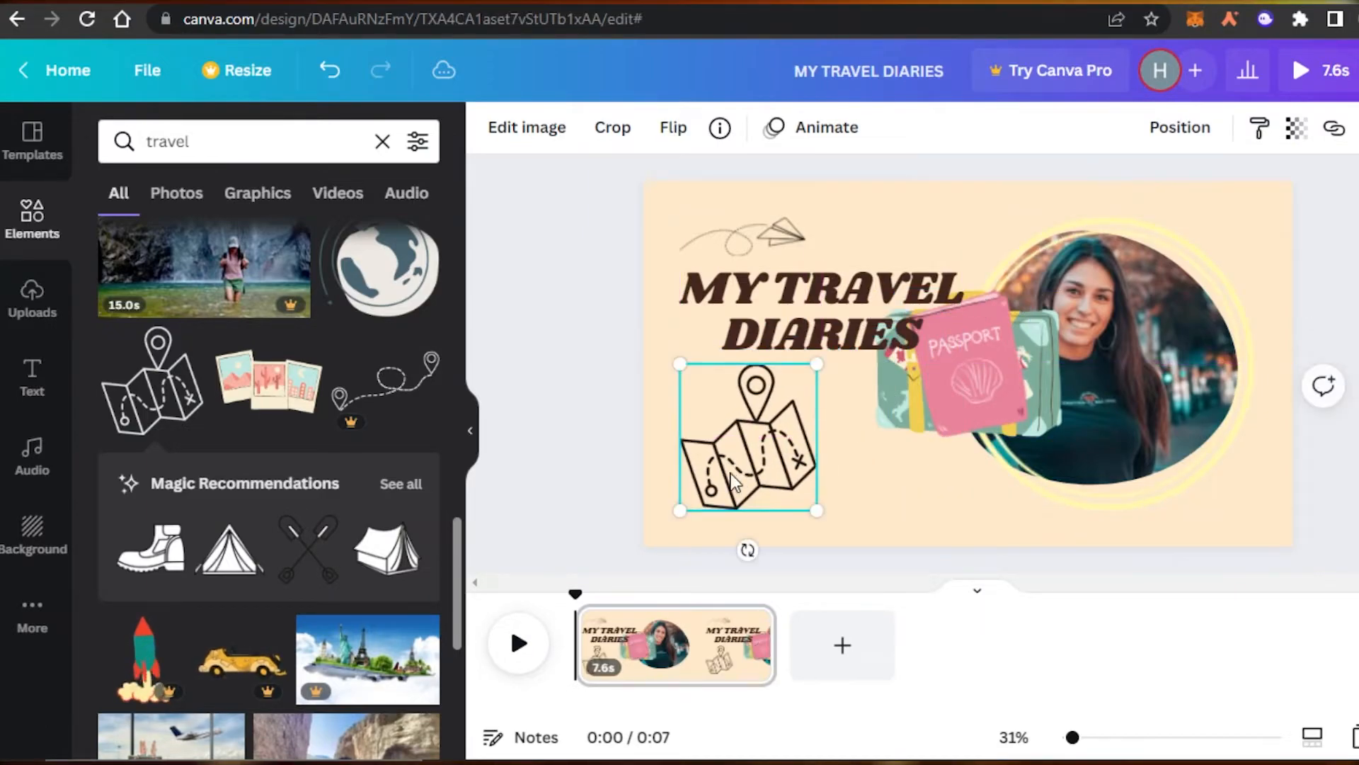
left_click_drag(677, 365, 716, 400)
left_click_drag(749, 469, 691, 466)
Shift the heading slightly left and move the pink passport below it, beside the map graphic
left_click(977, 362)
mouse_move(957, 356)
left_mouse_down()
mouse_move(889, 425)
mouse_move(953, 354)
left_mouse_up()
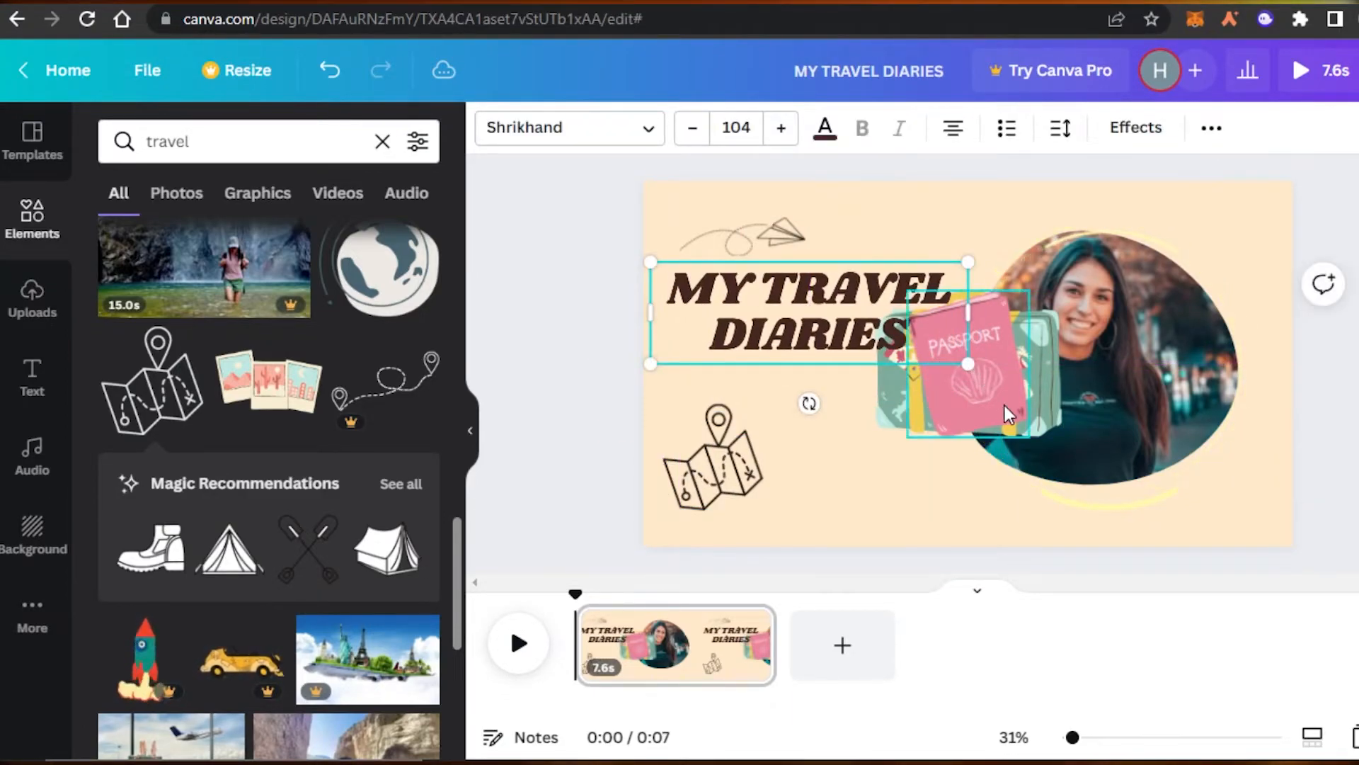
left_click(971, 393)
left_click_drag(950, 406, 821, 480)
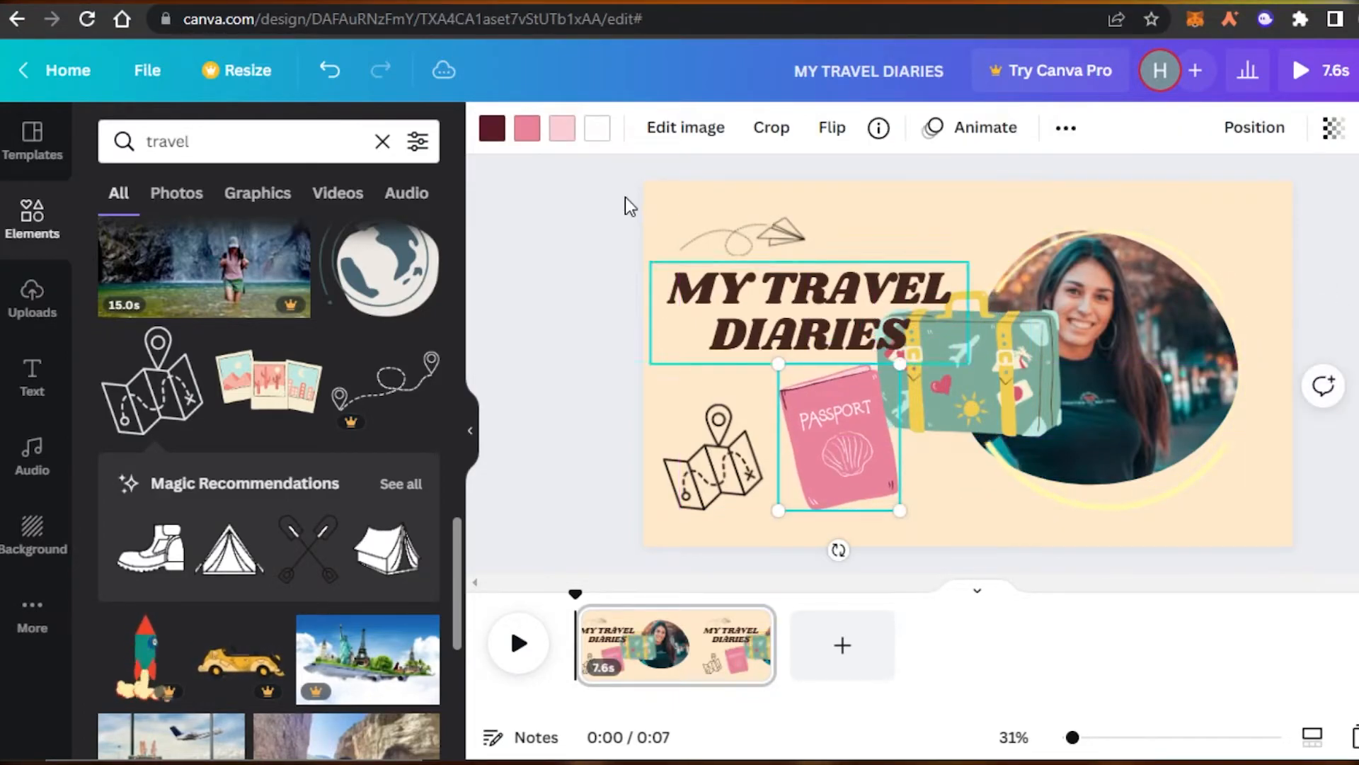
Recolour the passport with the tan photo colour, shrink it beside the map graphic and remove the green suitcase
left_click(530, 137)
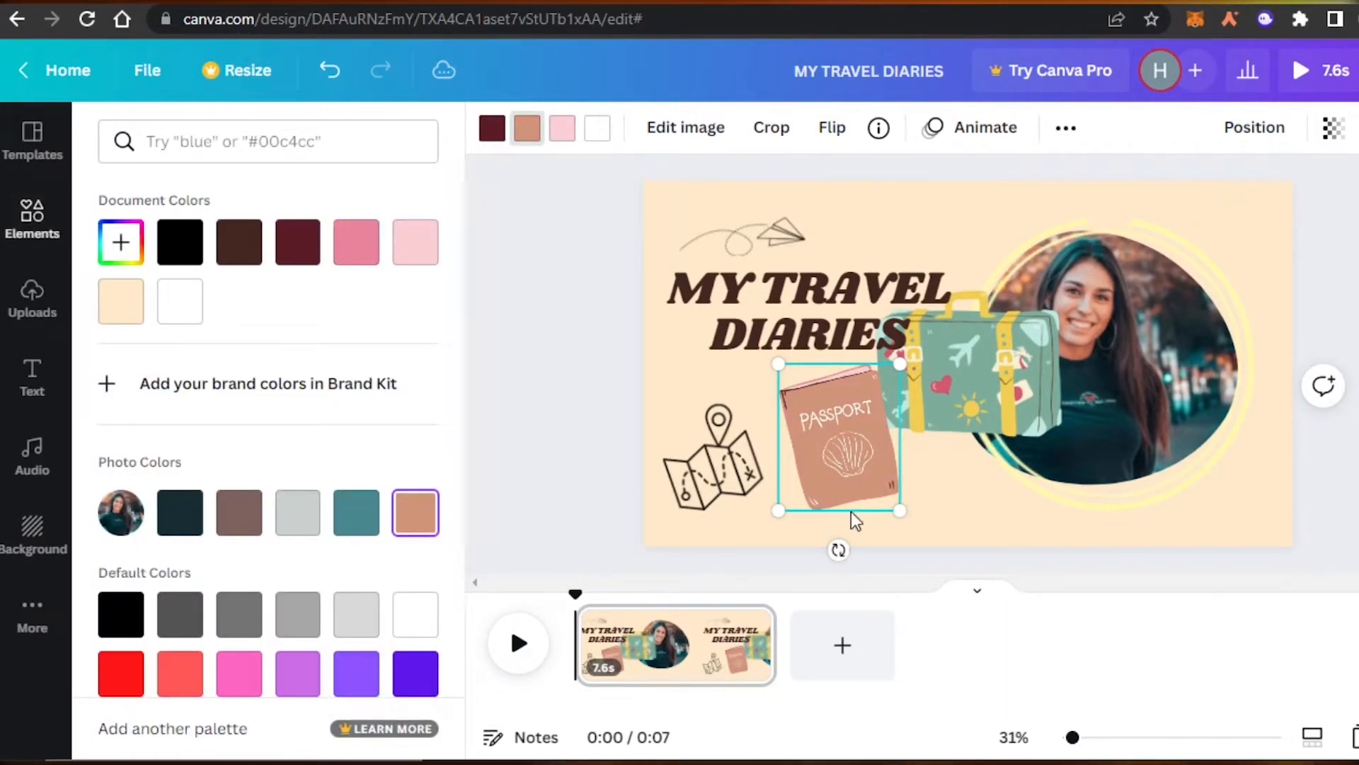
left_click_drag(778, 364, 813, 401)
left_click_drag(860, 482, 785, 453)
left_click(1001, 397)
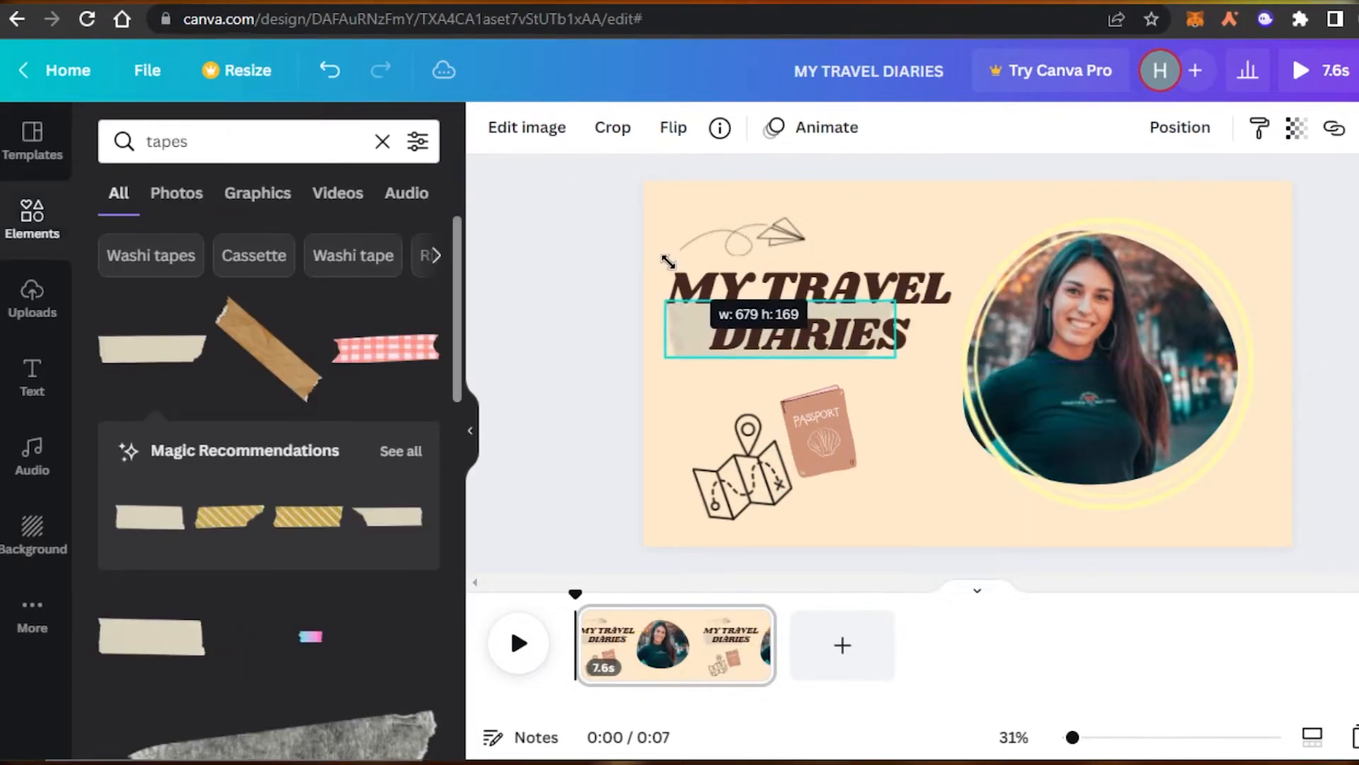
Try a beige tape graphic as a backing for the heading and delete it from the page
left_click_drag(667, 261, 653, 256)
left_click_drag(682, 321, 687, 387)
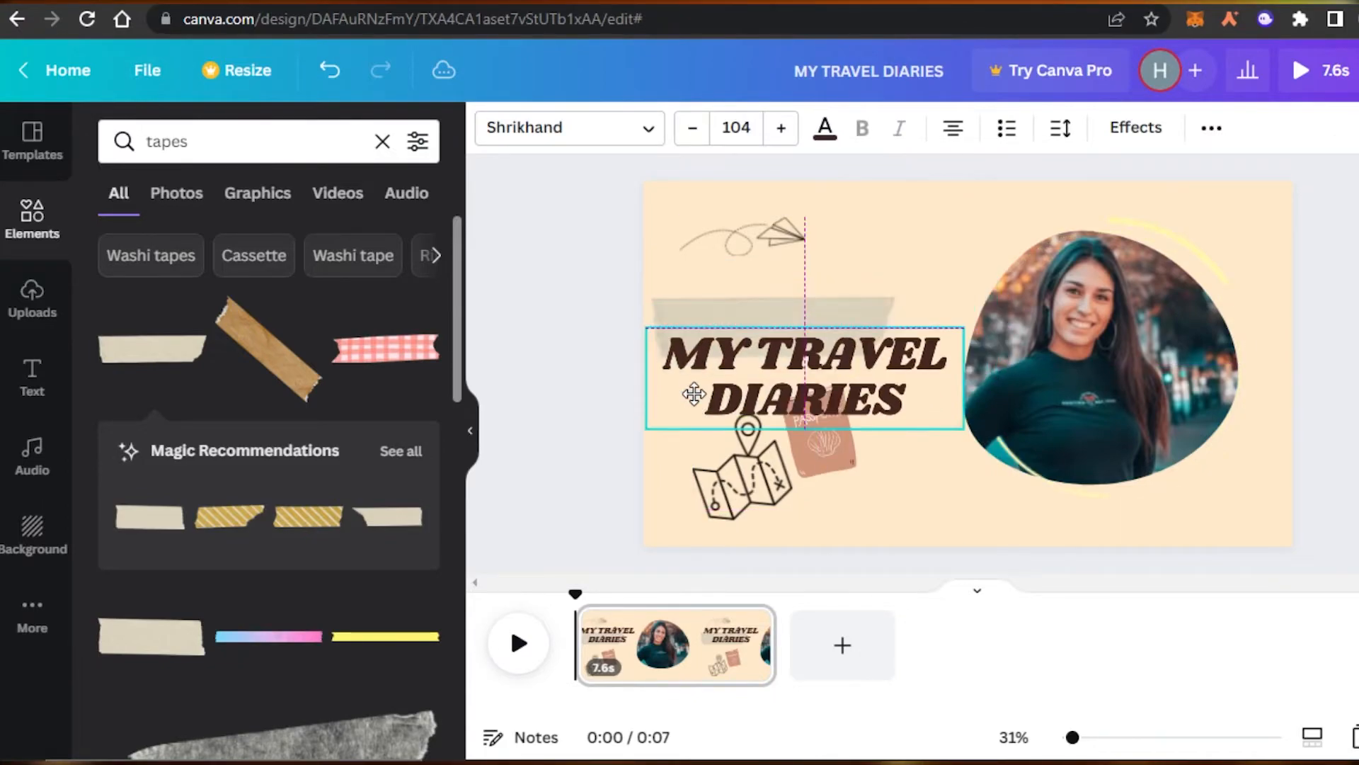
left_click(811, 311)
right_click(811, 310)
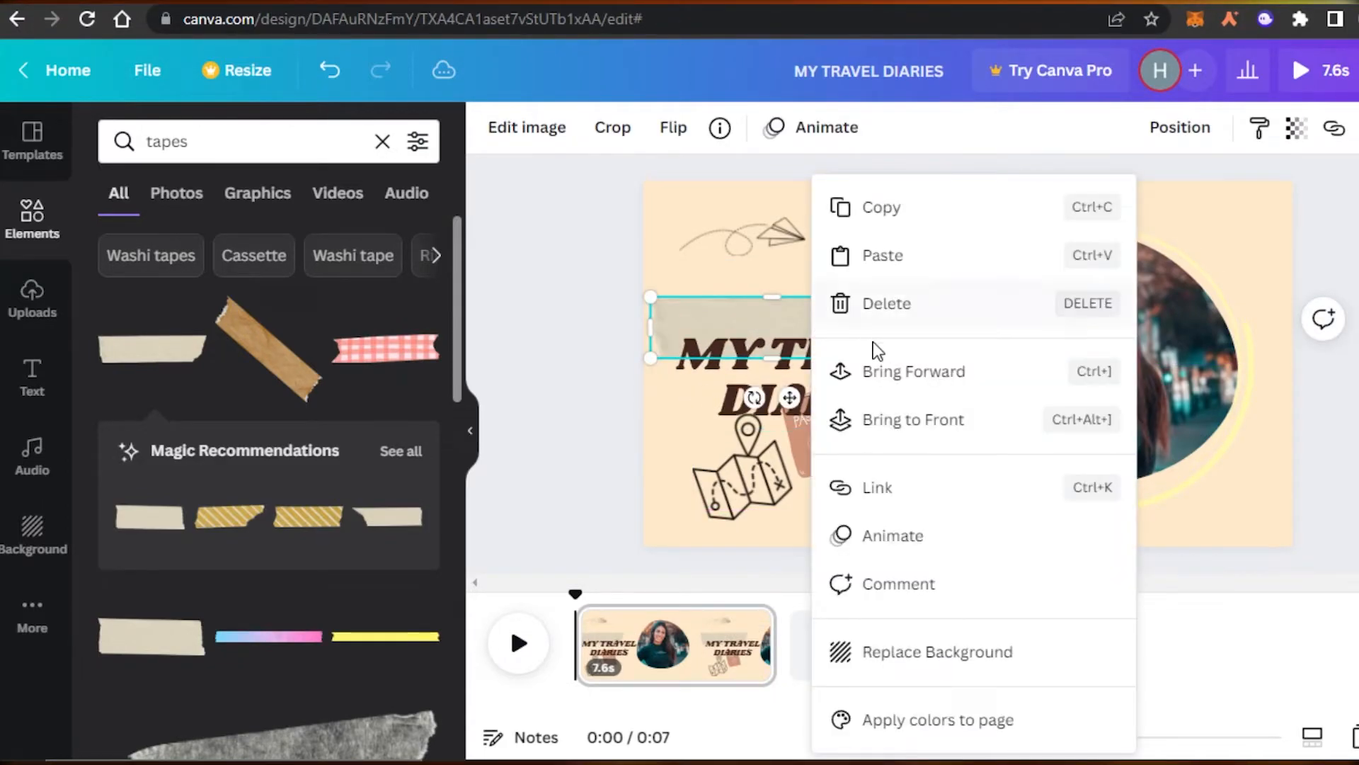
left_click(883, 303)
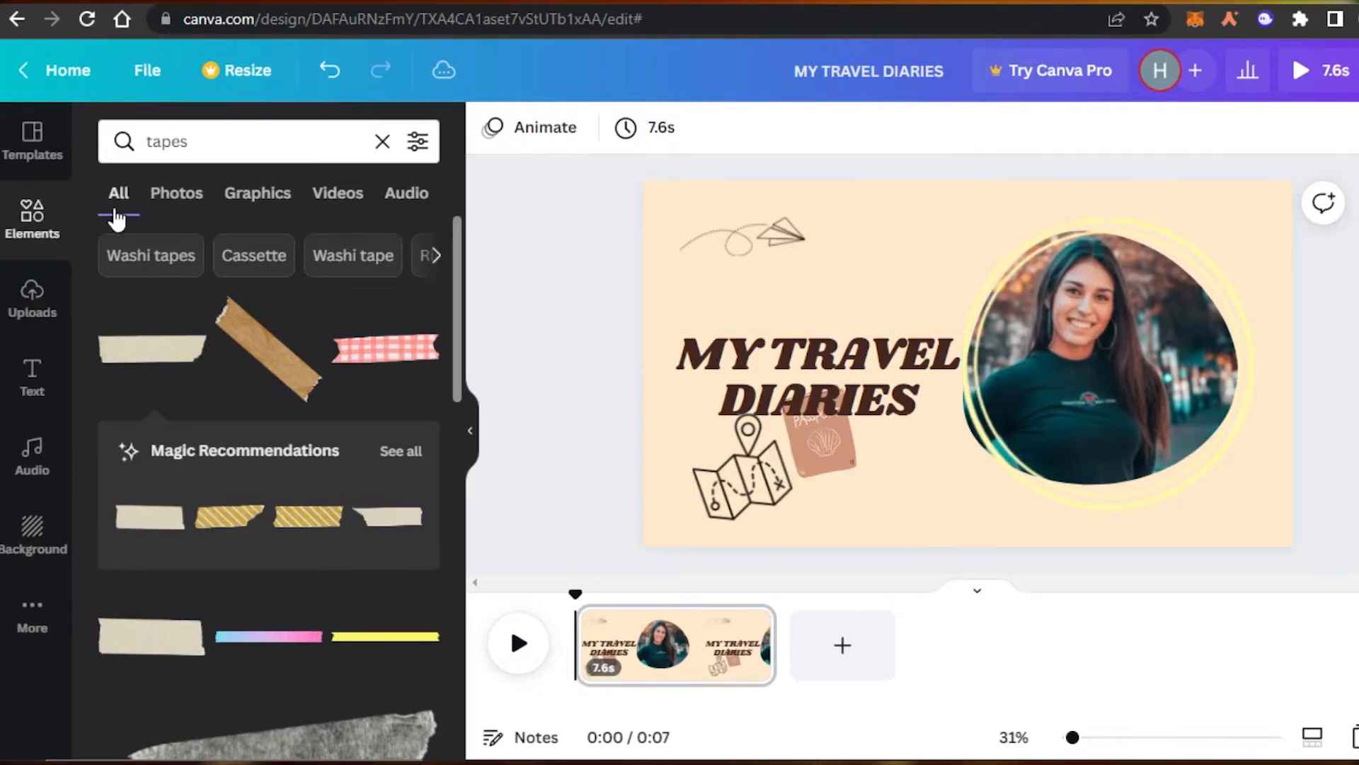
Add a square shape in tan and resize it into a wide banner about the width of the heading
left_click(32, 223)
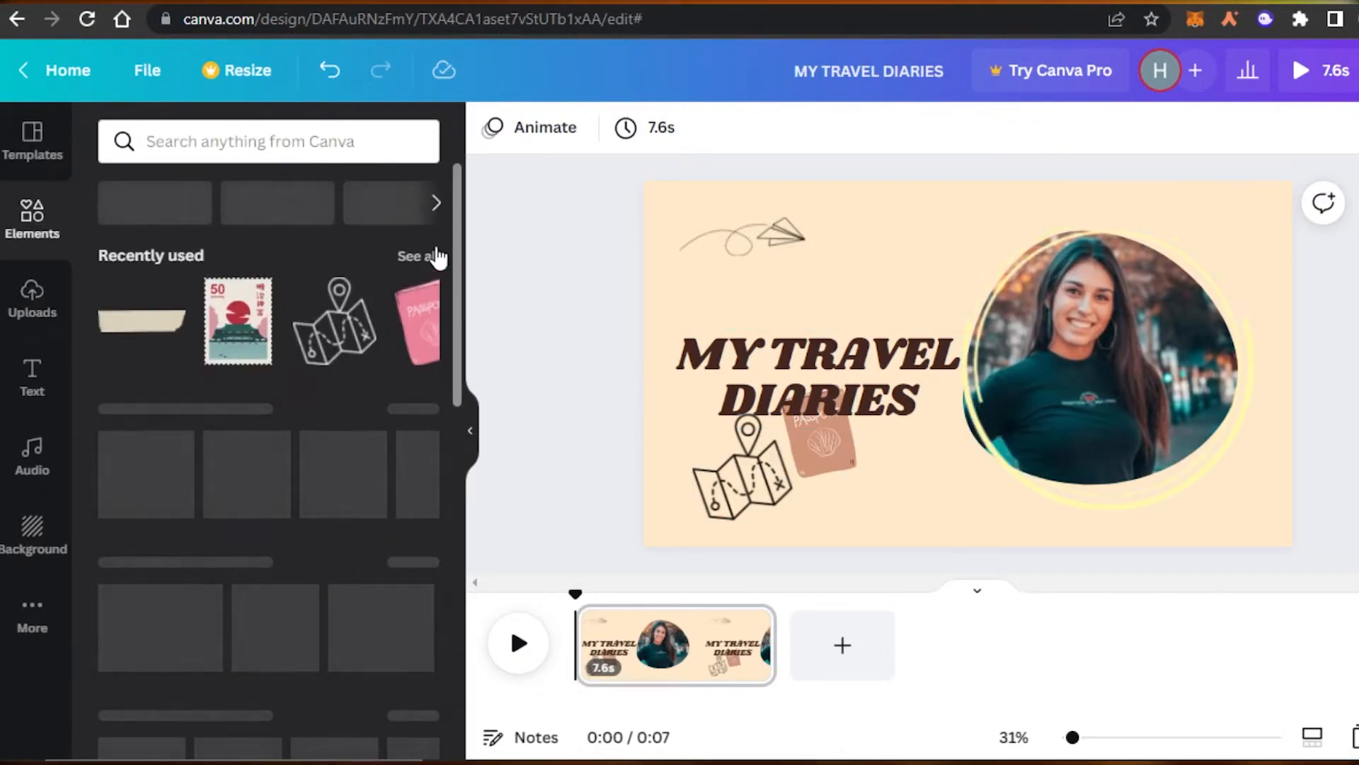
left_click(194, 467)
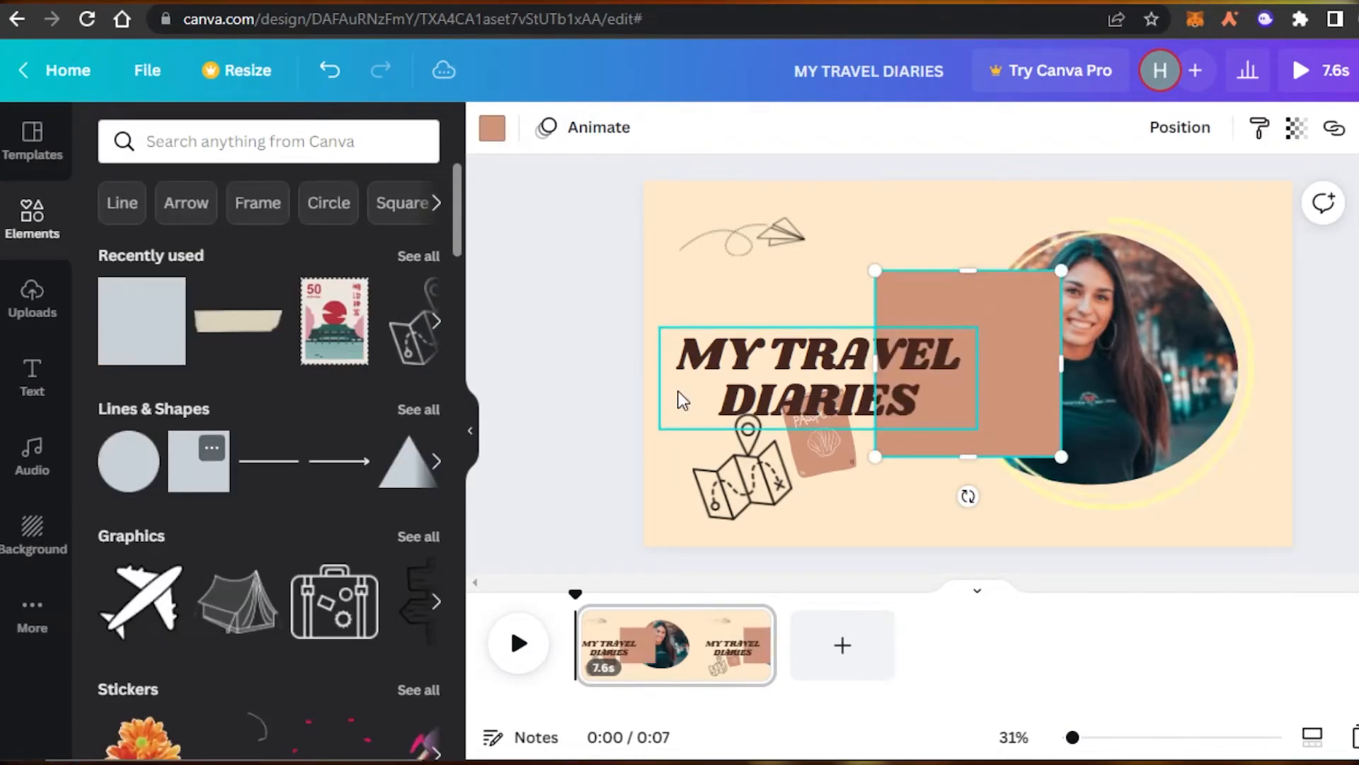
left_click_drag(855, 364, 660, 363)
left_click_drag(882, 286, 876, 333)
left_click_drag(870, 453, 871, 416)
Move the tan banner up beneath the paper plane and place the heading on top of it
left_click_drag(987, 372, 970, 326)
left_click_drag(643, 327, 660, 326)
left_click_drag(879, 354, 875, 310)
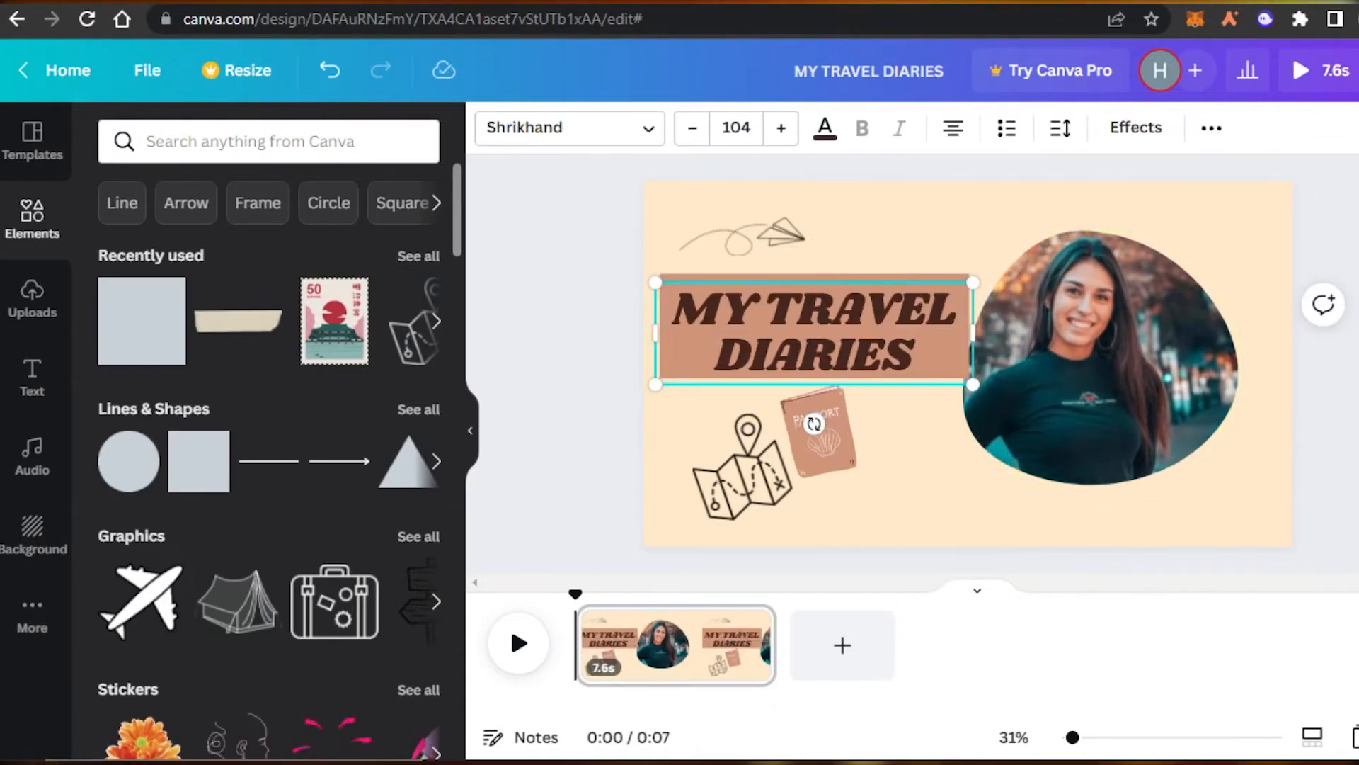
Shift the portrait and its yellow circle outline to the right and move the map and passport slightly lower
left_click_drag(1071, 412, 1110, 412)
left_click_drag(991, 408, 1031, 411)
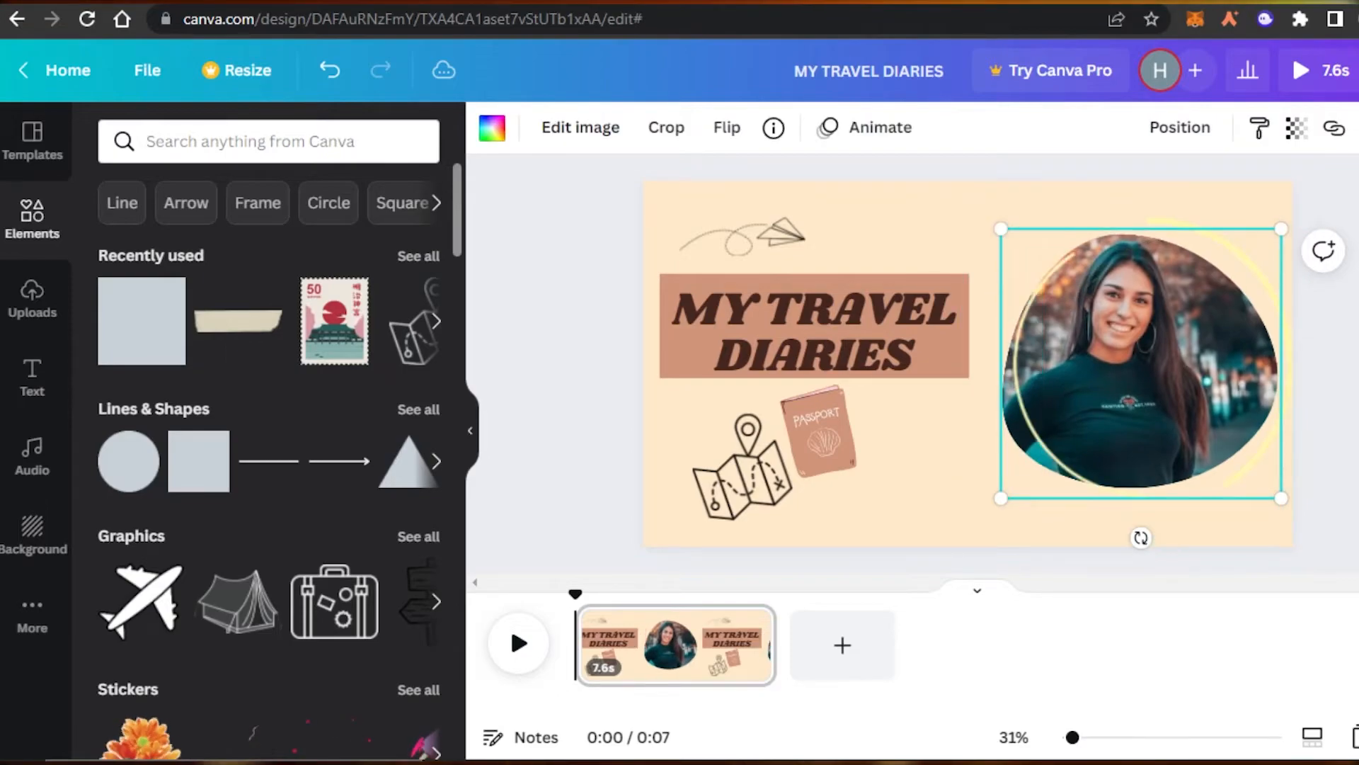
key("Escape")
left_click(1140, 447)
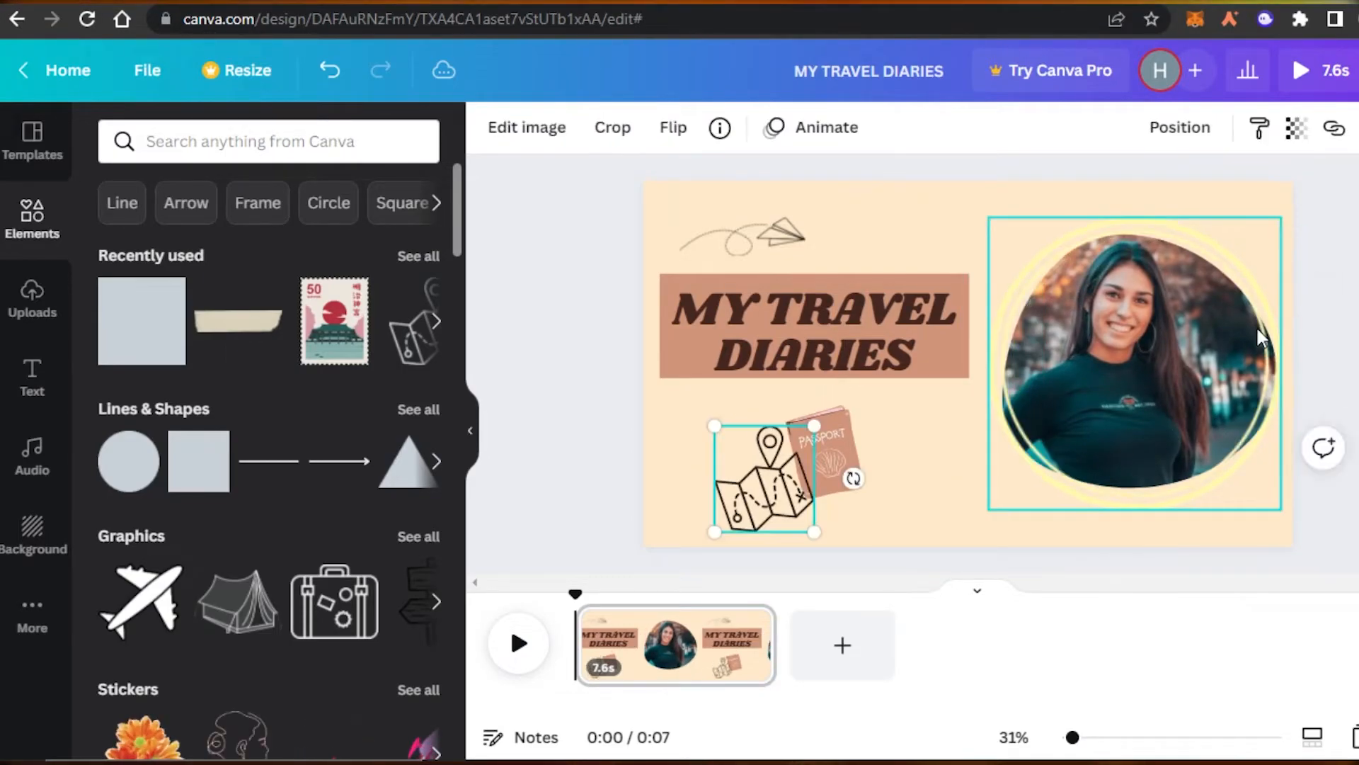
left_click(987, 283)
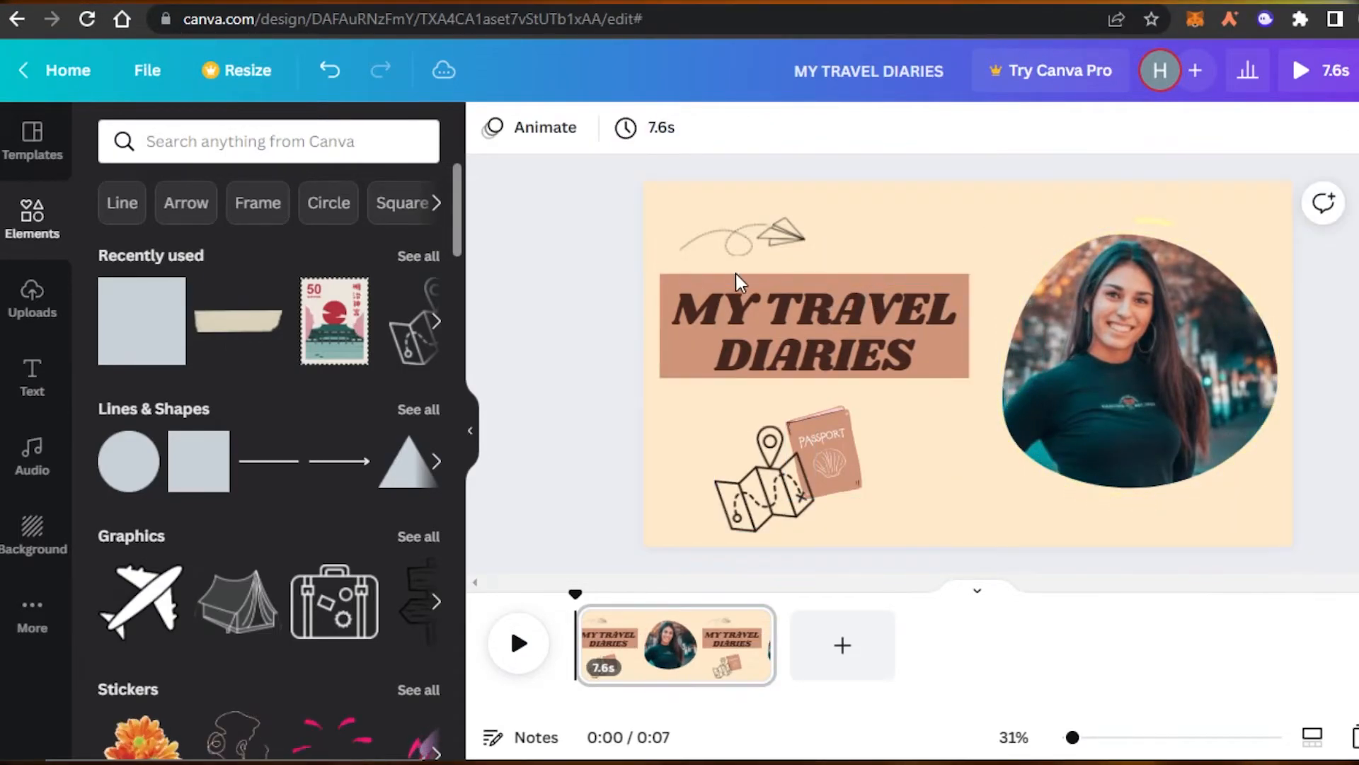
left_click(682, 196)
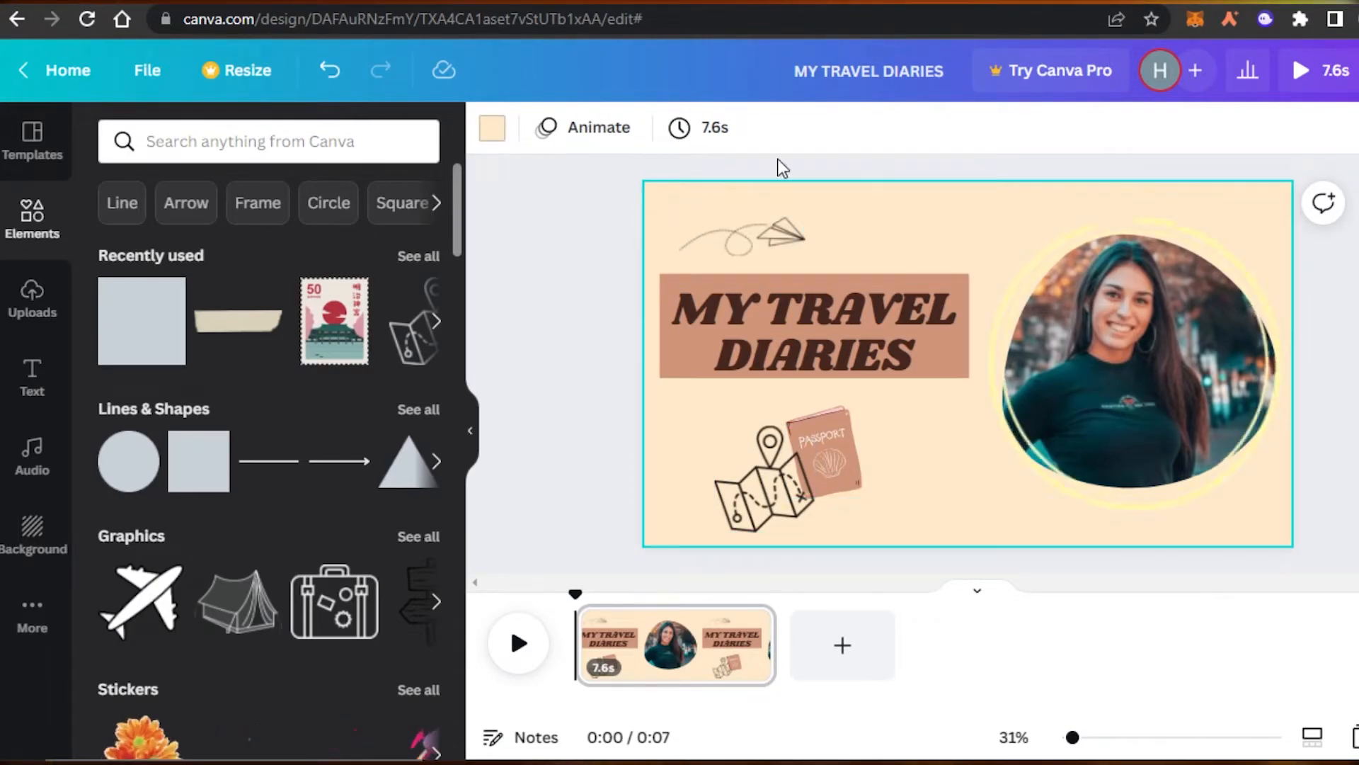
Nudge the heading and its tan banner slightly right and apply the Pan page animation
left_click(579, 126)
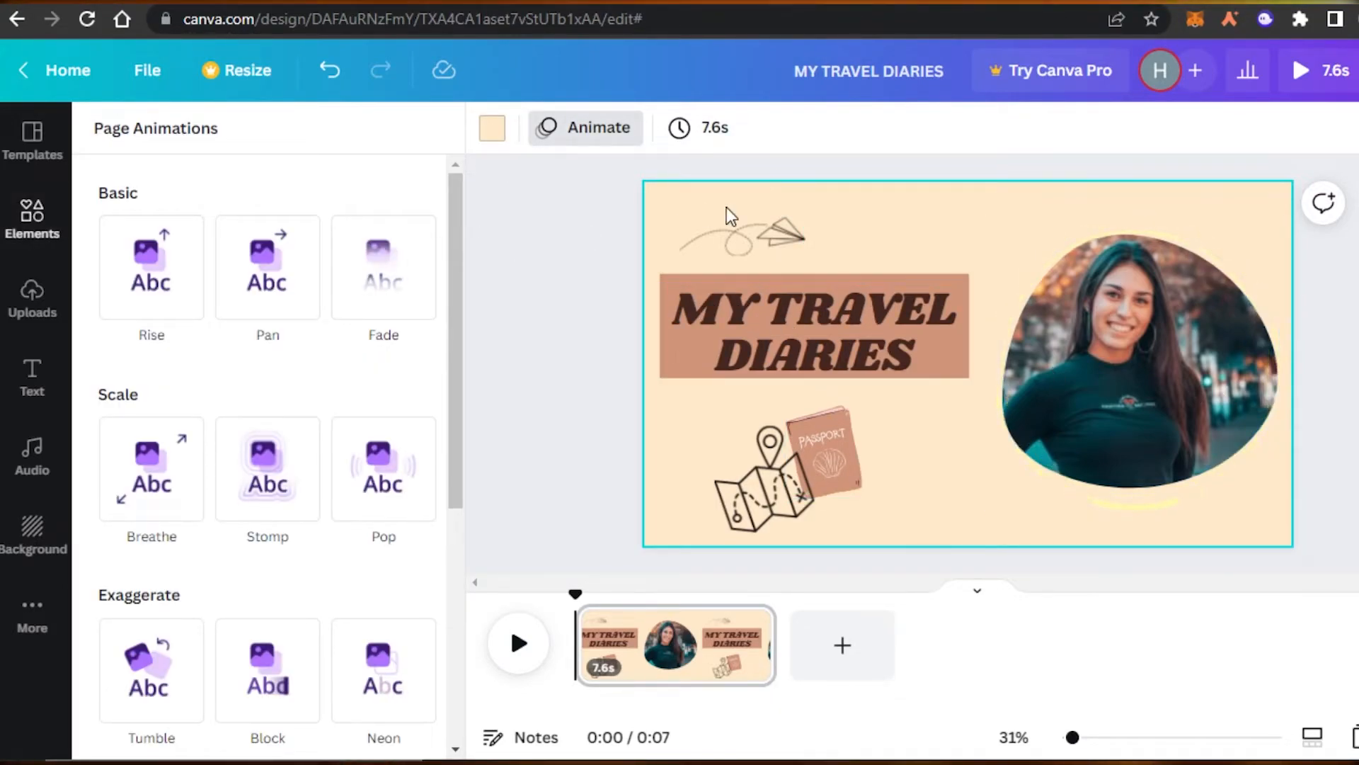
left_click(762, 236)
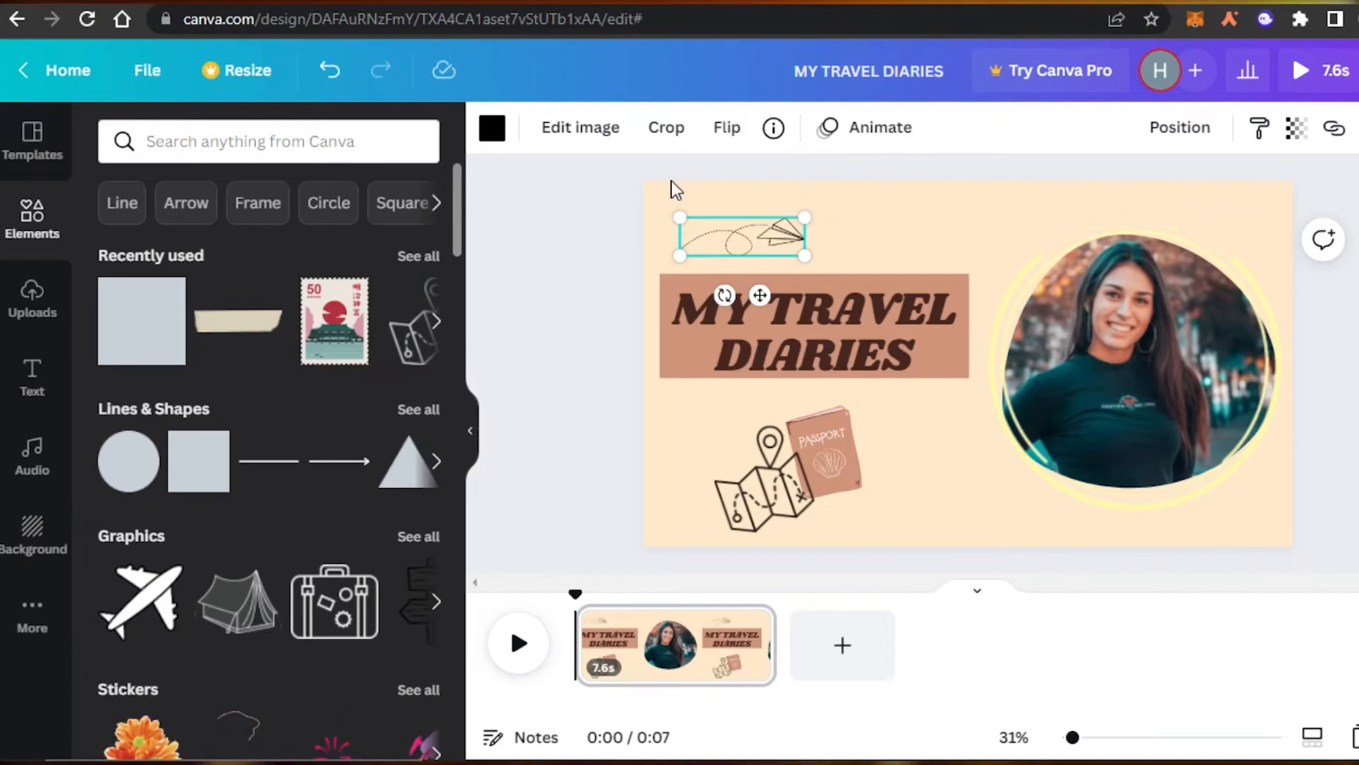
left_click(558, 234)
left_click(705, 185)
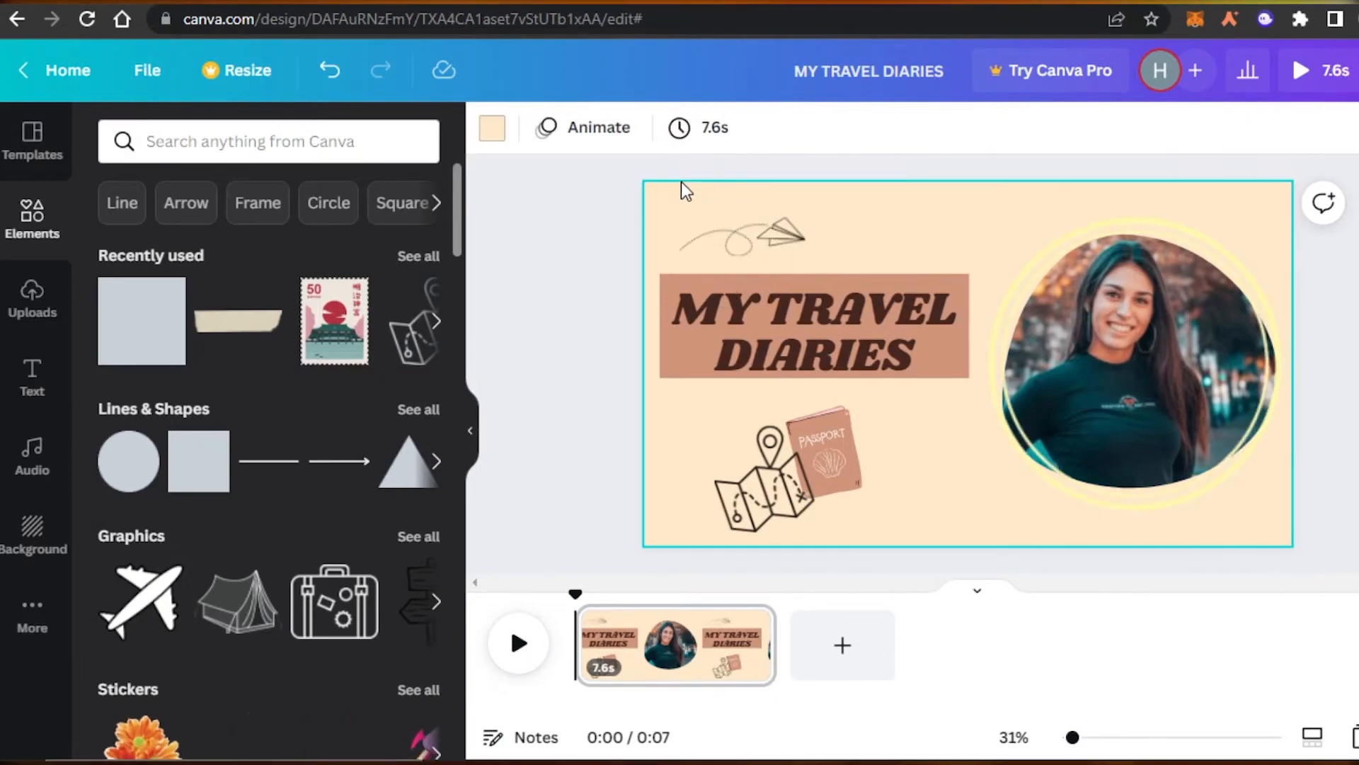
left_click(592, 128)
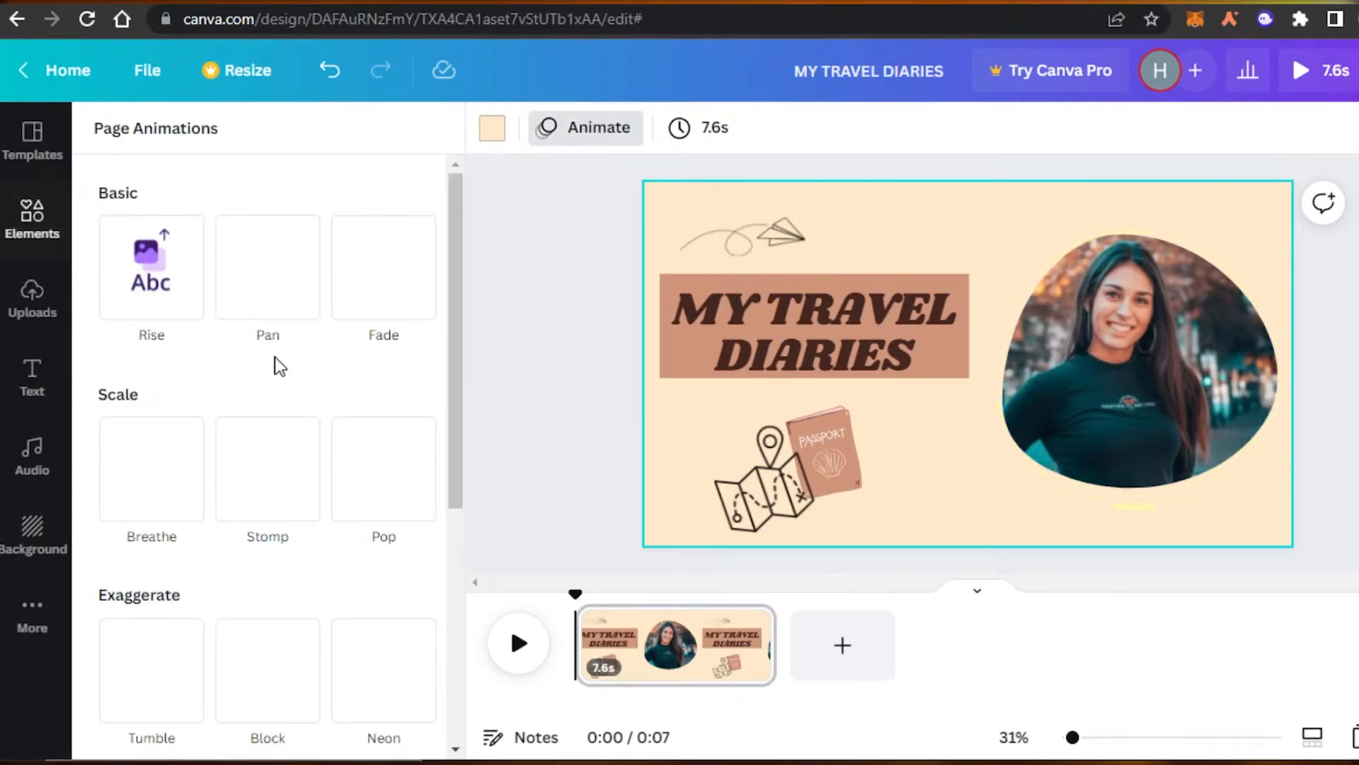
left_click_drag(886, 313, 891, 315)
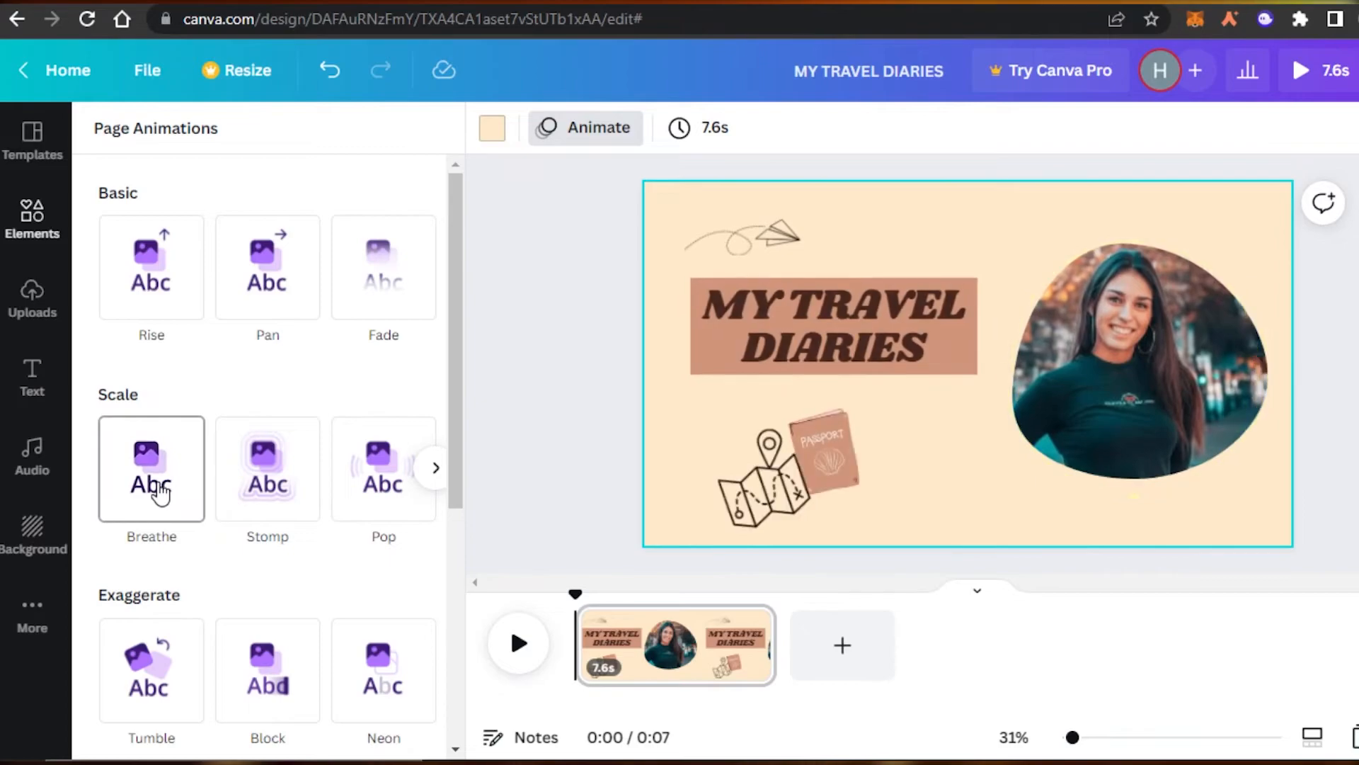
left_click(198, 303)
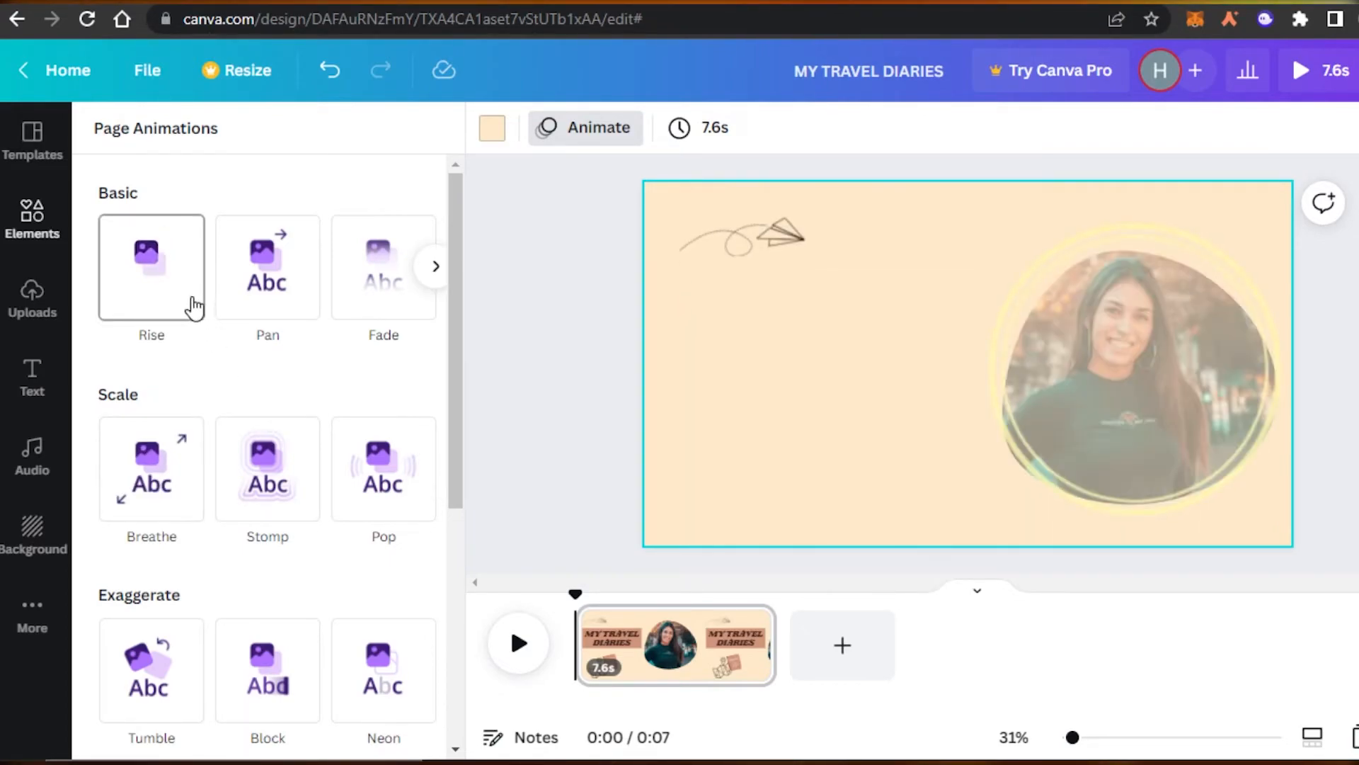
left_click(277, 292)
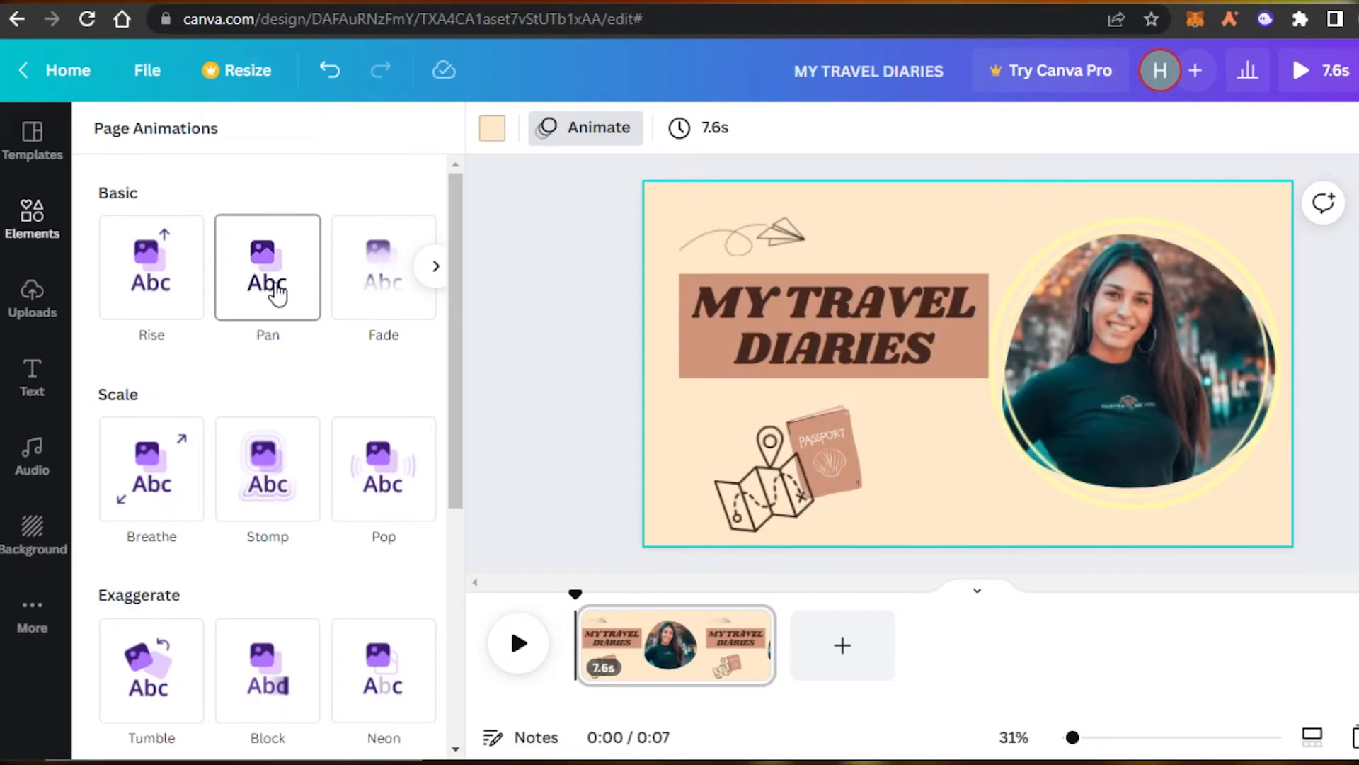
left_click(278, 292)
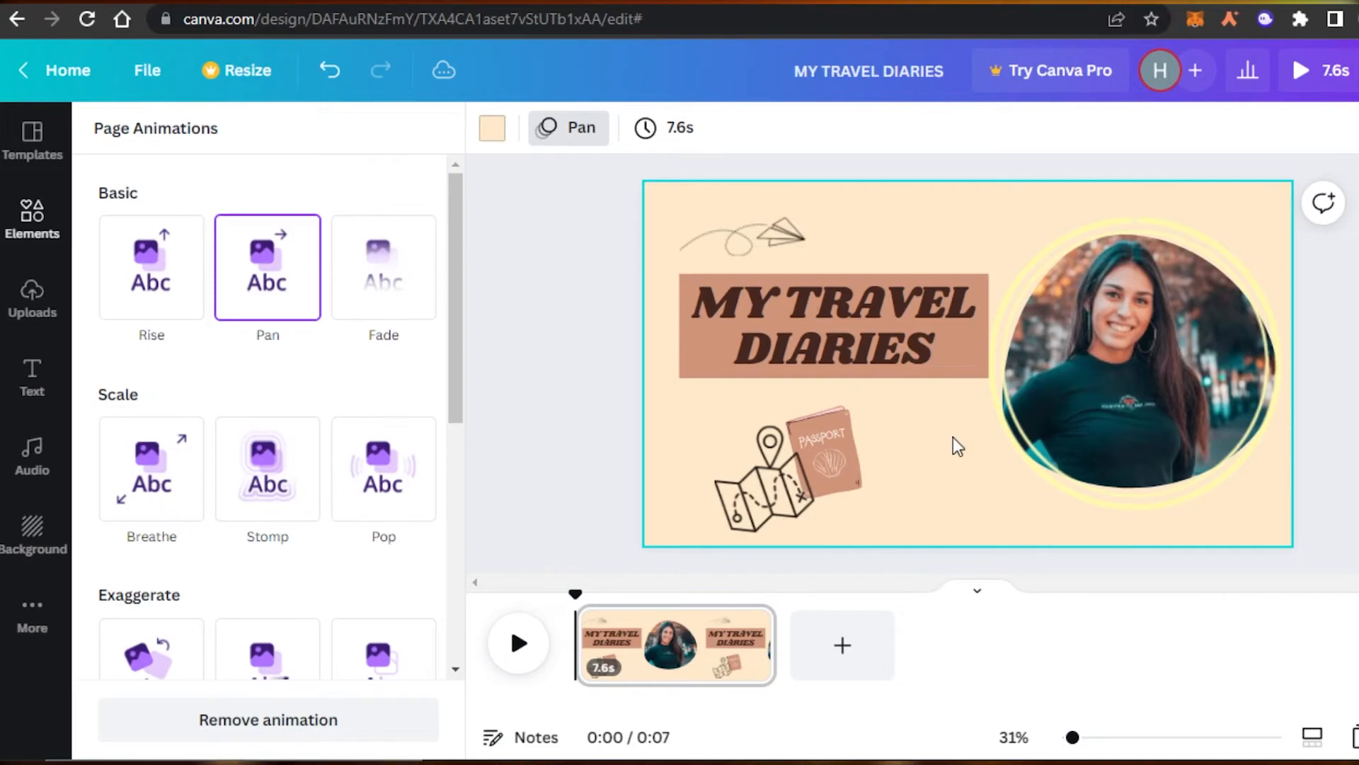
Nudge the yellow circle outline slightly right around the portrait
left_click(1037, 374)
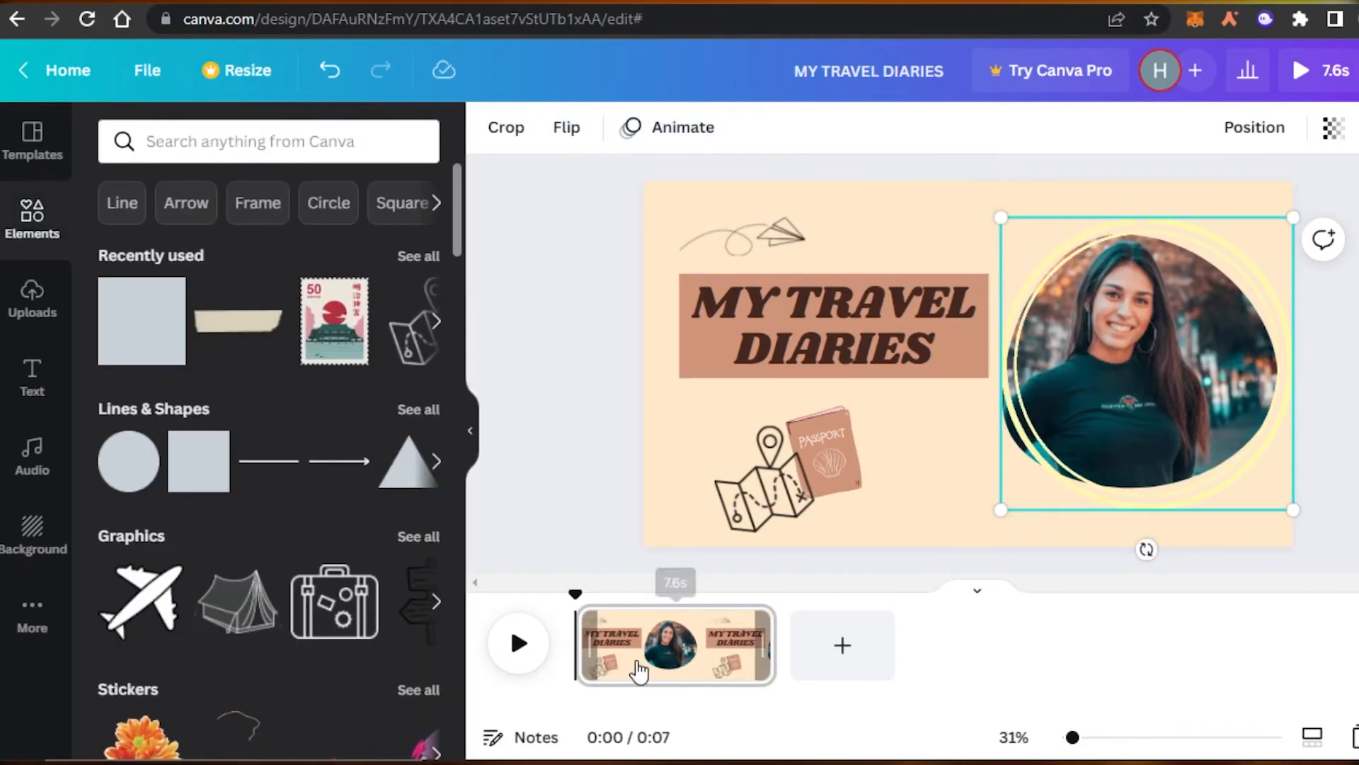
left_click(772, 653)
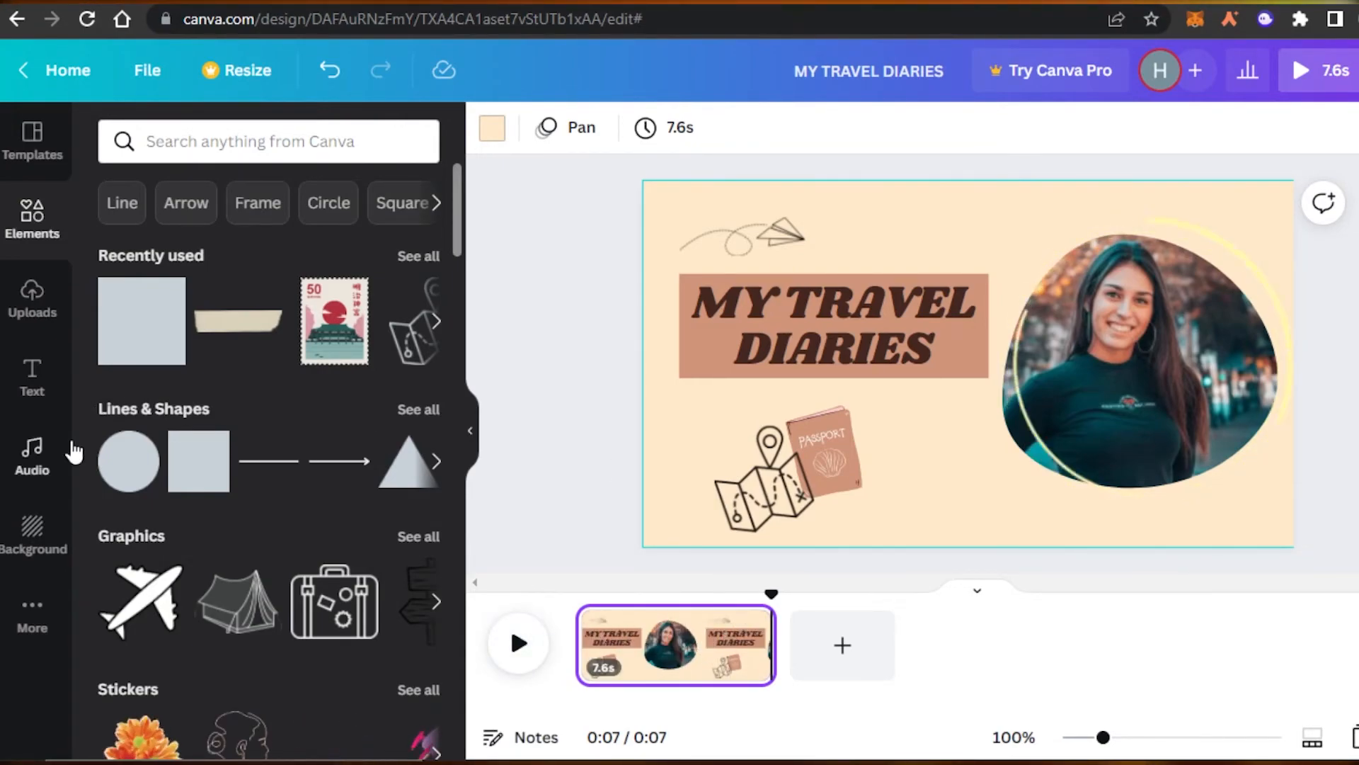
Add the ambient audio track Advertising as background music for the page
left_click(31, 465)
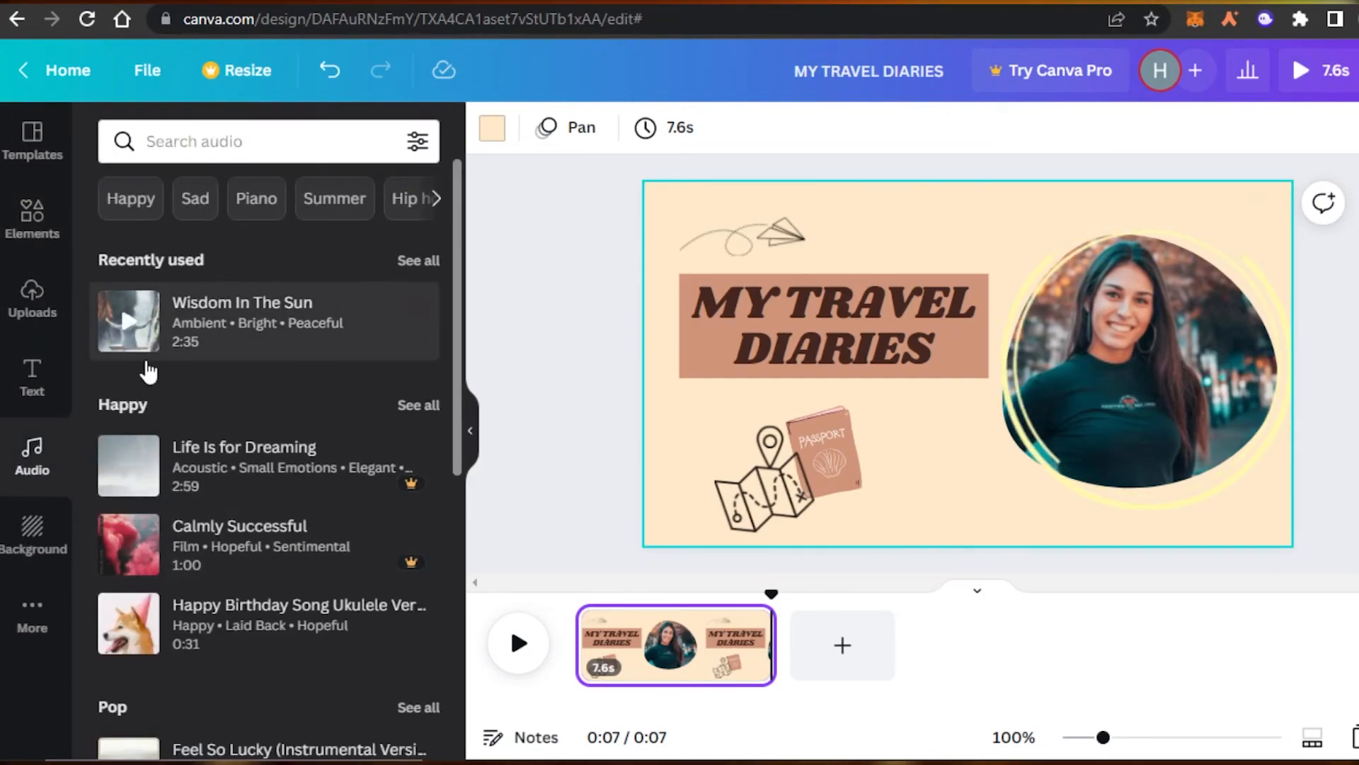
left_click(145, 301)
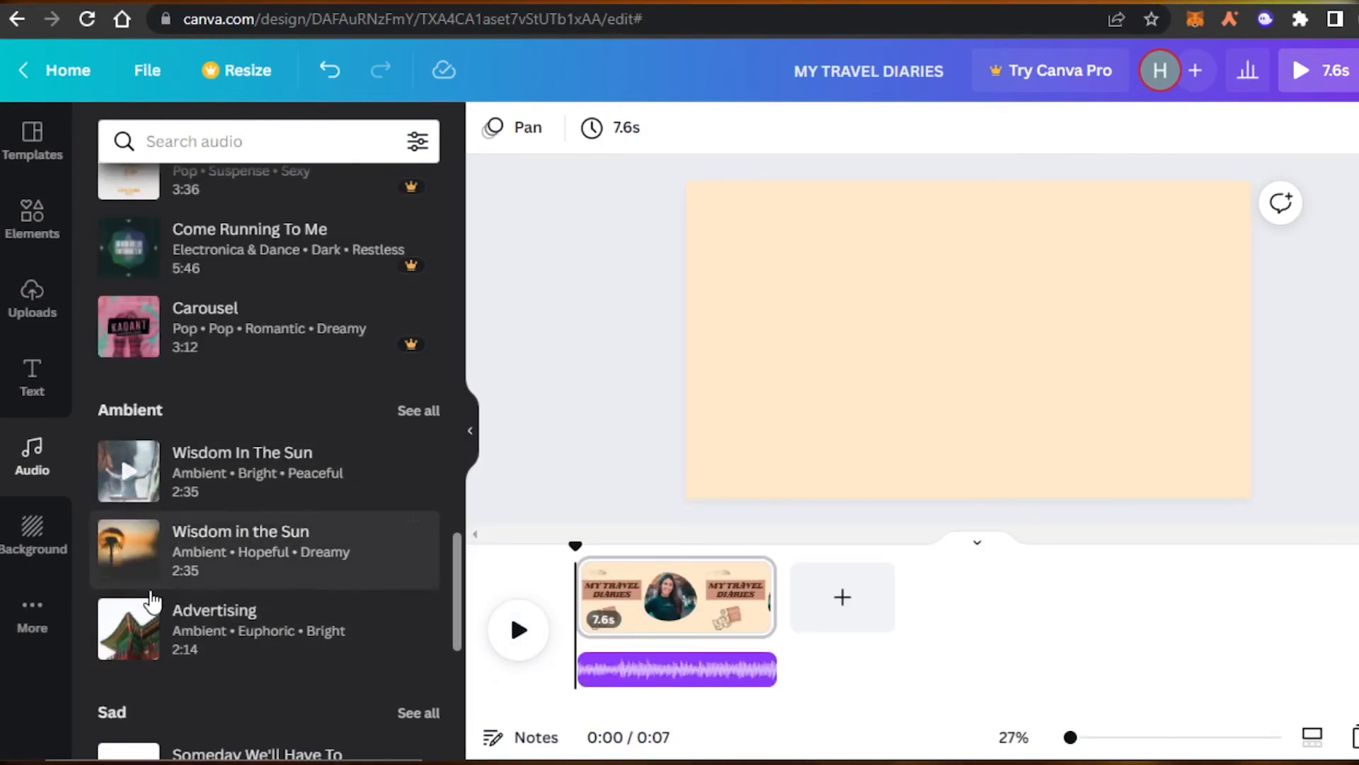
left_click(199, 640)
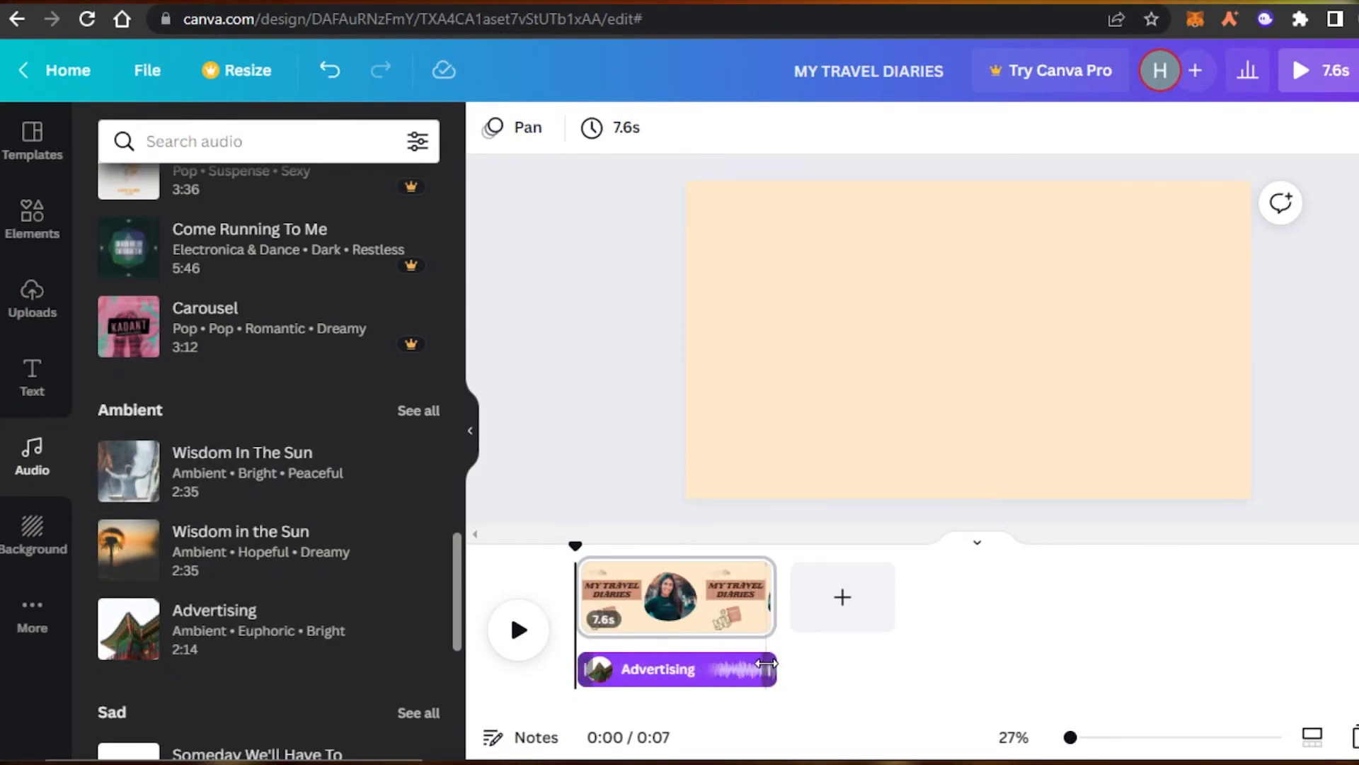
Show the audio clip's editing options and play the video from the start with its music
left_click(733, 679)
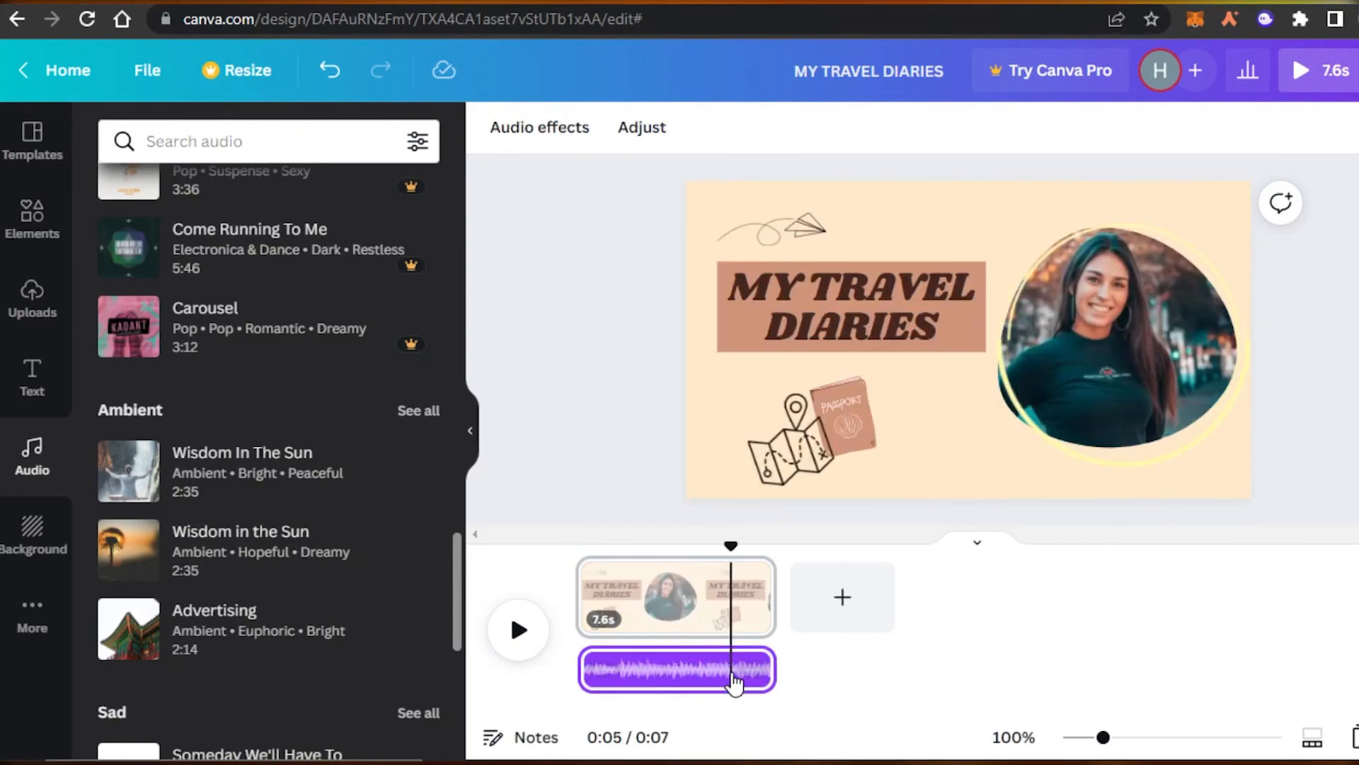
right_click(742, 682)
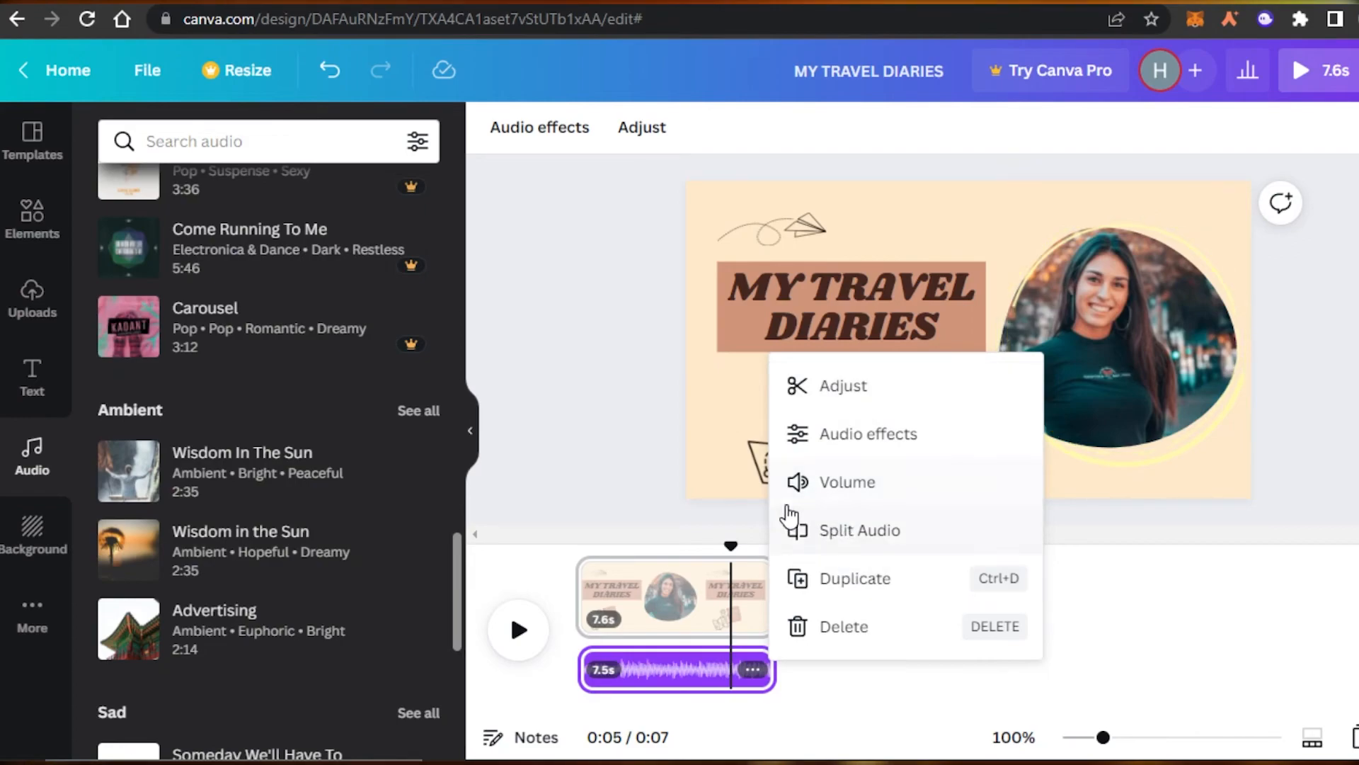
left_click_drag(731, 542, 557, 553)
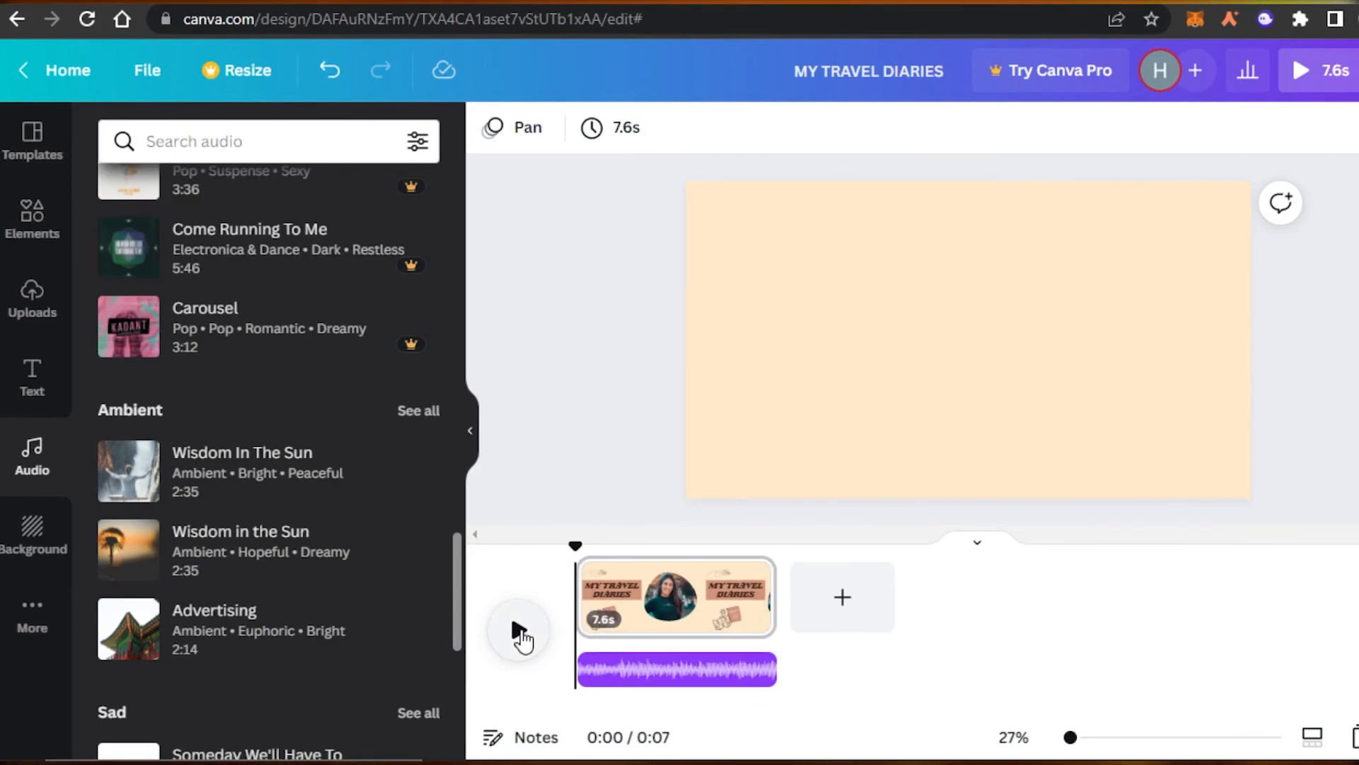
left_click(521, 632)
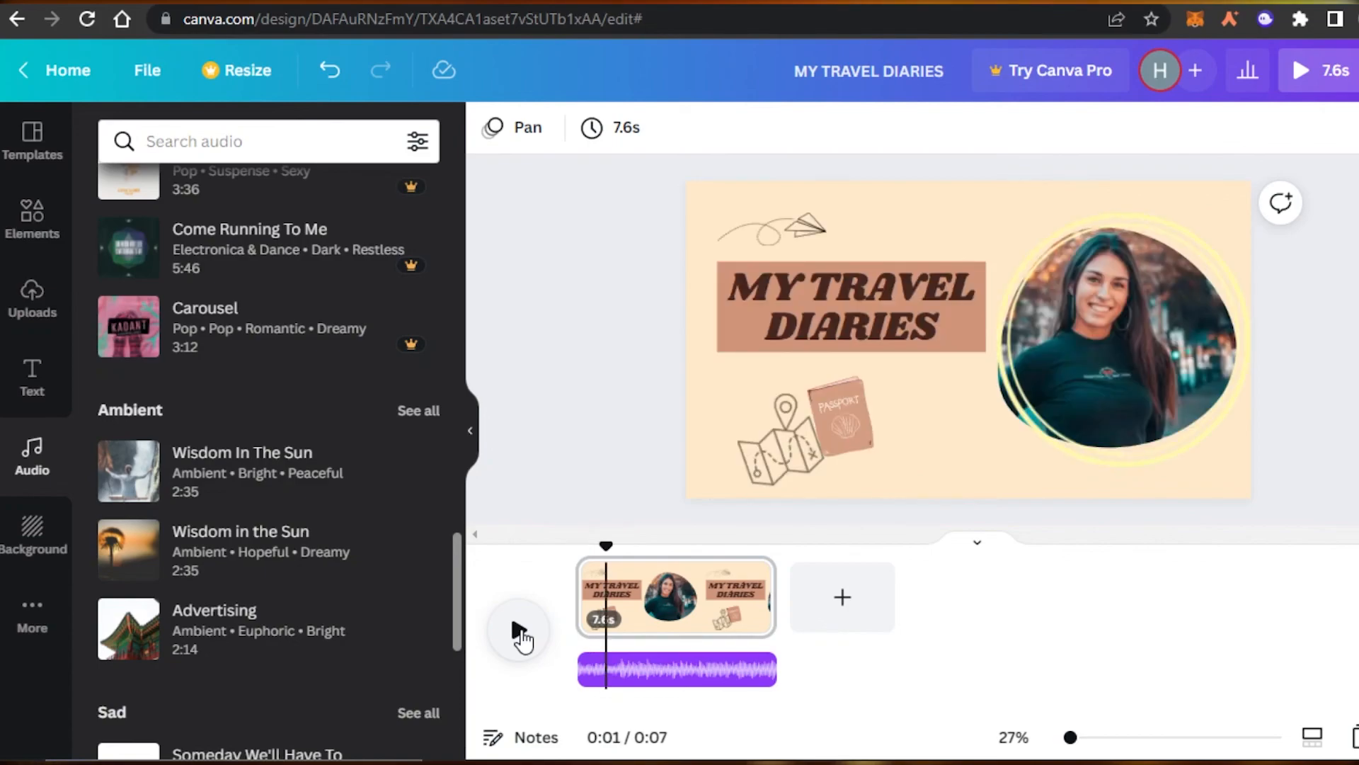